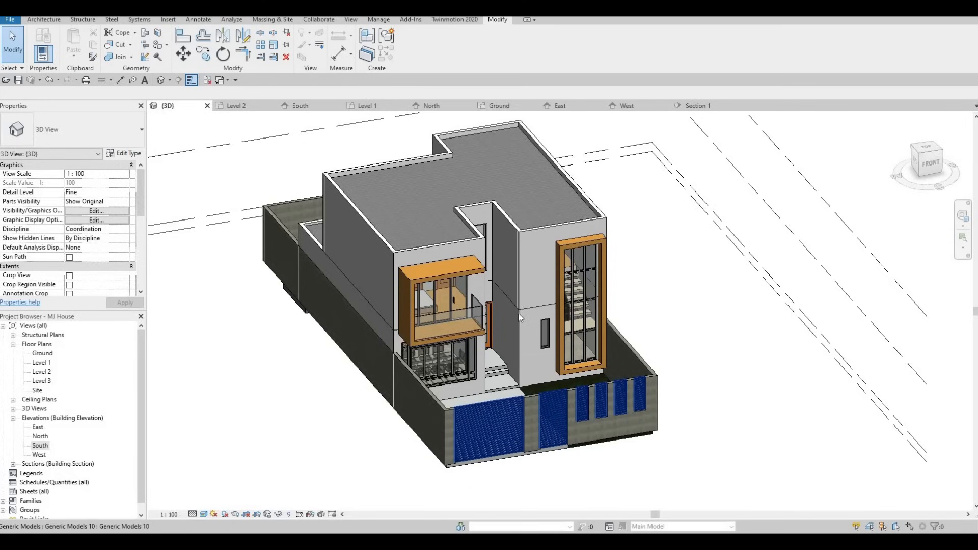
- Orbit and zoom around the 3D house model to inspect its exterior walls
scroll(530, 294, up, 2)
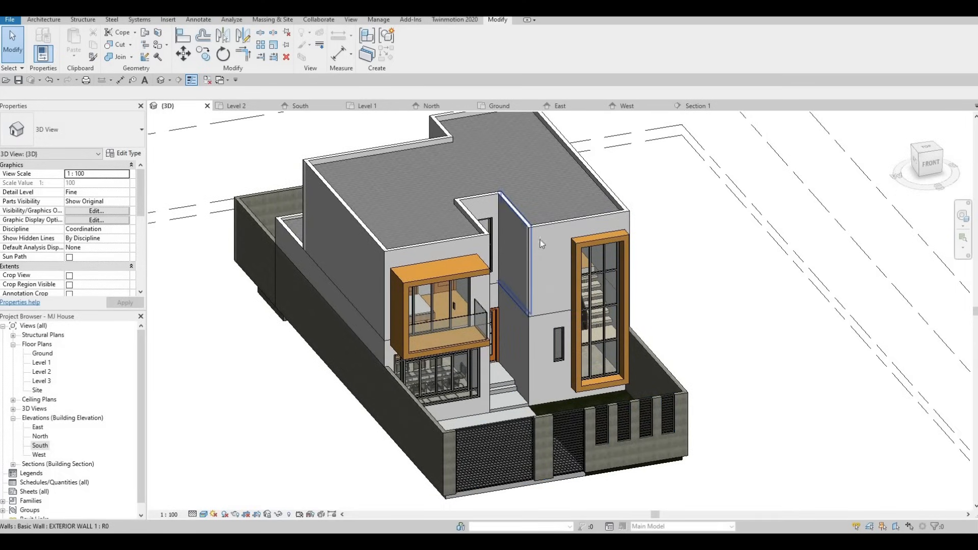
shift+middle_drag(561, 299, 489, 309)
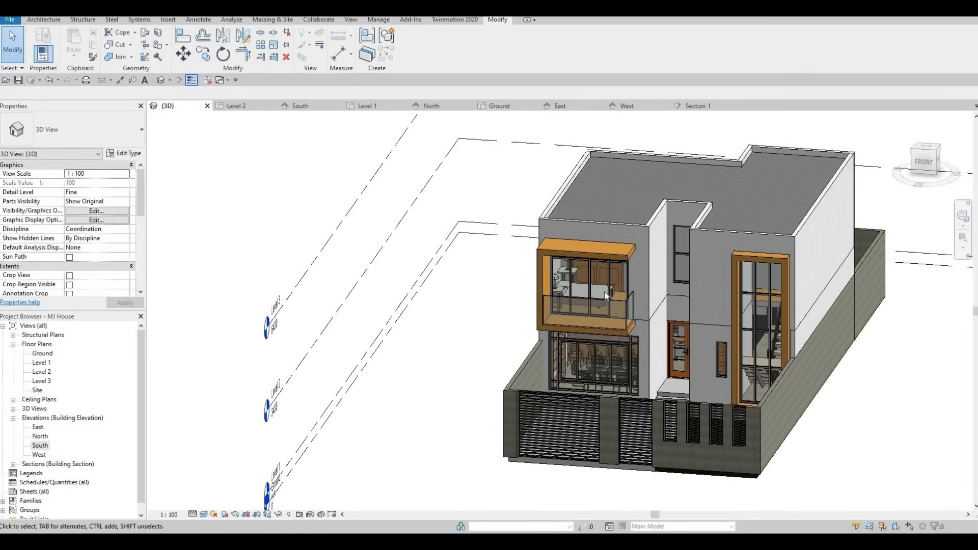
shift+middle_drag(605, 294, 548, 318)
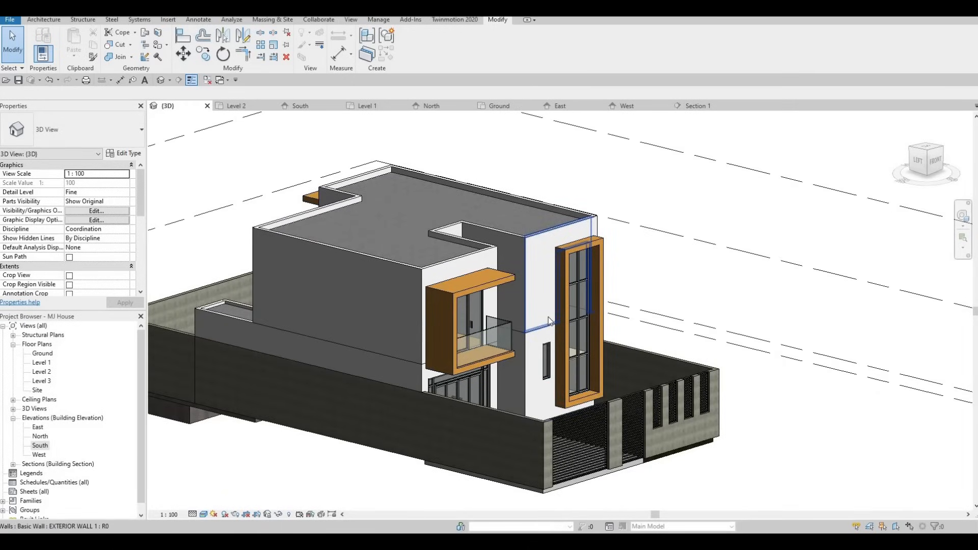
key(F1)
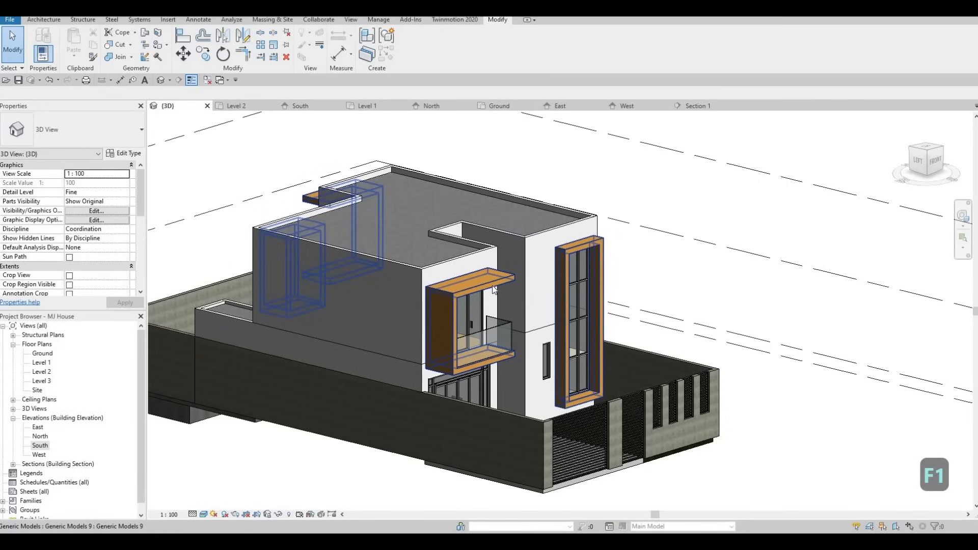
shift+middle_drag(493, 290, 511, 294)
scroll(476, 293, down, 1)
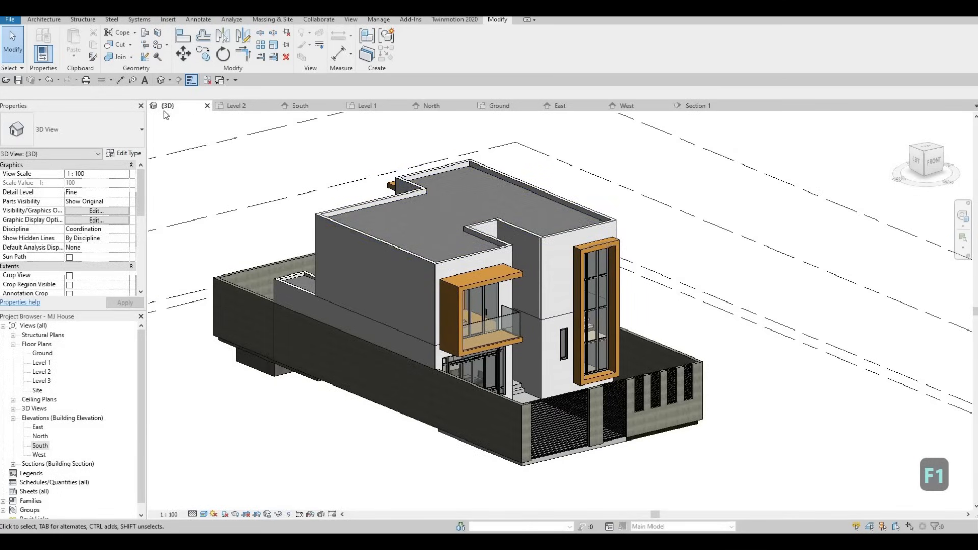
- Start the Paint tool and search the material browser for metal
click(167, 47)
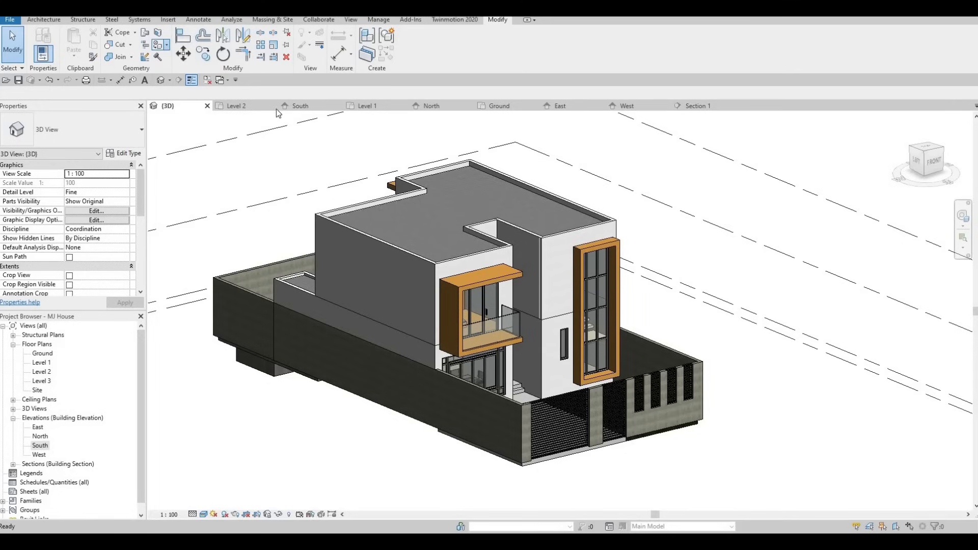
scroll(96, 151, down, 6)
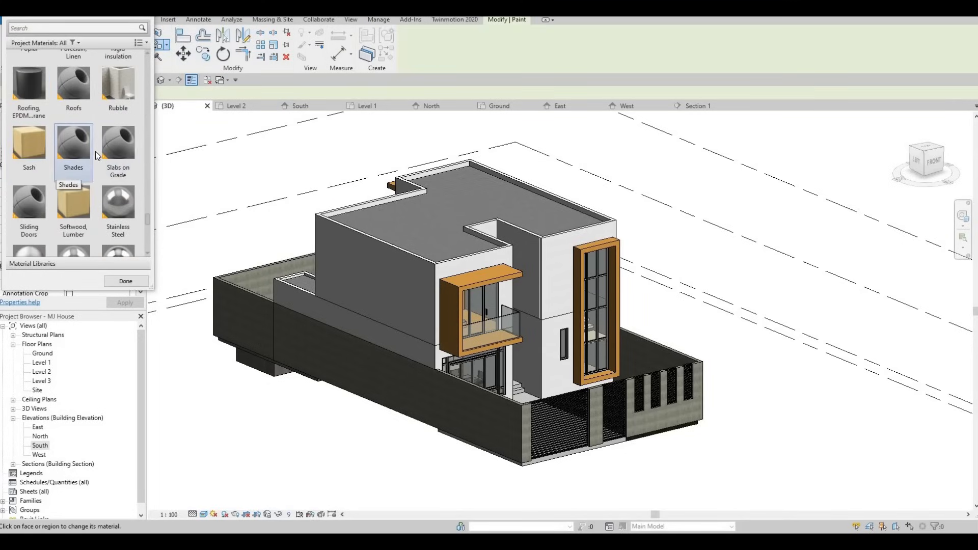
scroll(115, 94, up, 1)
drag(75, 7, 540, 132)
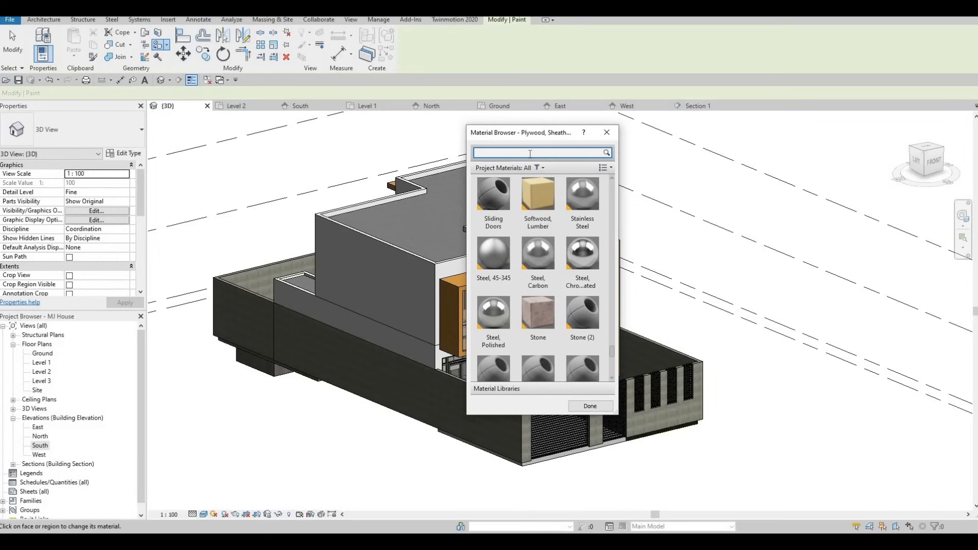
text(met)
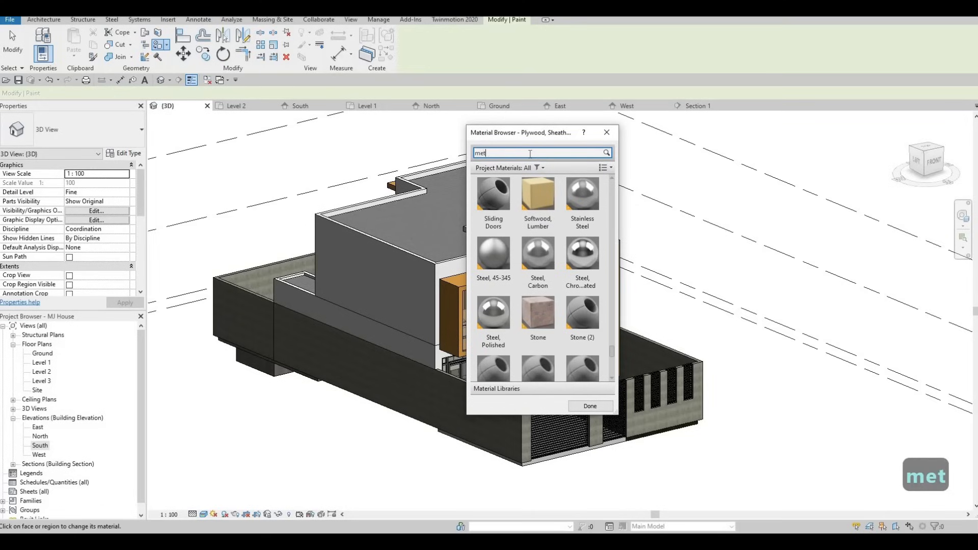
text(al pan)
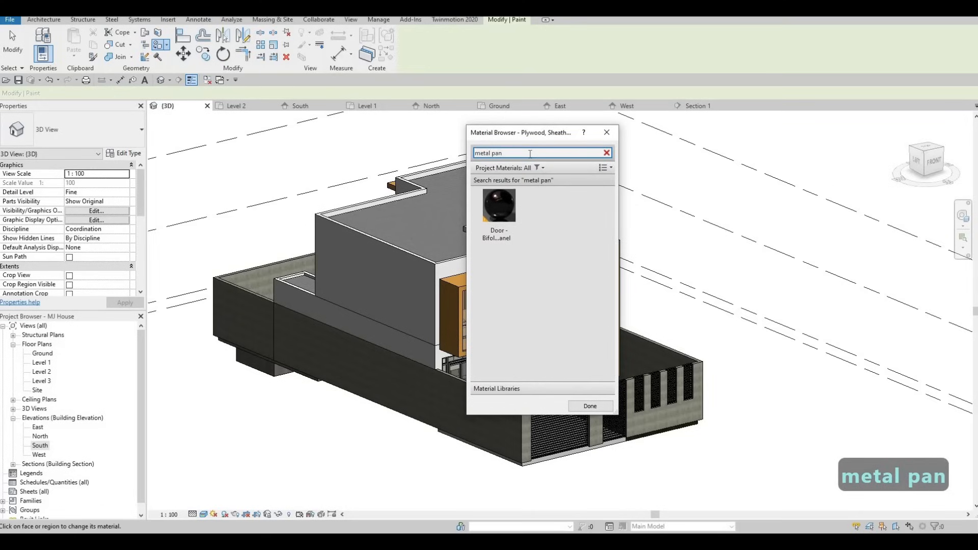
key(BackSpace)
key(BackSpace)
key(BackSpace)
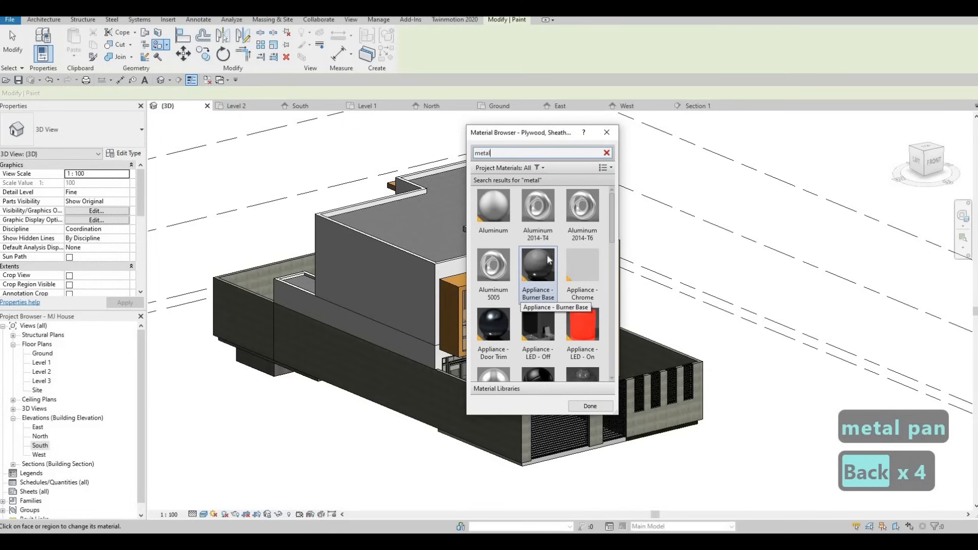
- Browse the metal search results and pick the Metal material
scroll(570, 285, down, 5)
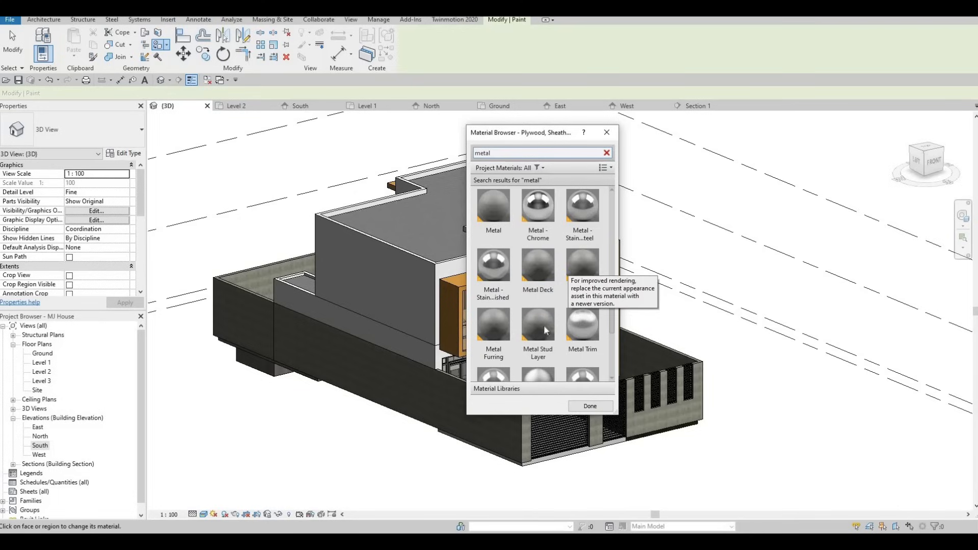
scroll(565, 330, down, 3)
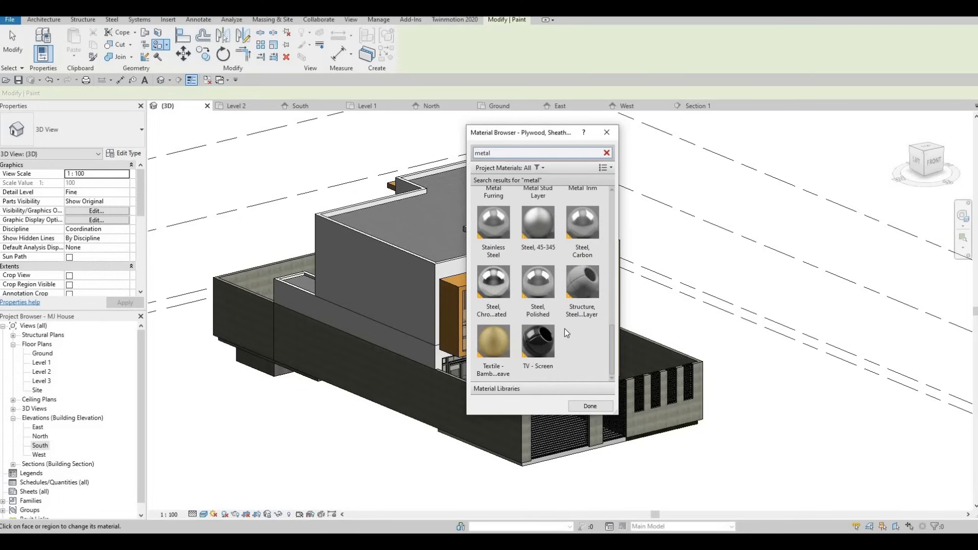
scroll(564, 329, up, 3)
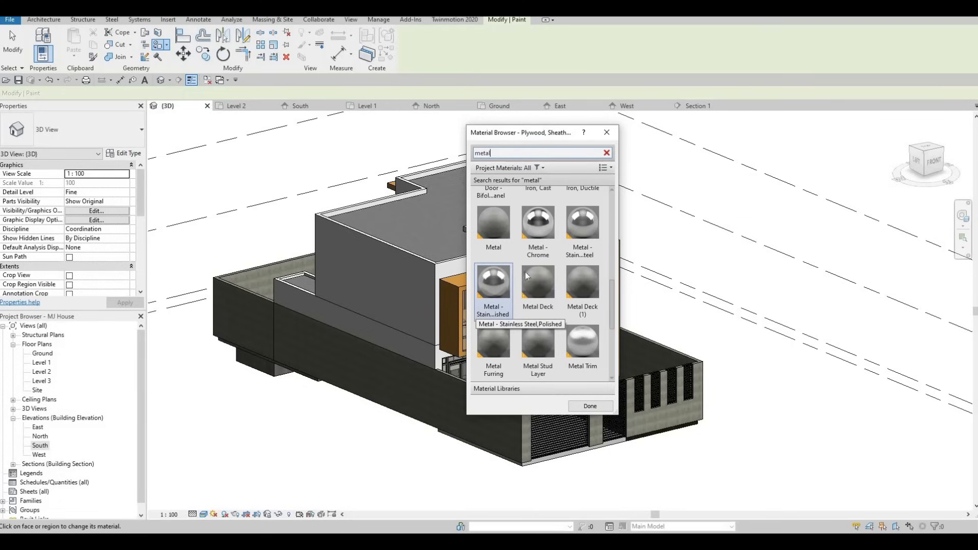
click(546, 299)
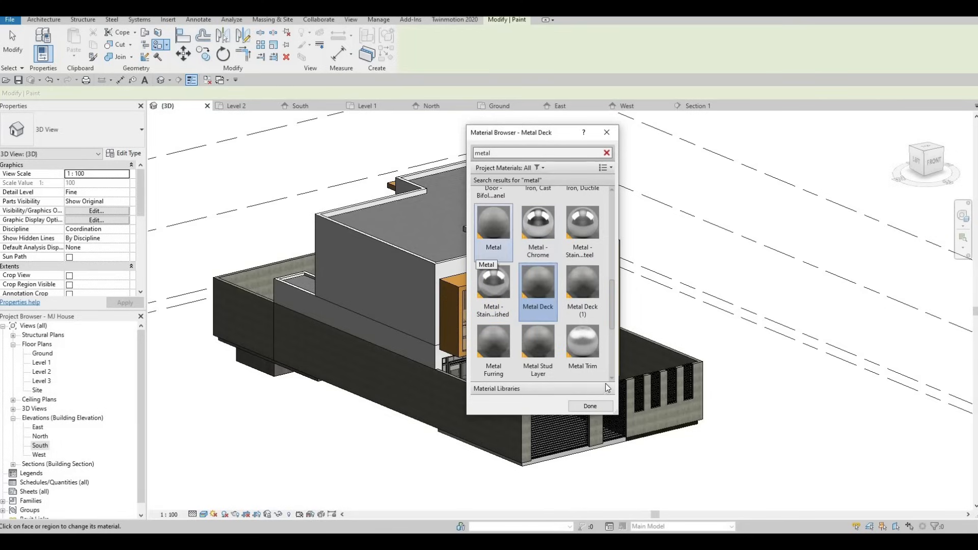
click(493, 224)
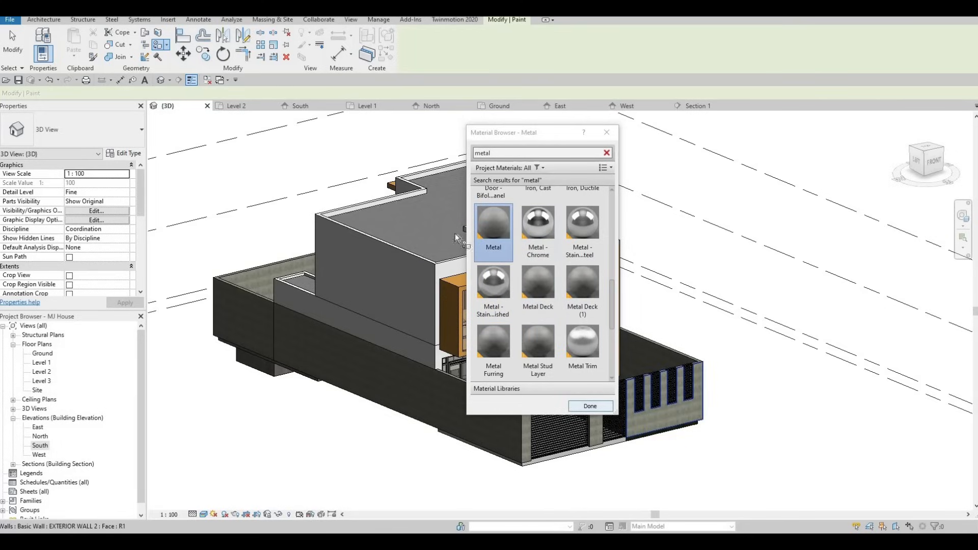
- Paint the long side exterior wall faces of the house with Metal
drag(560, 136, 646, 138)
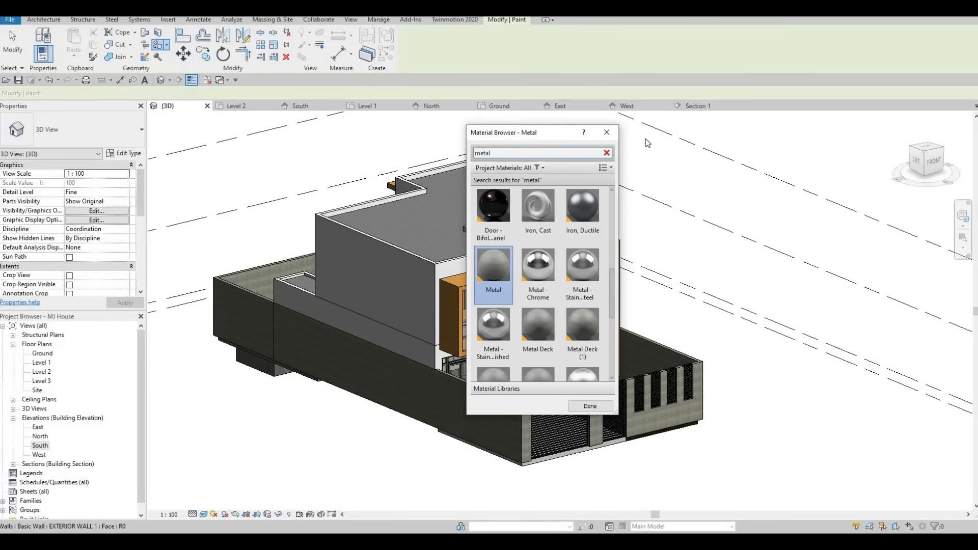
drag(821, 166, 821, 166)
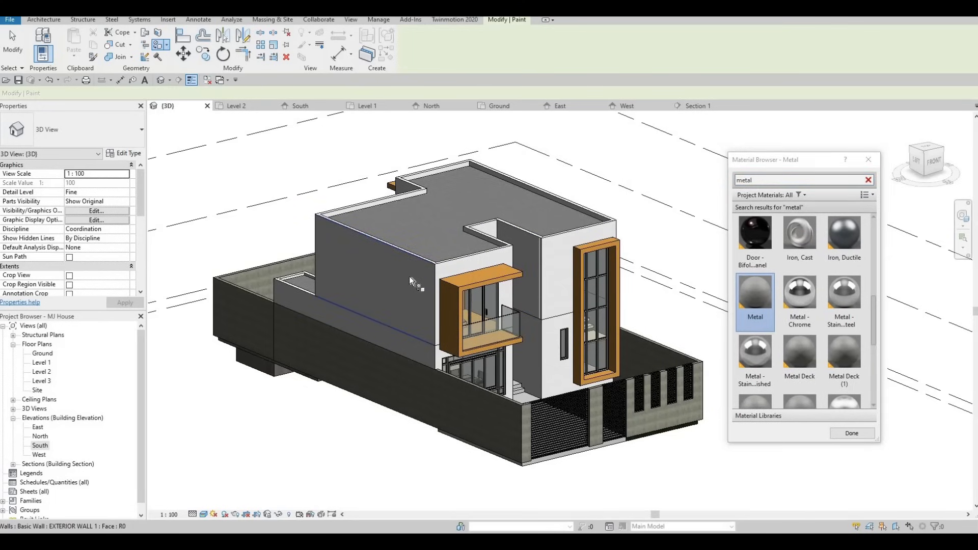
scroll(408, 273, up, 2)
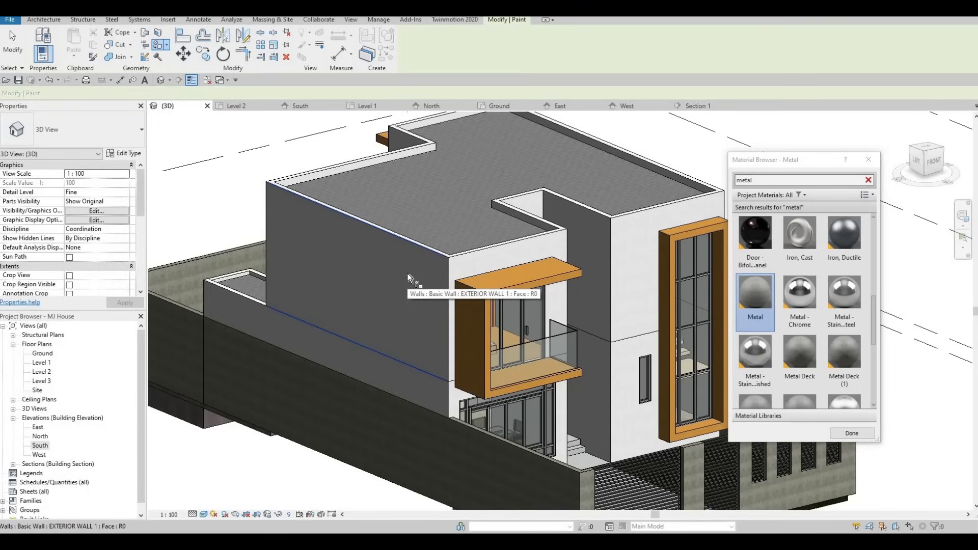
click(380, 331)
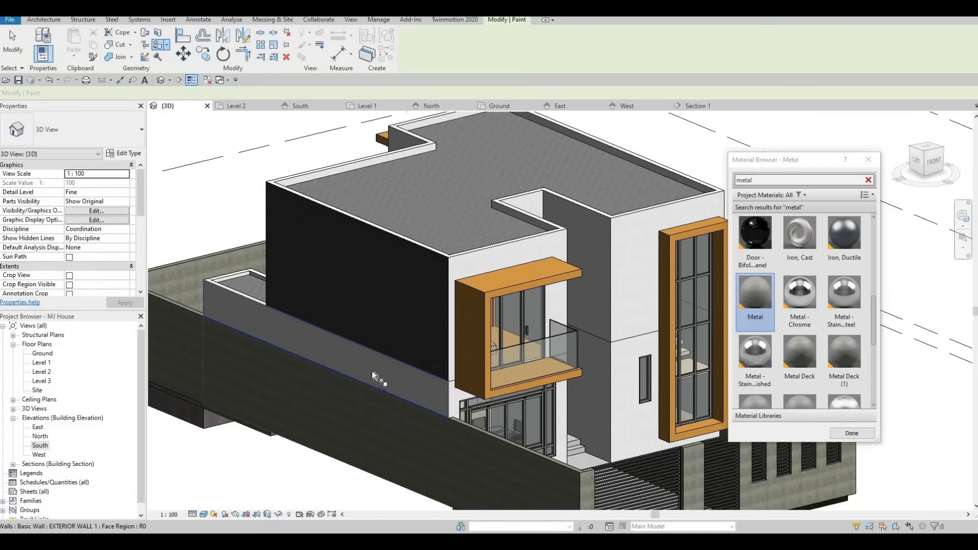
click(354, 366)
- Orbit to the rear and paint the wall face beside the rear balcony with Metal
shift+middle_drag(542, 369, 678, 359)
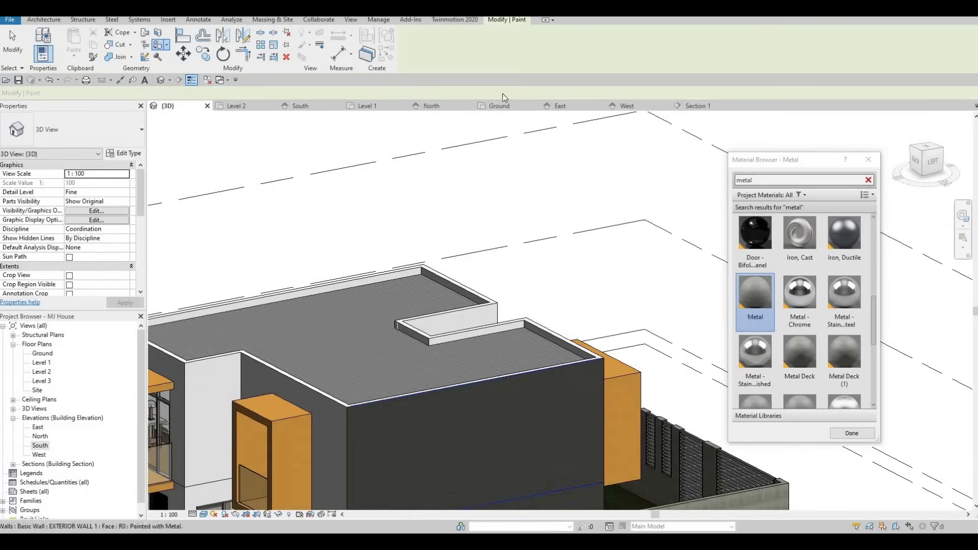
middle_drag(392, 484, 506, 100)
scroll(561, 212, down, 2)
shift+middle_drag(458, 285, 570, 315)
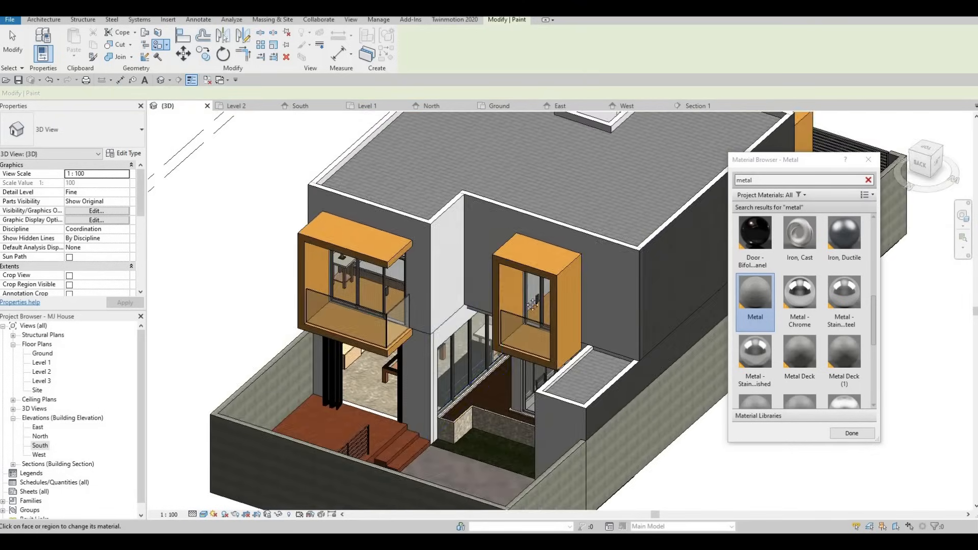
shift+middle_drag(367, 275, 481, 289)
middle_drag(679, 311, 369, 325)
shift+middle_drag(565, 183, 412, 199)
shift+middle_drag(325, 233, 261, 205)
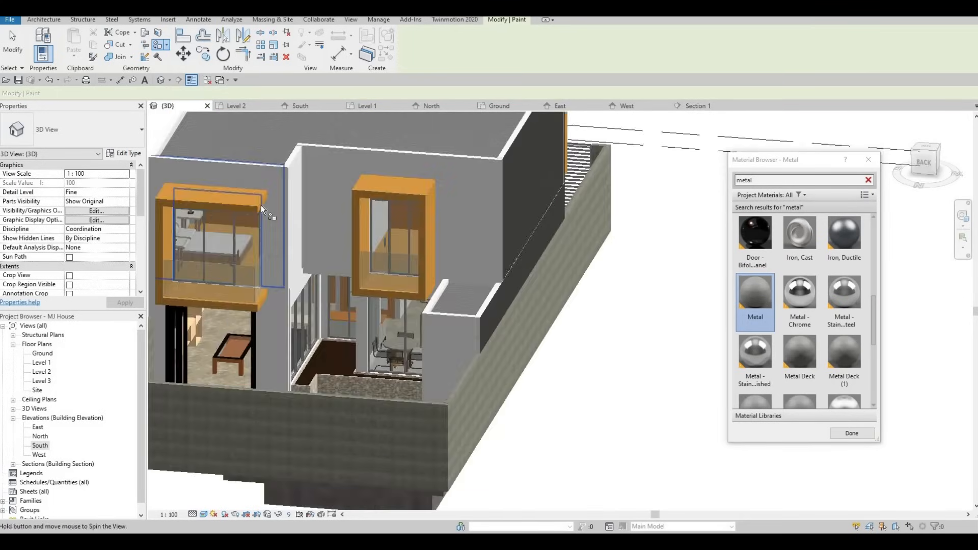
scroll(249, 204, up, 2)
click(229, 210)
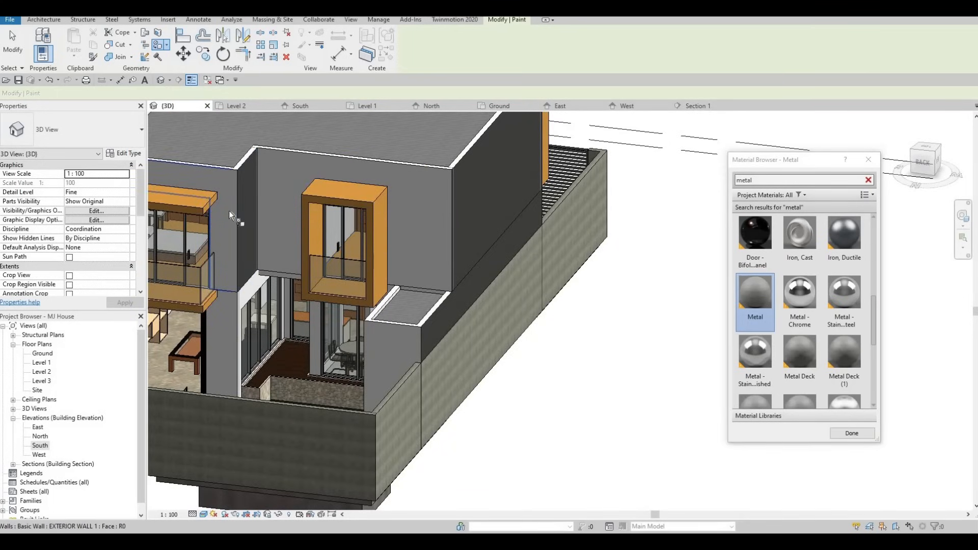
click(229, 209)
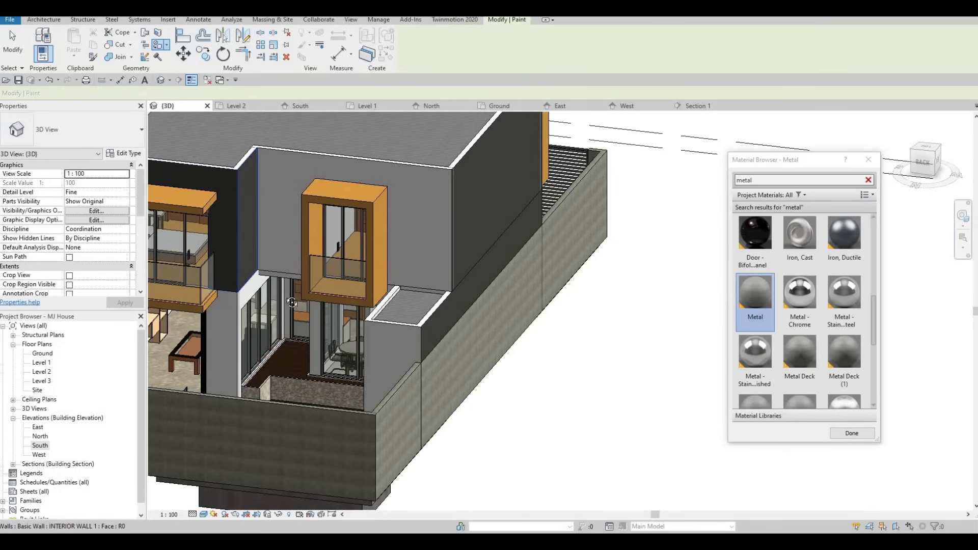
- Orbit and zoom around the rear of the house to inspect the painted walls
mouse_move(228, 210)
shift+middle_down()
mouse_move(478, 317)
mouse_move(484, 306)
mouse_move(475, 335)
mouse_move(193, 262)
mouse_move(192, 236)
mouse_move(326, 226)
shift+middle_up()
scroll(463, 337, up, 2)
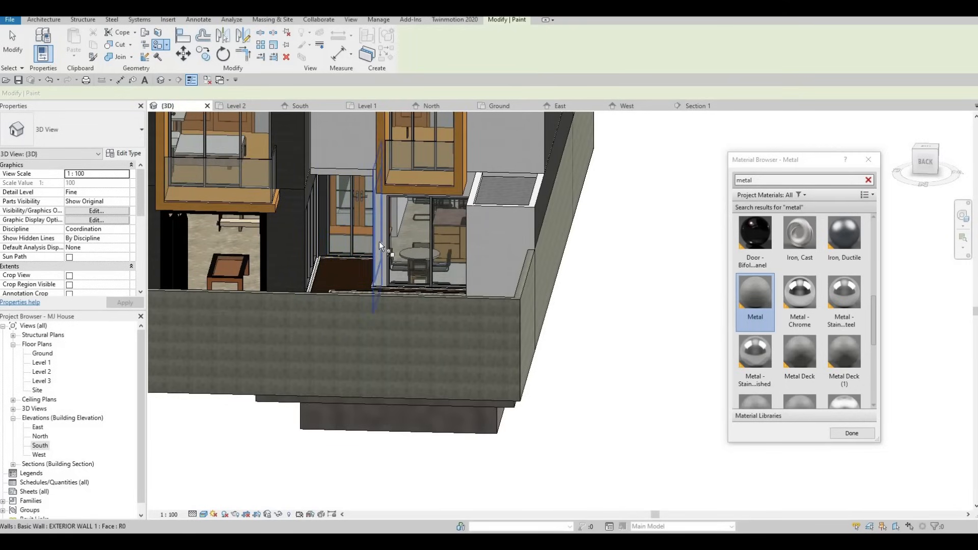
mouse_move(379, 241)
shift+middle_down()
mouse_move(356, 211)
mouse_move(333, 256)
mouse_move(443, 322)
shift+middle_up()
middle_drag(175, 224, 567, 299)
shift+middle_drag(326, 245, 422, 247)
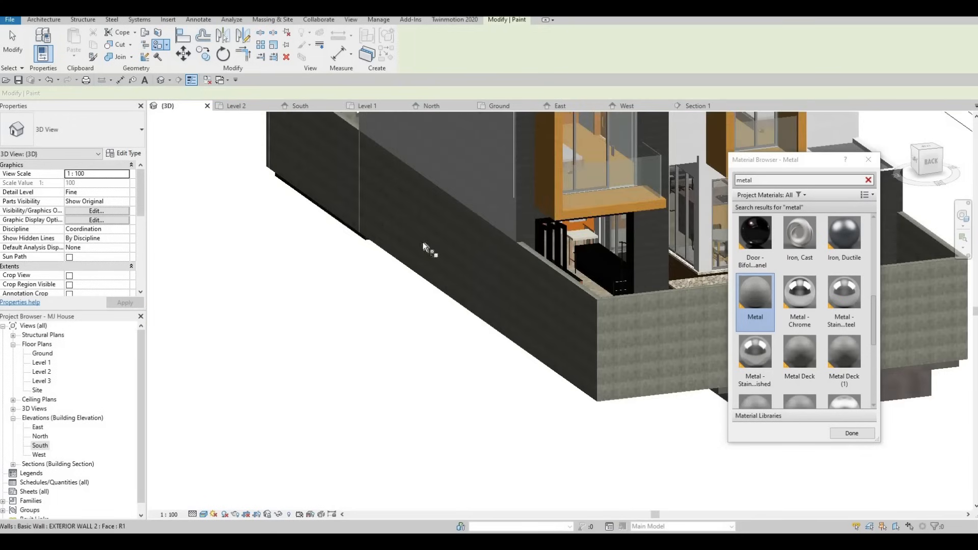
middle_drag(706, 188, 432, 204)
scroll(424, 193, up, 2)
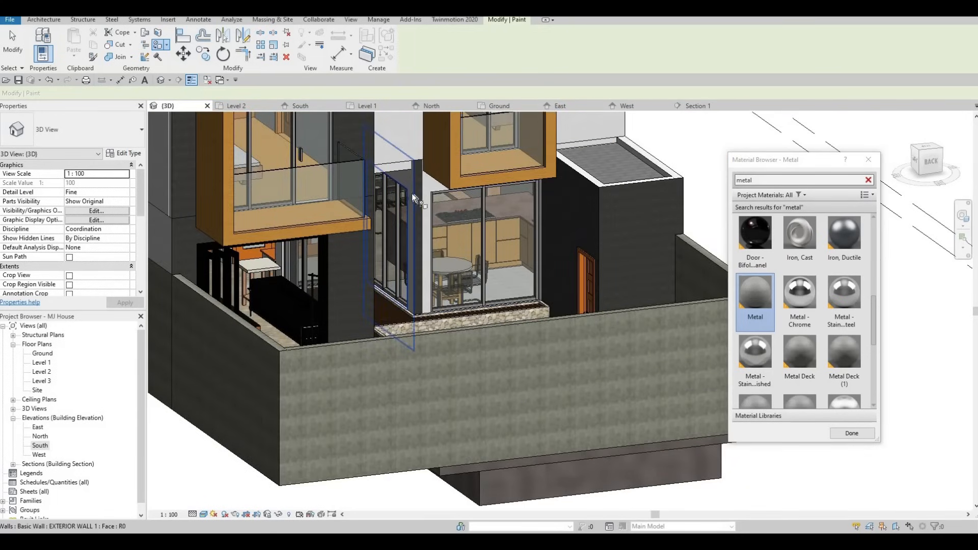
scroll(423, 193, down, 3)
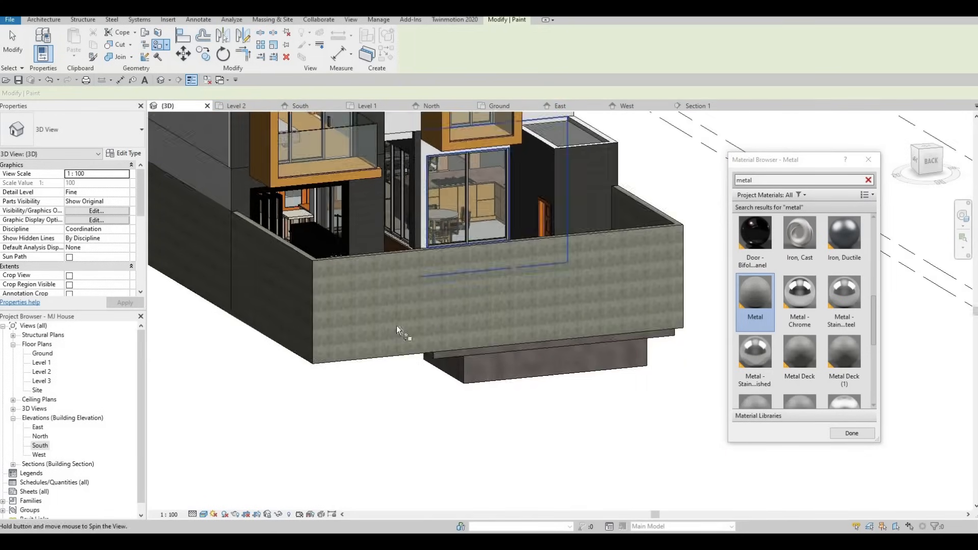
scroll(406, 246, up, 5)
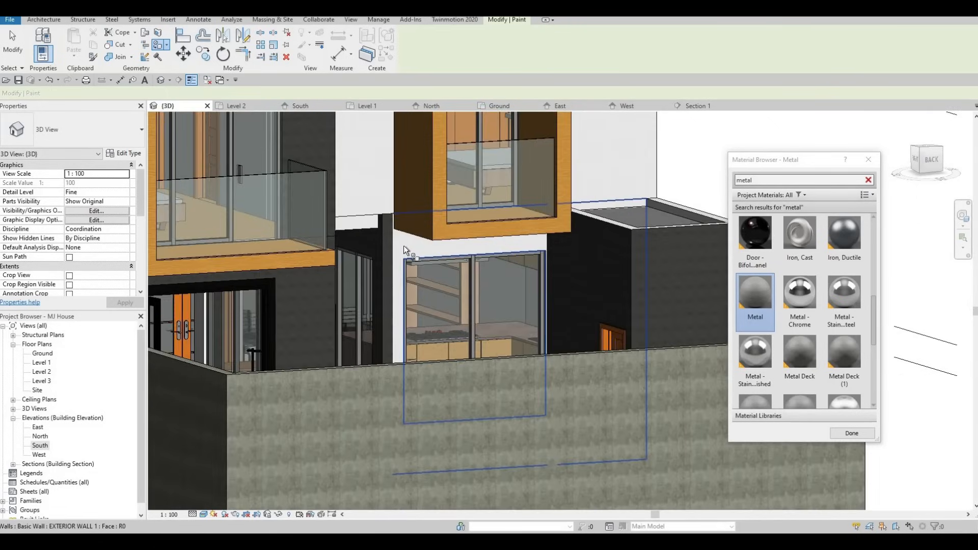
scroll(406, 244, down, 4)
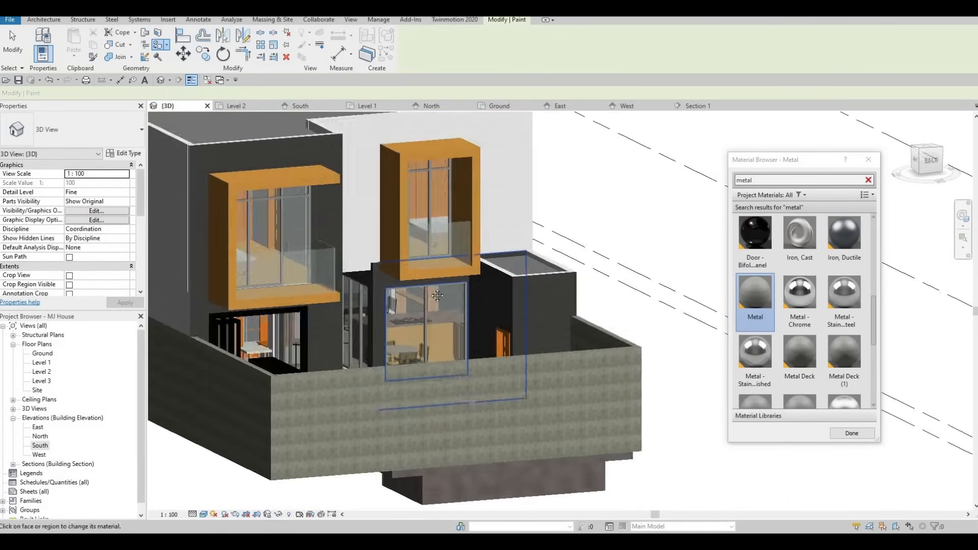
- Orbit back around to the front of the house to review the painted walls
middle_drag(437, 295, 486, 262)
scroll(486, 262, down, 1)
shift+middle_drag(368, 250, 438, 236)
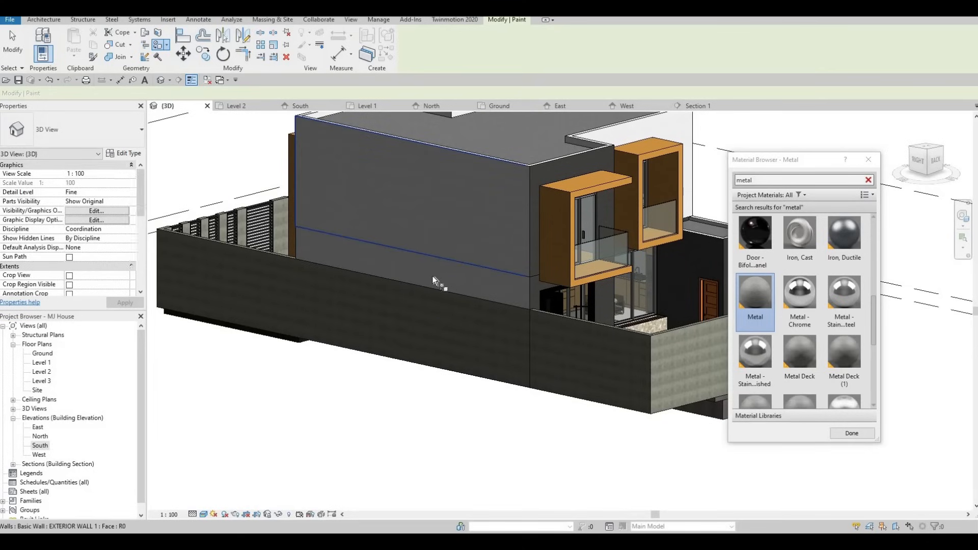
shift+middle_drag(388, 294, 373, 326)
shift+middle_drag(258, 304, 325, 293)
mouse_move(219, 252)
middle_down()
mouse_move(521, 222)
mouse_move(512, 233)
mouse_move(413, 255)
middle_up()
click(507, 251)
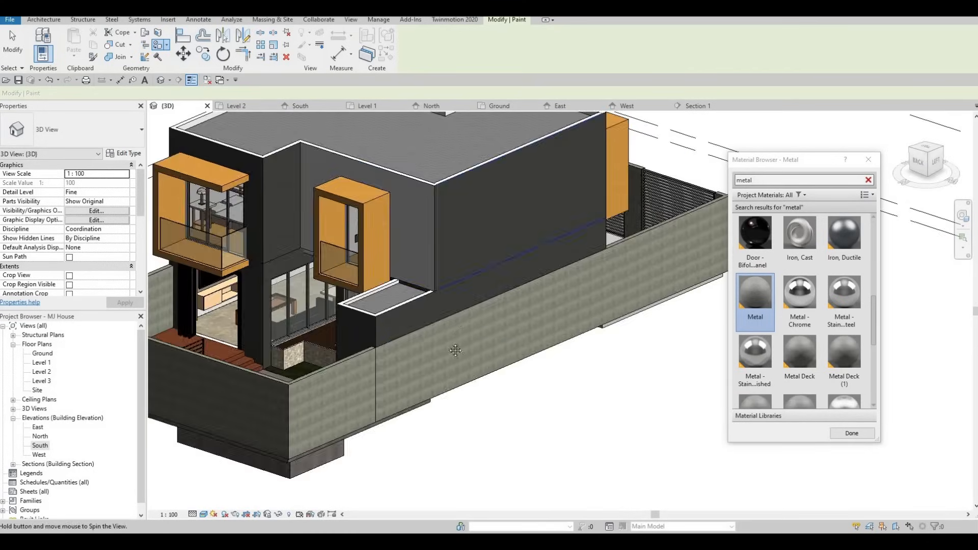
shift+middle_drag(455, 350, 524, 234)
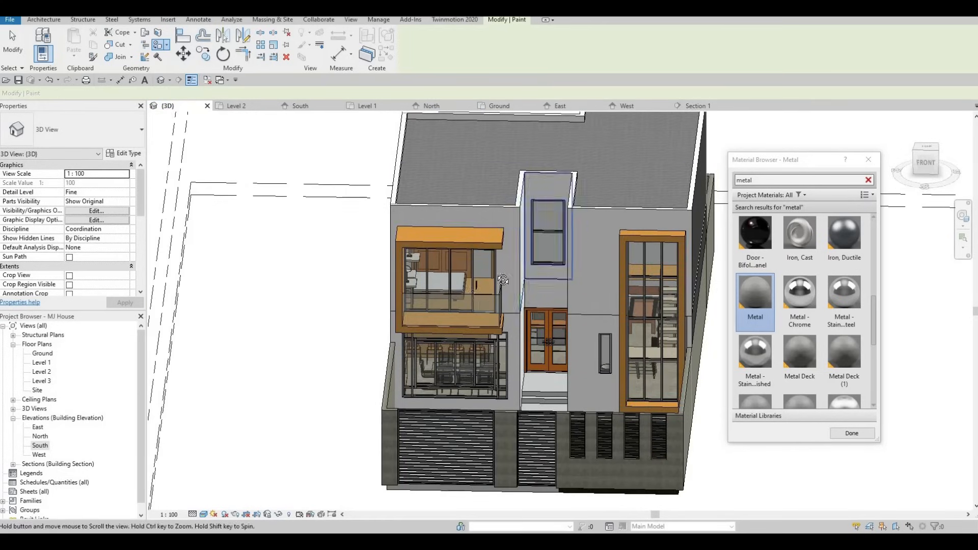
shift+middle_drag(425, 270, 367, 308)
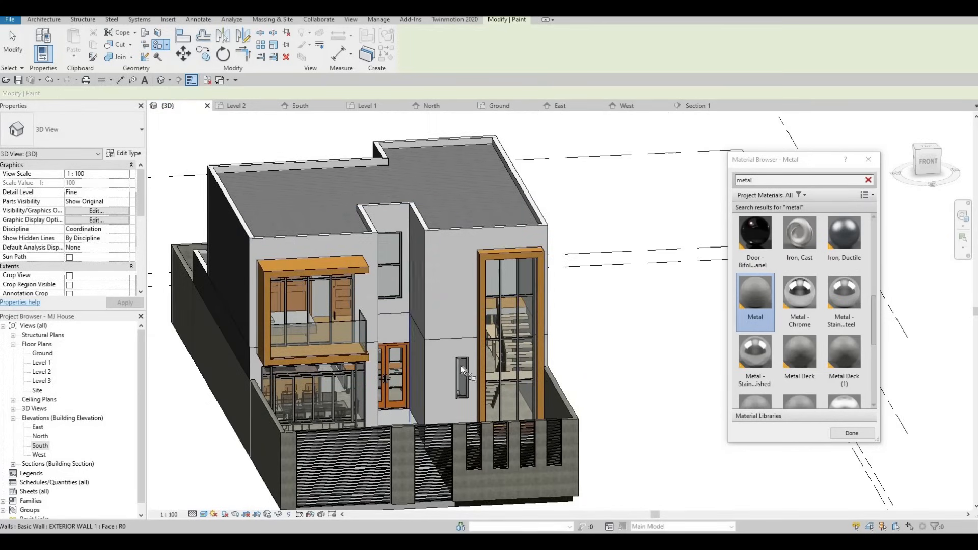
- Paint the front facade wall faces around the entrance and beside the stair window with Metal
shift+middle_drag(460, 365, 424, 355)
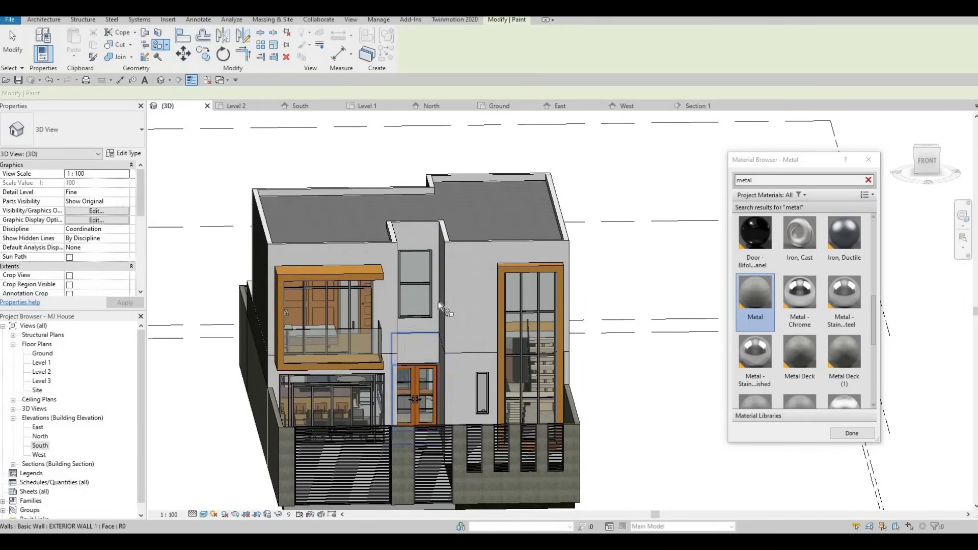
shift+middle_drag(438, 302, 415, 353)
click(415, 353)
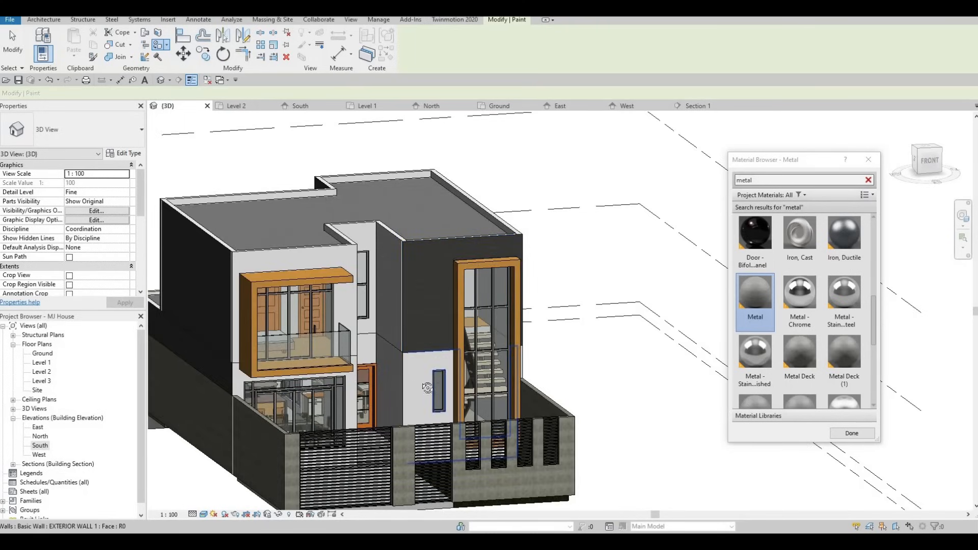
click(416, 374)
shift+middle_drag(335, 280, 343, 275)
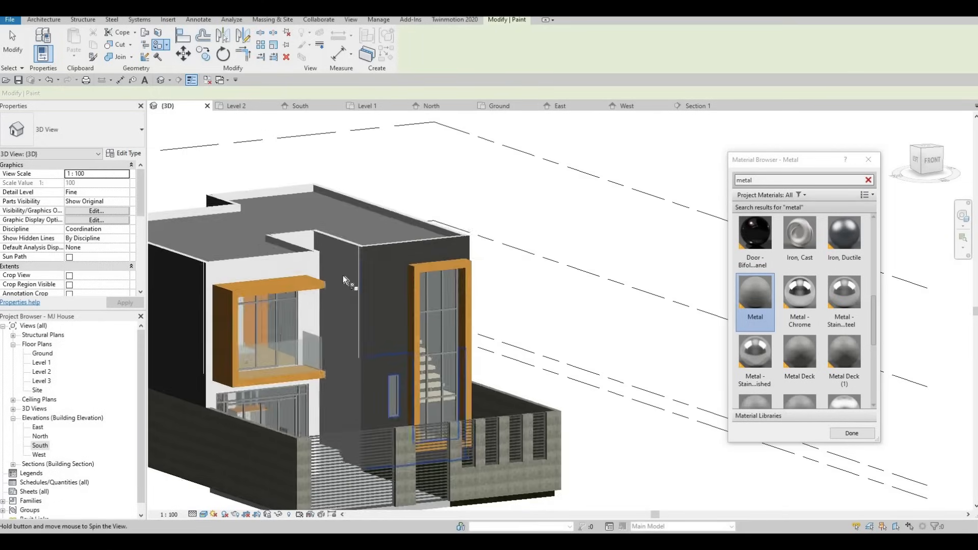
click(355, 371)
click(353, 382)
shift+middle_drag(369, 356, 444, 321)
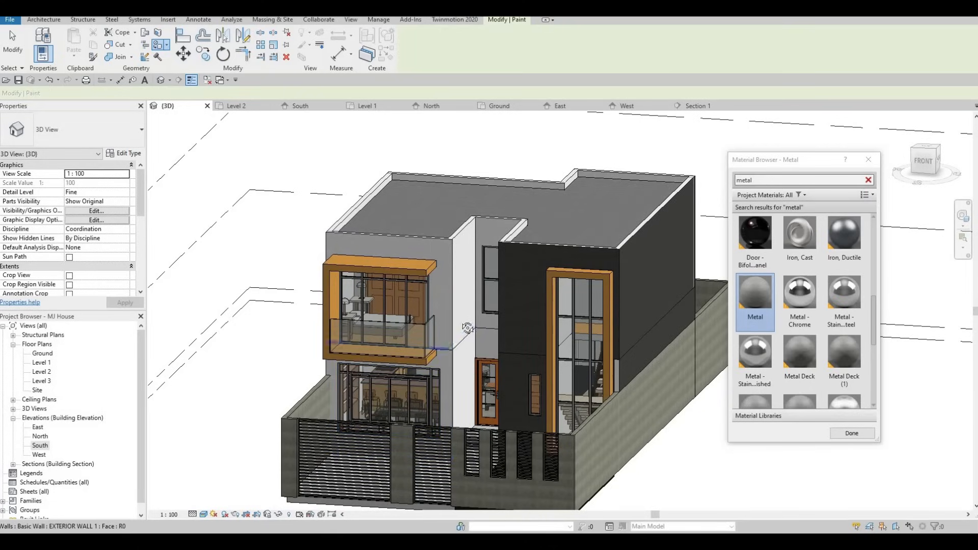
shift+middle_drag(434, 386, 435, 386)
click(435, 386)
click(446, 383)
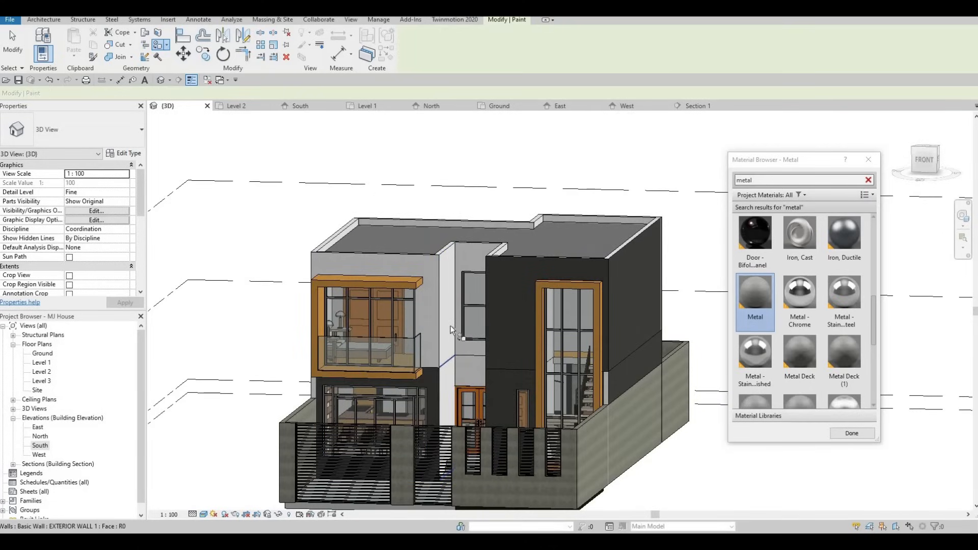
click(436, 323)
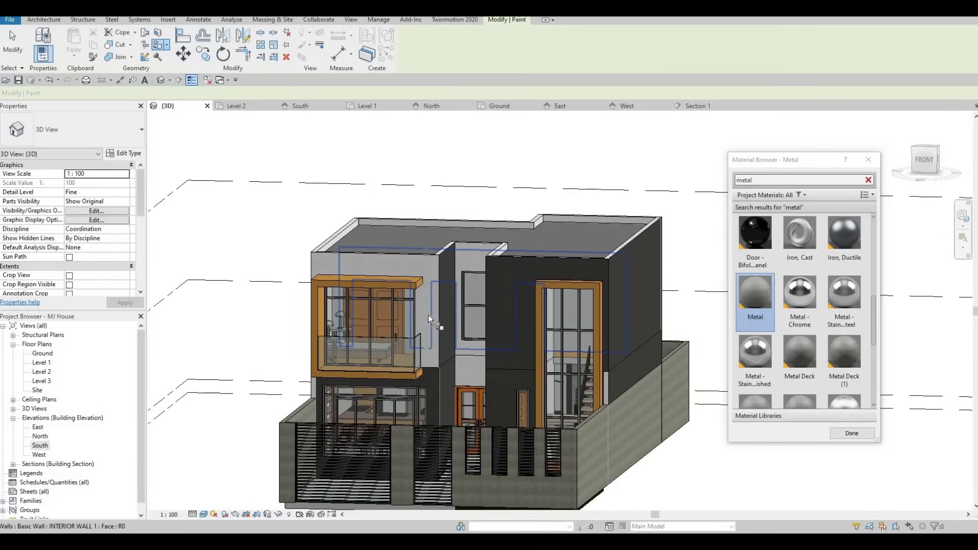
shift+middle_drag(498, 346, 620, 329)
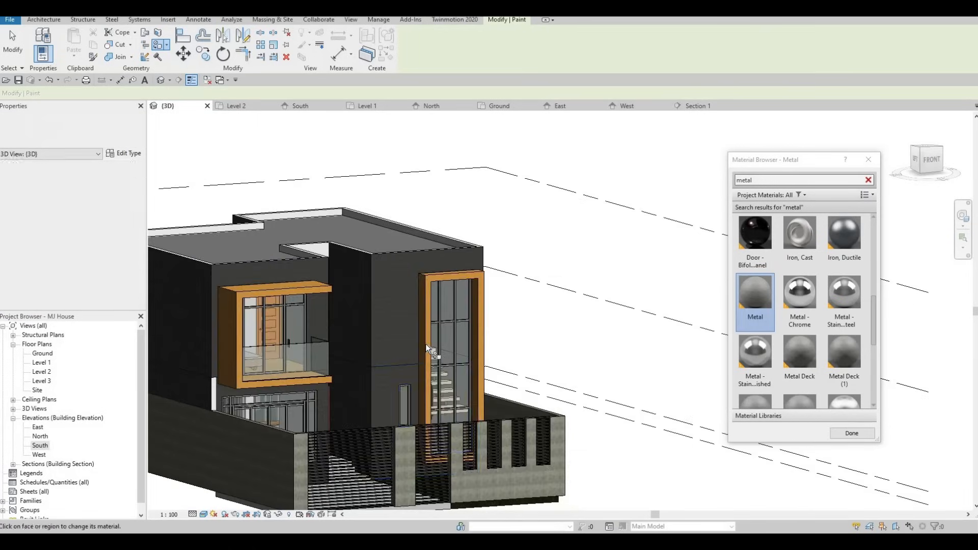
- Paint the narrow wall face beside the tall stair window with Metal, cycling to the face with Tab
scroll(398, 333, up, 2)
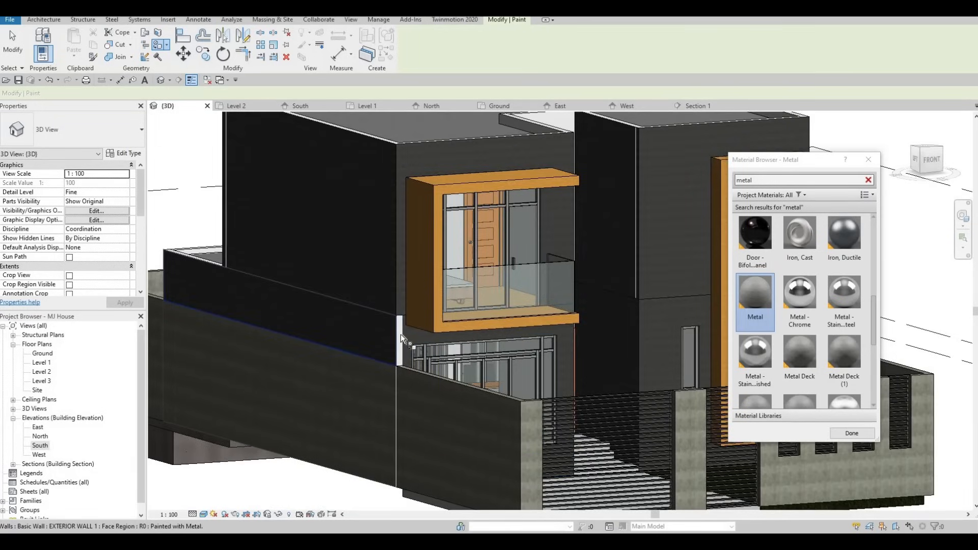
key(Tab)
scroll(453, 335, down, 4)
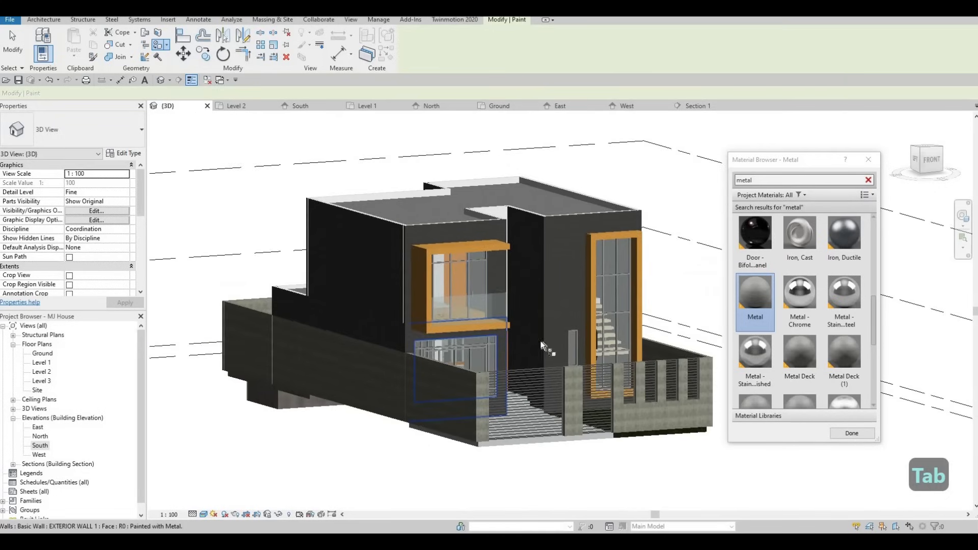
mouse_move(417, 351)
shift+middle_down()
mouse_move(360, 383)
mouse_move(459, 362)
mouse_move(479, 392)
mouse_move(554, 396)
shift+middle_up()
shift+middle_drag(535, 353, 530, 345)
scroll(530, 344, up, 5)
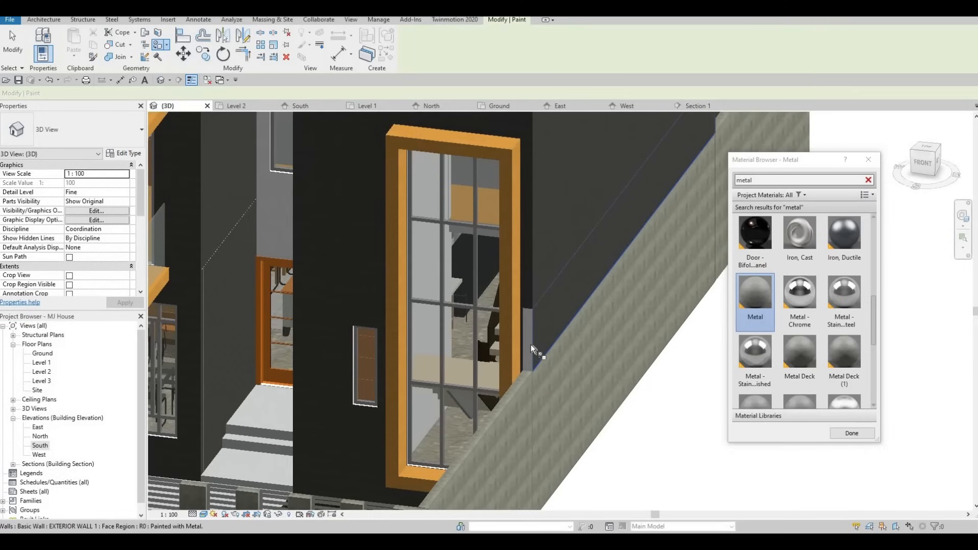
key(Tab)
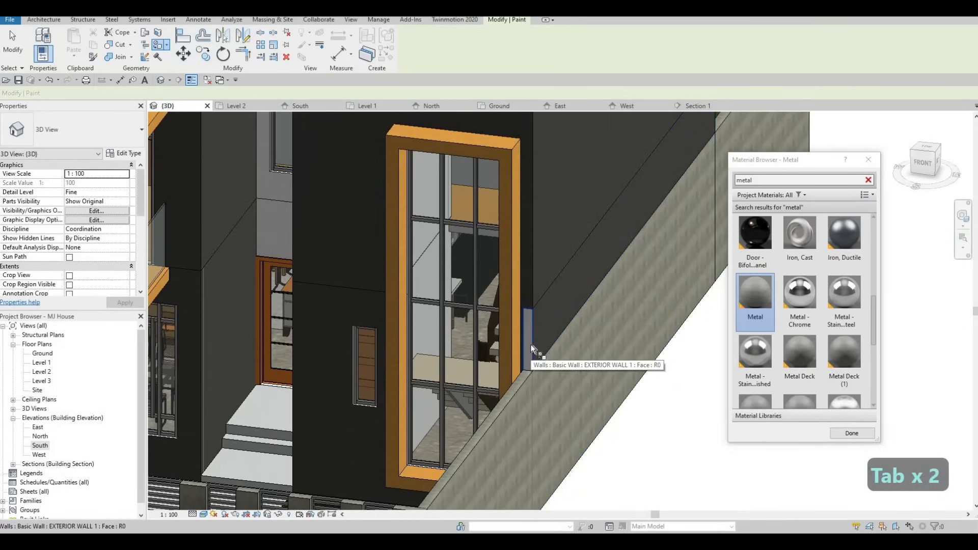
click(531, 348)
scroll(542, 362, down, 5)
shift+middle_drag(542, 363, 631, 409)
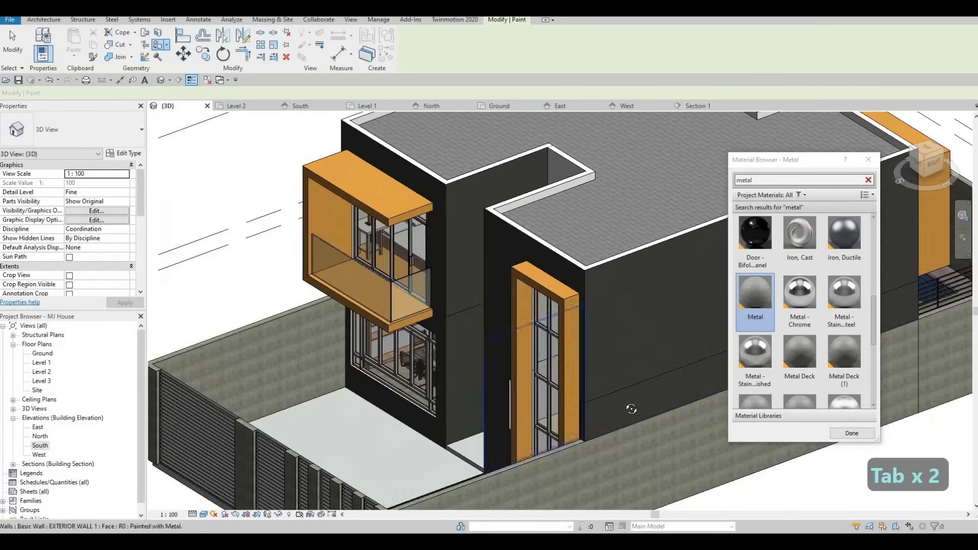
- Orbit and zoom around the side and rear of the house to inspect the painted walls
shift+middle_drag(441, 407, 269, 409)
scroll(326, 376, down, 3)
middle_drag(387, 347, 219, 357)
middle_drag(489, 473, 462, 308)
middle_drag(341, 489, 477, 322)
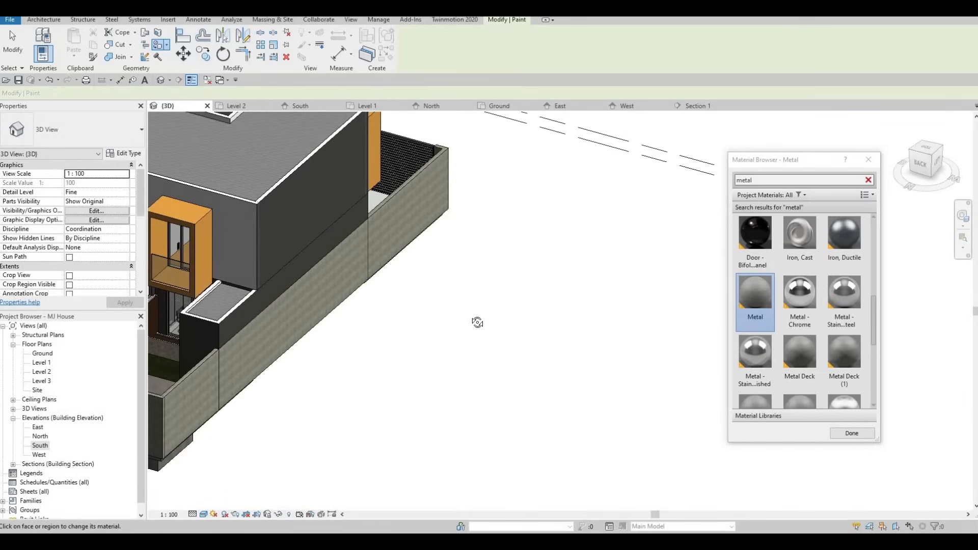
middle_drag(333, 333, 439, 342)
shift+middle_drag(285, 448, 840, 309)
scroll(799, 315, up, 3)
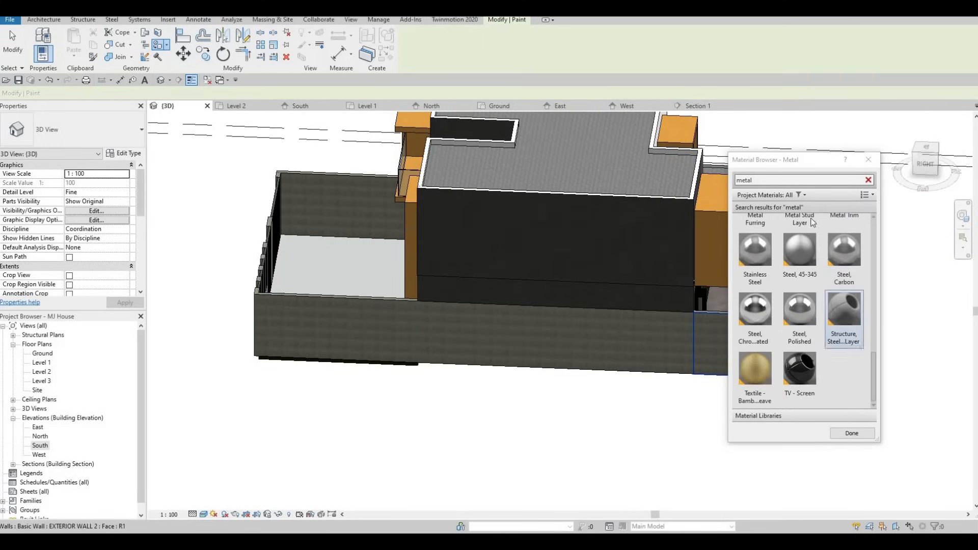
- Clear the material search, pick Ash, and paint the recessed central front wall face with it
click(868, 180)
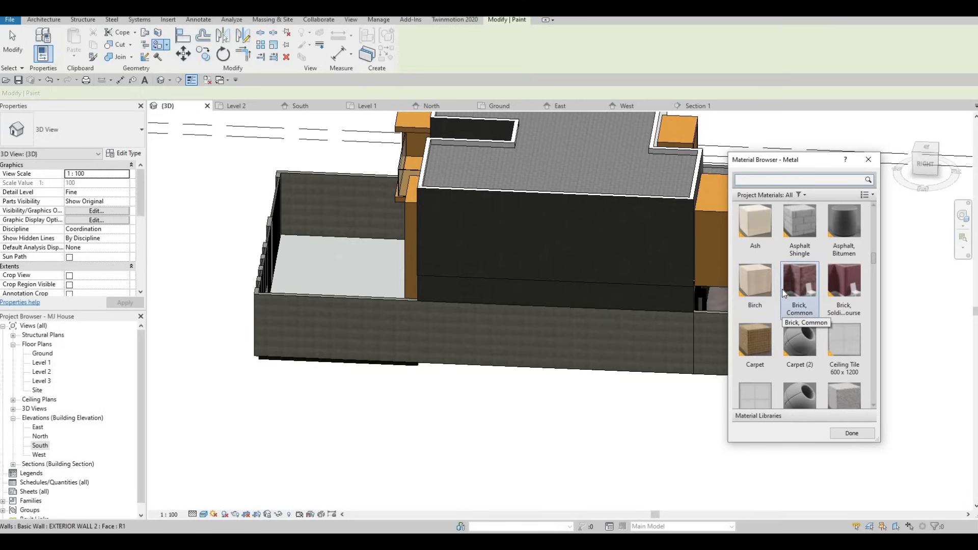
scroll(764, 351, up, 3)
click(757, 387)
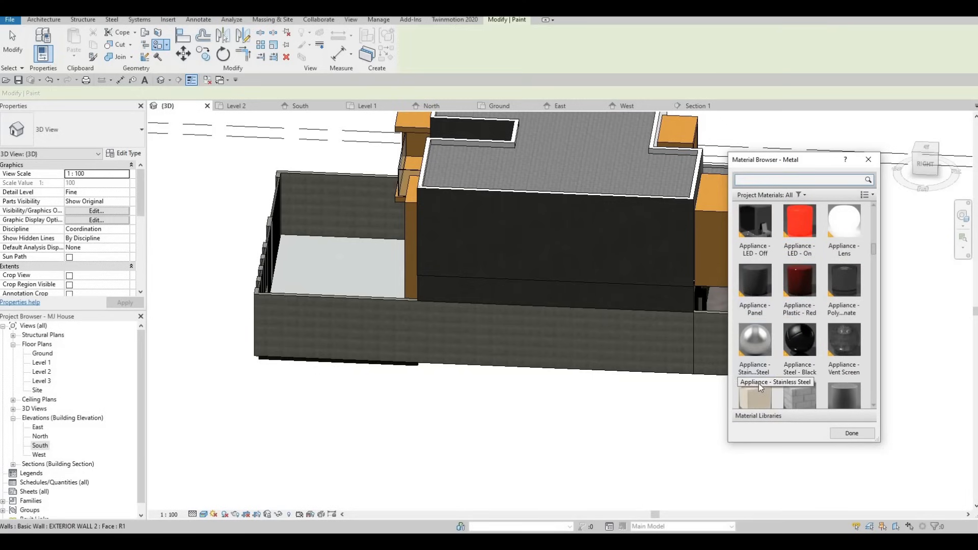
shift+middle_drag(520, 308, 369, 249)
scroll(369, 247, up, 2)
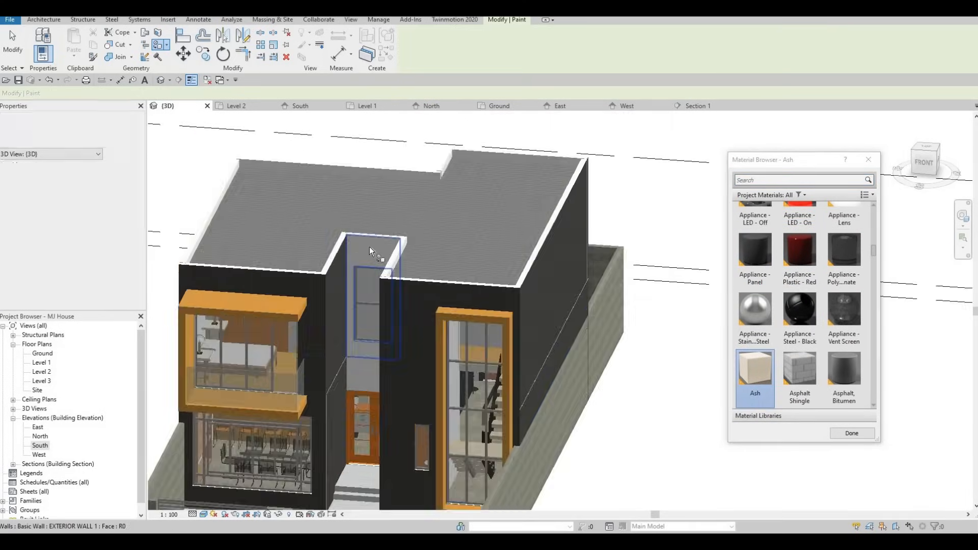
click(365, 374)
click(360, 372)
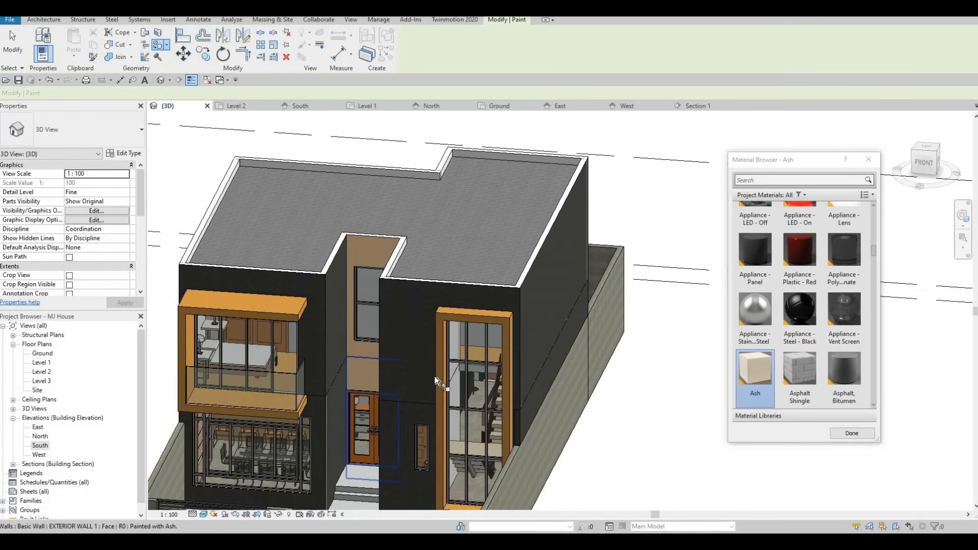
- Orbit to the rear and paint the upper rear wall face behind the balconies with Ash
shift+middle_drag(434, 377, 390, 384)
shift+middle_drag(466, 370, 244, 407)
shift+middle_drag(465, 113, 414, 196)
mouse_move(356, 497)
middle_down()
mouse_move(401, 306)
mouse_move(423, 294)
middle_up()
click(402, 315)
- Search the material browser for metal and exit the Paint tool
scroll(362, 313, down, 3)
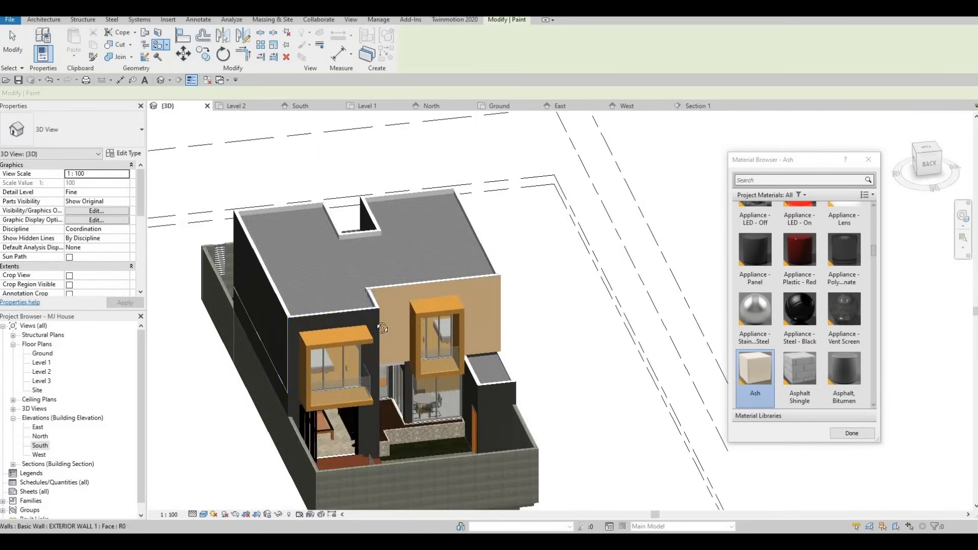
scroll(474, 310, up, 3)
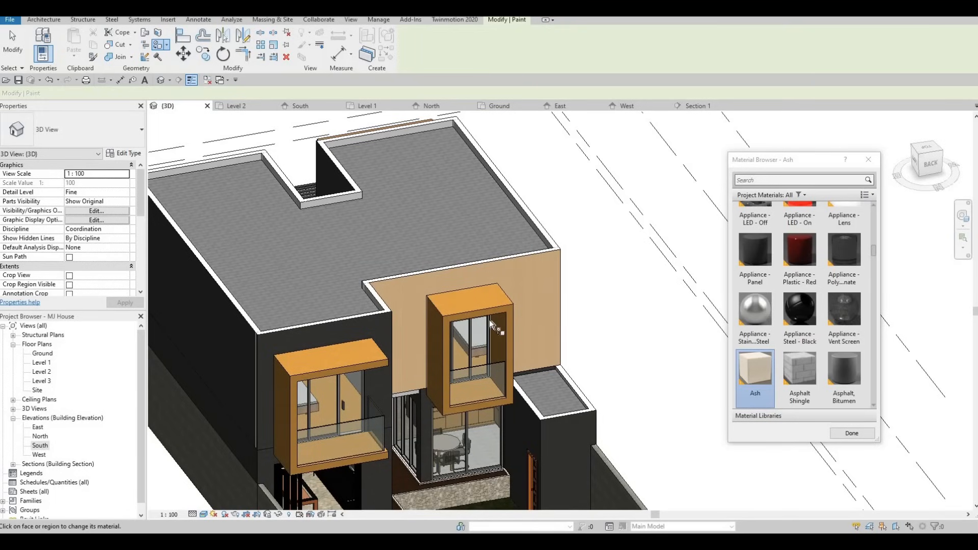
shift+middle_drag(485, 341, 431, 323)
shift+middle_drag(484, 236, 825, 180)
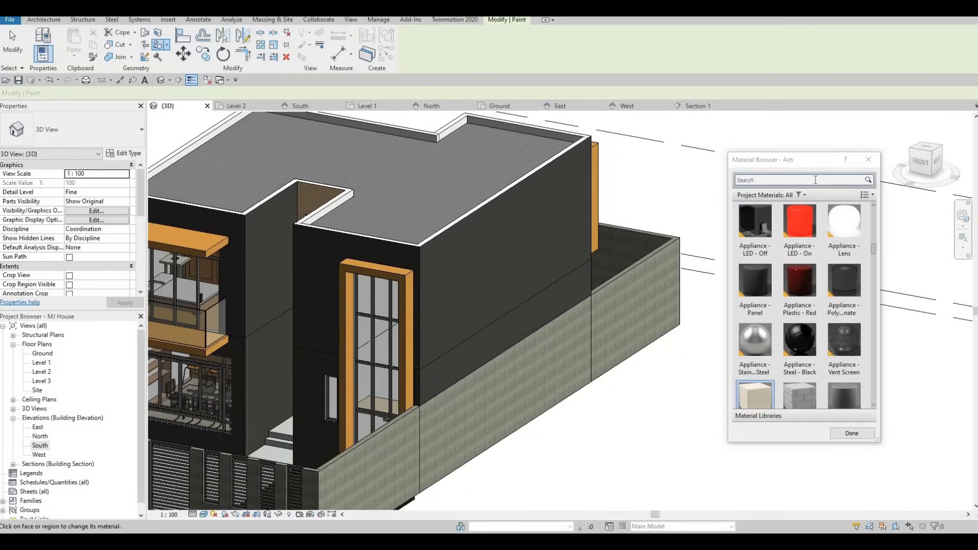
click(815, 180)
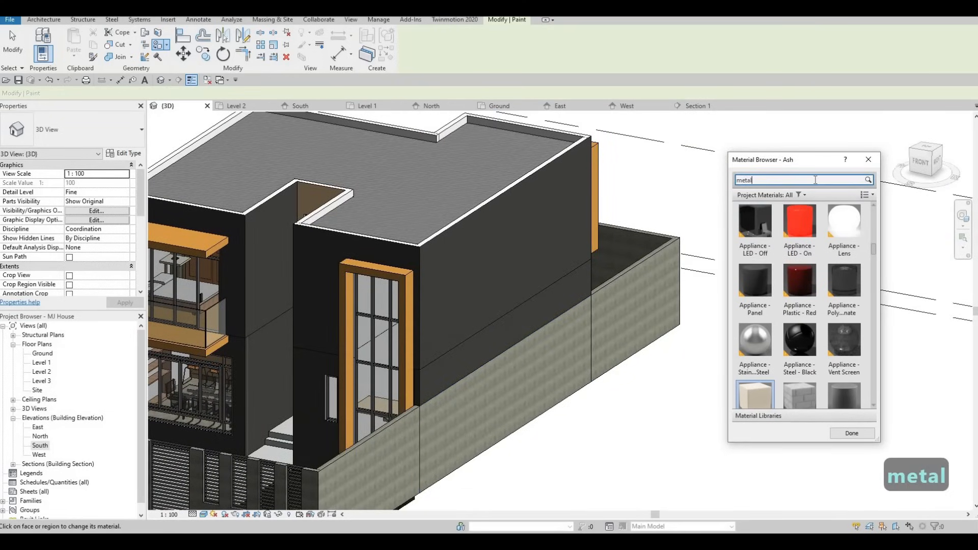
scroll(795, 285, up, 1)
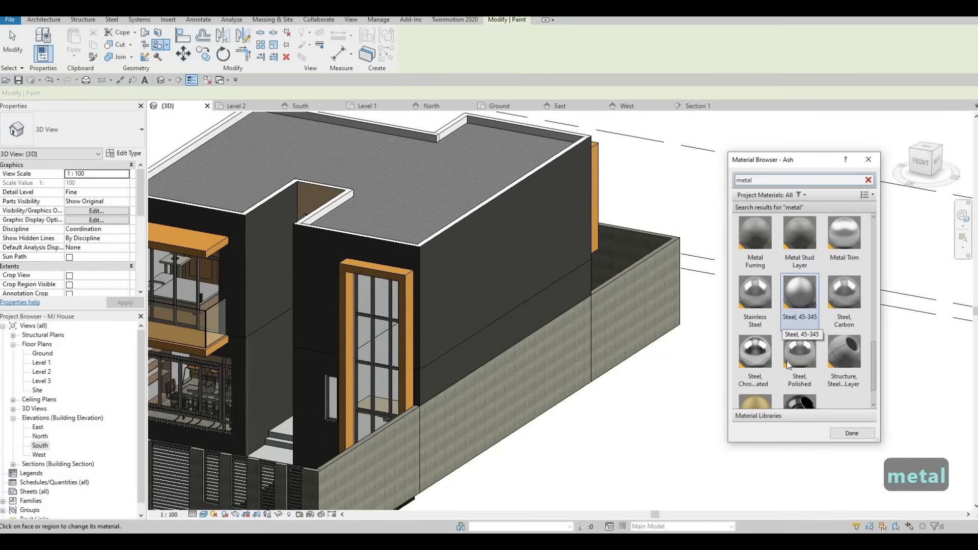
key(Escape)
- Select the orange frame generic model around the front balcony and open it for in-place editing
mouse_move(427, 307)
shift+middle_down()
mouse_move(405, 225)
mouse_move(369, 259)
shift+middle_up()
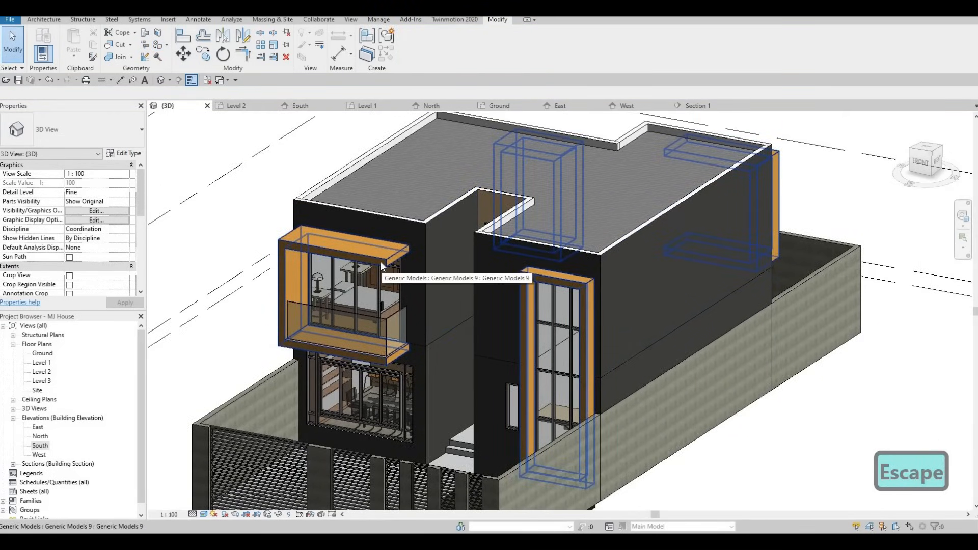
click(380, 262)
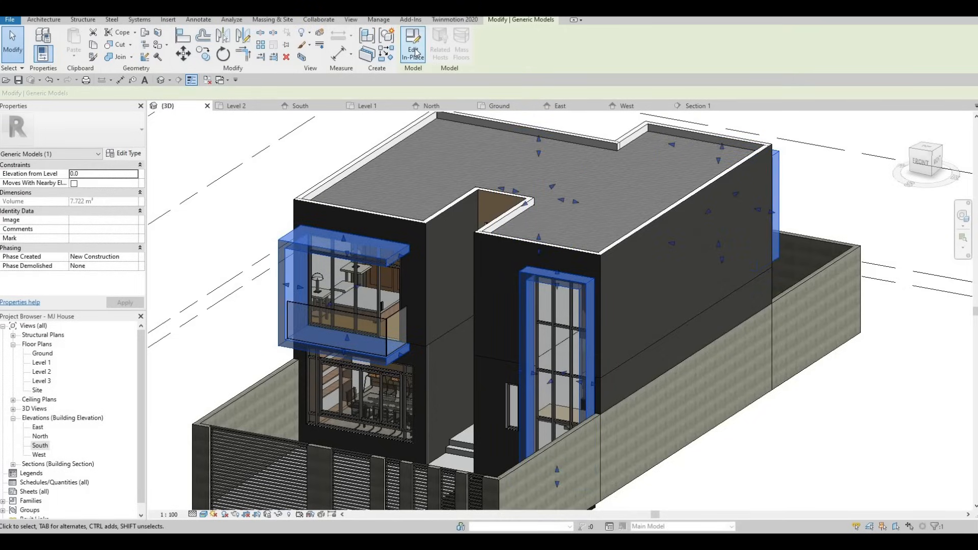
click(413, 53)
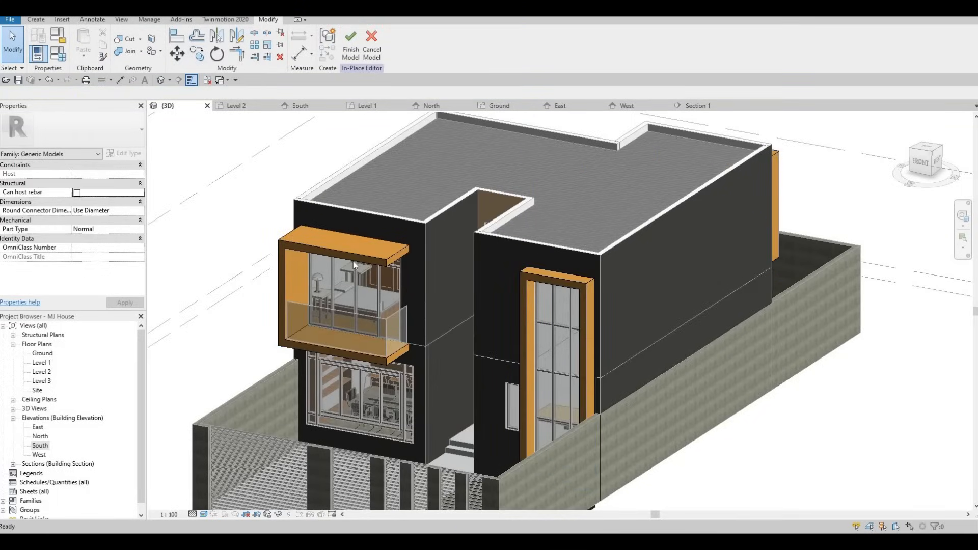
- Start the Paint tool in the in-place editor, search for metal, and pick Metal Trim
click(152, 52)
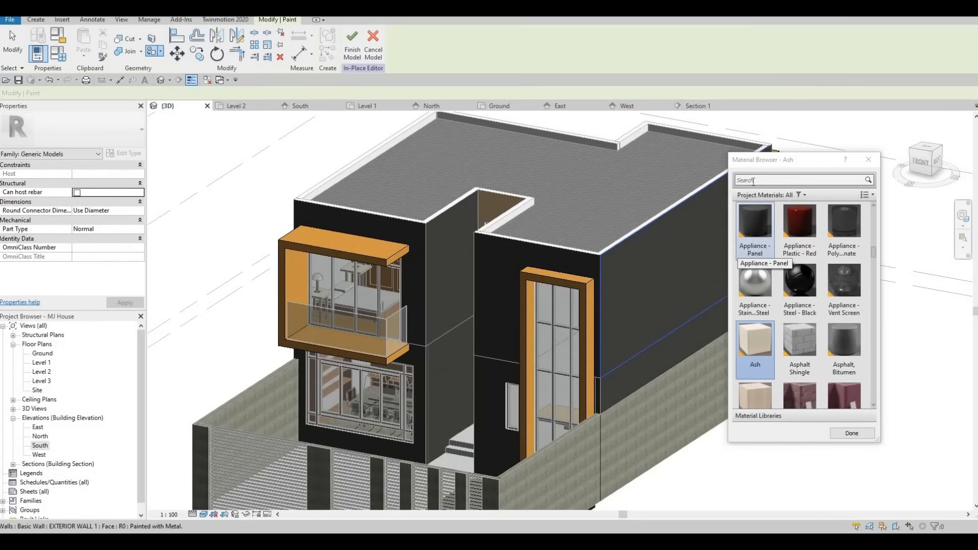
click(753, 181)
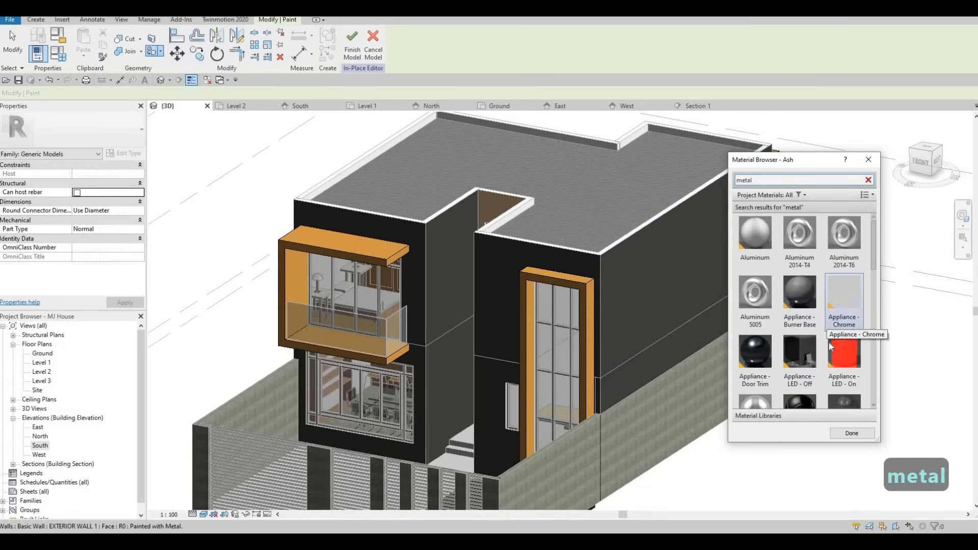
scroll(840, 351, down, 5)
click(848, 358)
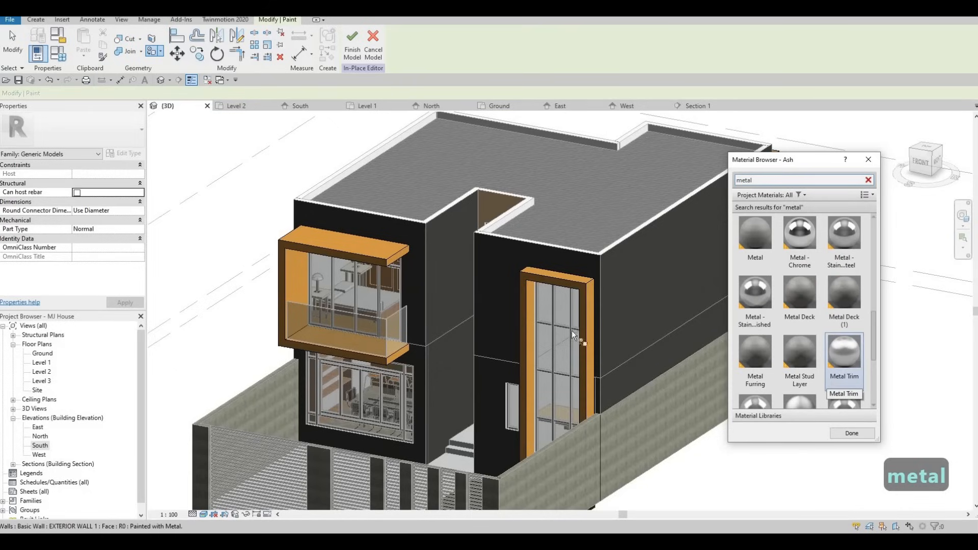
- Paint the balcony frame's top, front, underside and side extrusion faces with Metal Trim
scroll(346, 243, up, 2)
scroll(347, 243, up, 2)
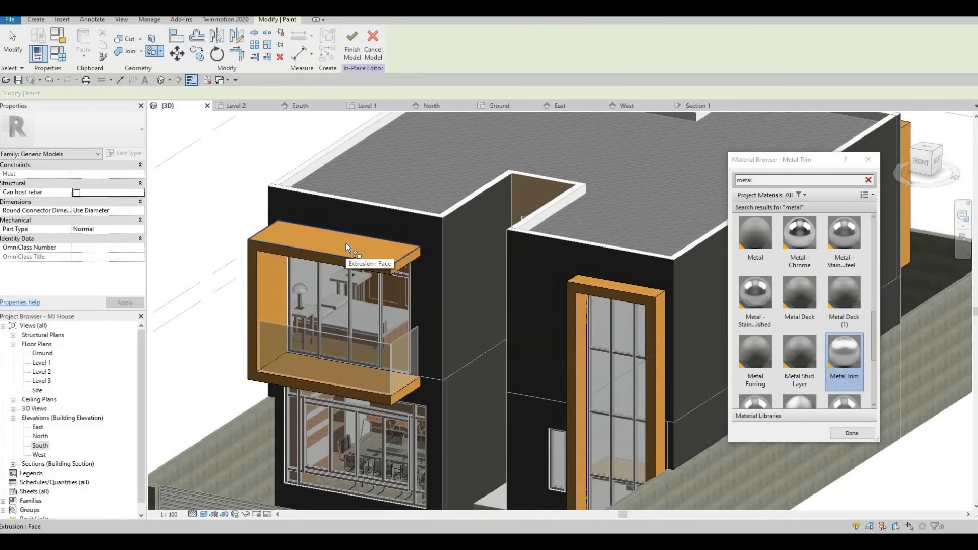
click(341, 250)
scroll(337, 264, up, 3)
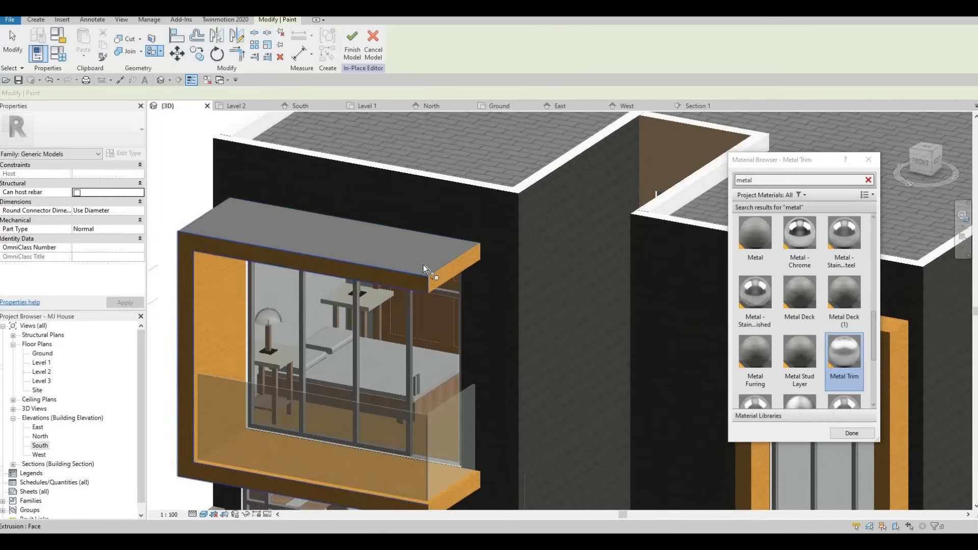
click(447, 267)
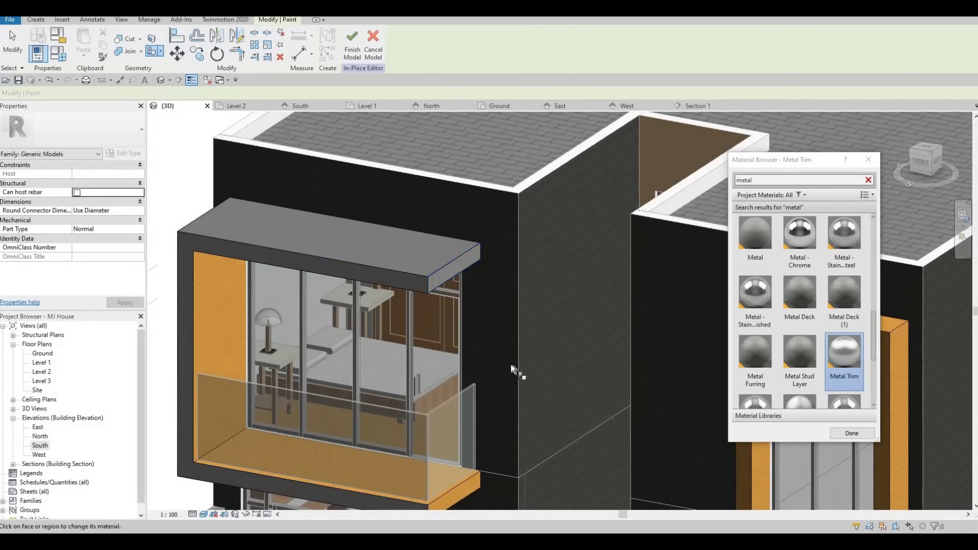
middle_drag(462, 493, 500, 367)
scroll(500, 368, up, 1)
click(500, 368)
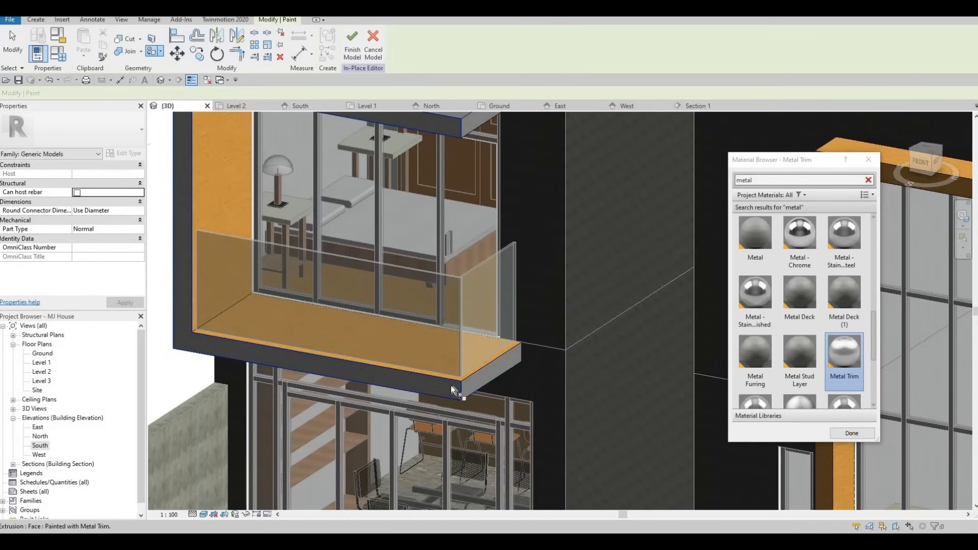
scroll(436, 356, down, 1)
shift+middle_drag(503, 325, 705, 307)
click(656, 307)
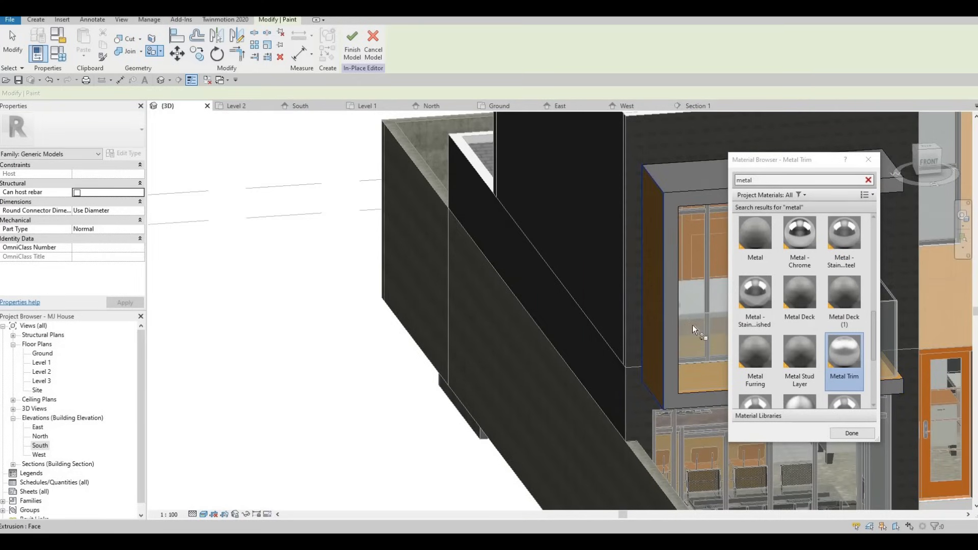
- Paint the tall stair window frame's top and outer faces with Metal Trim
scroll(606, 322, down, 1)
shift+middle_drag(500, 317, 307, 334)
middle_drag(647, 303, 428, 291)
scroll(362, 310, up, 2)
shift+middle_drag(521, 297, 493, 254)
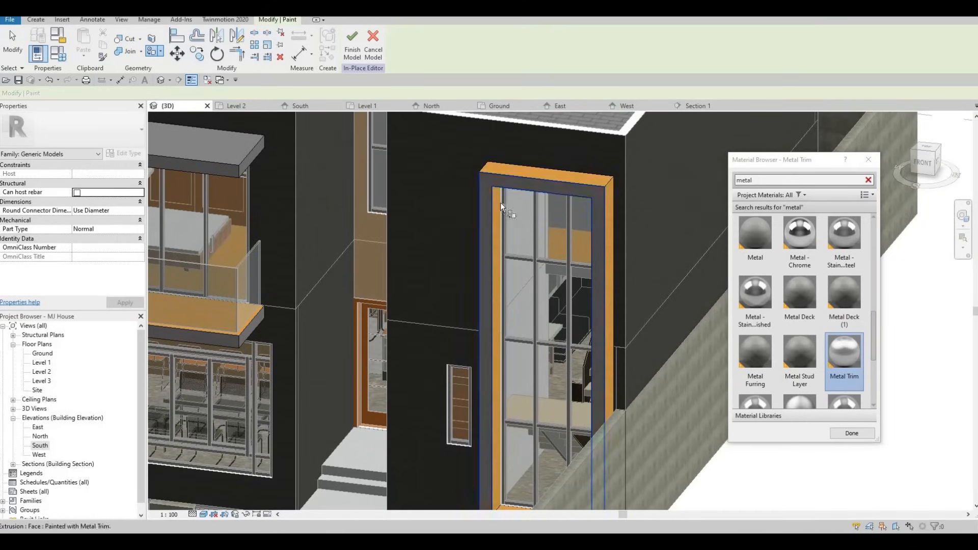
mouse_move(606, 311)
shift+middle_down()
mouse_move(585, 295)
mouse_move(594, 301)
shift+middle_up()
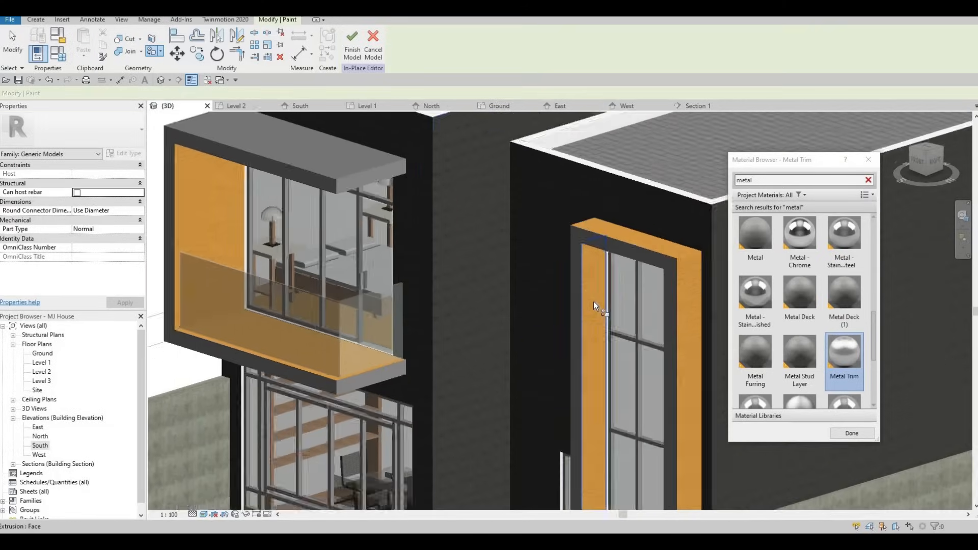
scroll(594, 301, up, 2)
click(613, 209)
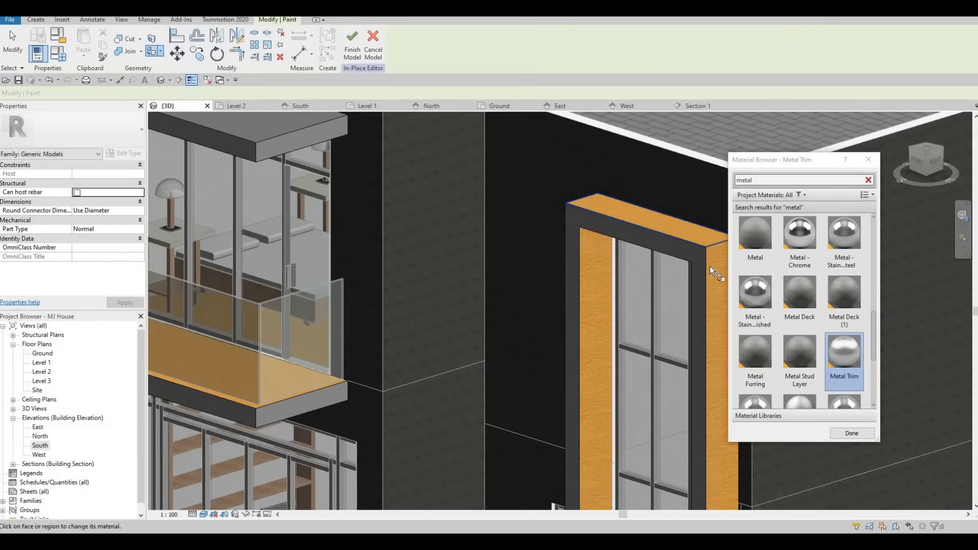
middle_drag(564, 264, 404, 251)
click(554, 255)
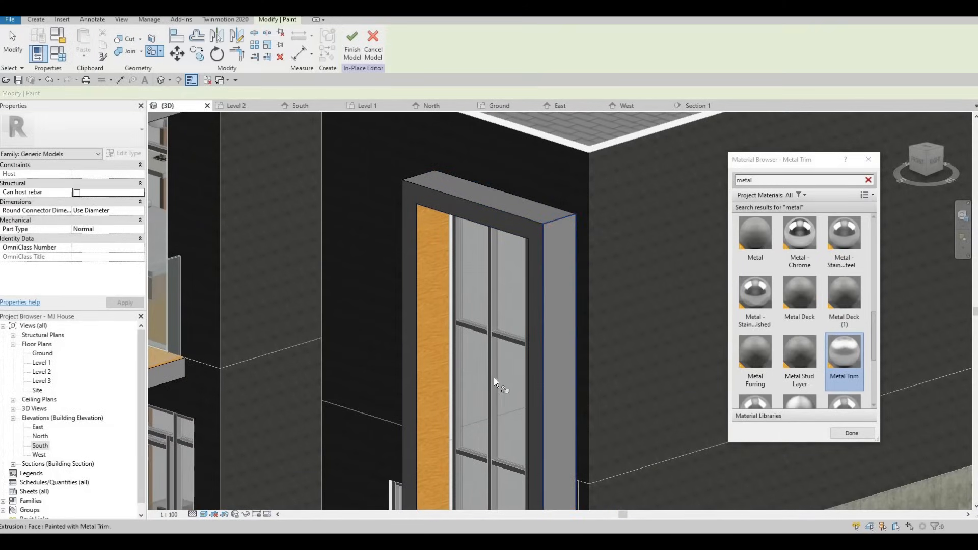
- Paint the remaining inner side faces of the tall window frame with Metal Trim
scroll(493, 378, down, 2)
shift+middle_drag(451, 379, 548, 353)
click(545, 279)
scroll(543, 276, up, 3)
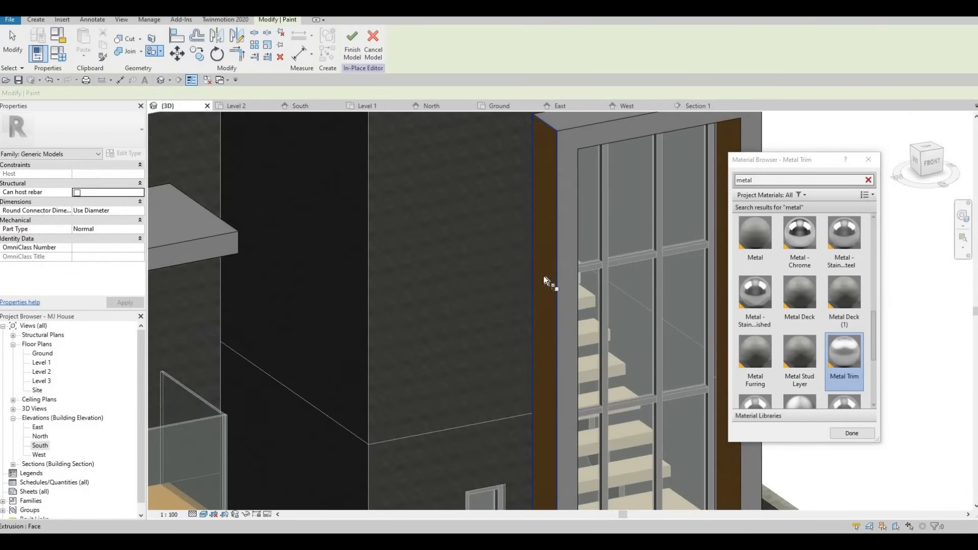
scroll(573, 282, down, 4)
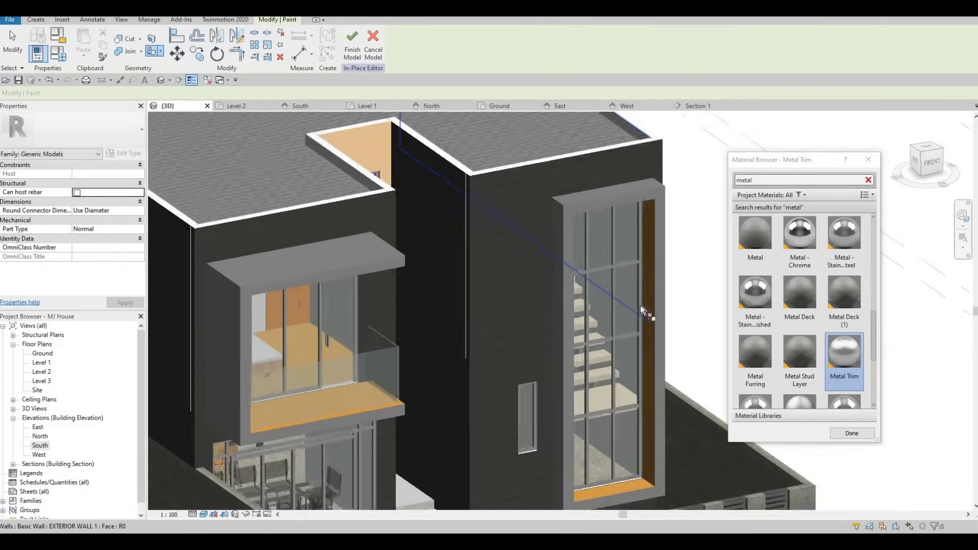
scroll(616, 336, up, 5)
scroll(612, 338, down, 6)
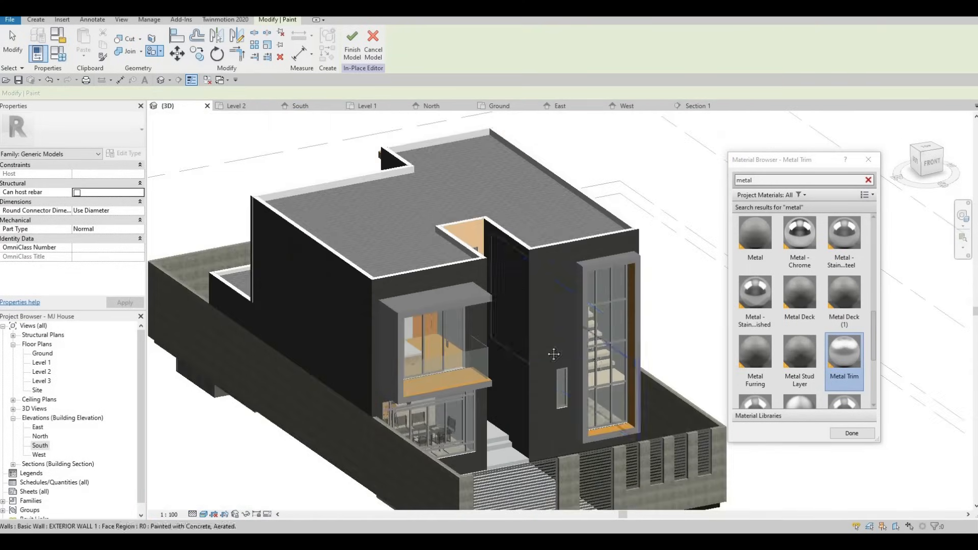
- Paint the rear left balcony frame's front, side and top faces with Metal Trim
mouse_move(612, 338)
shift+middle_down()
mouse_move(506, 338)
mouse_move(419, 378)
mouse_move(245, 197)
mouse_move(305, 224)
mouse_move(343, 260)
shift+middle_up()
scroll(347, 265, up, 3)
click(351, 272)
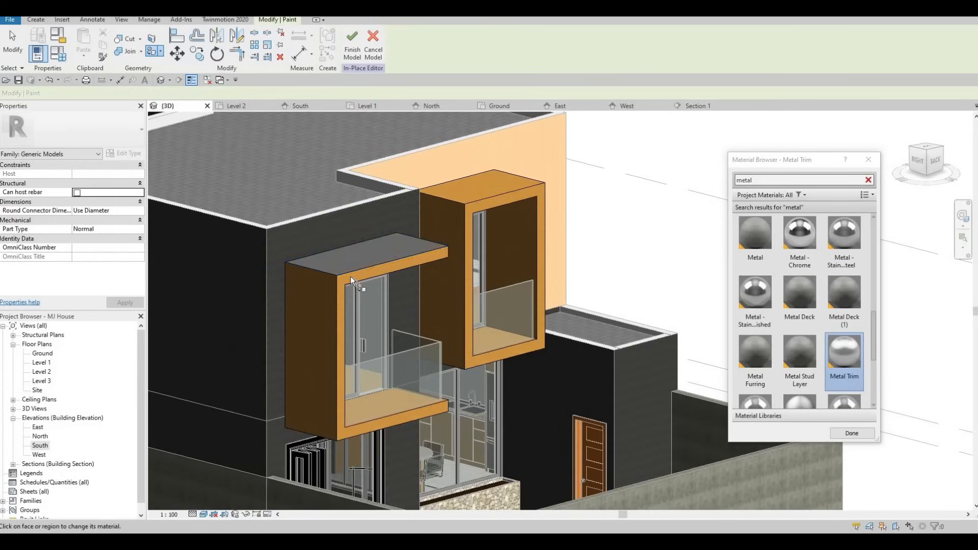
click(350, 276)
click(312, 331)
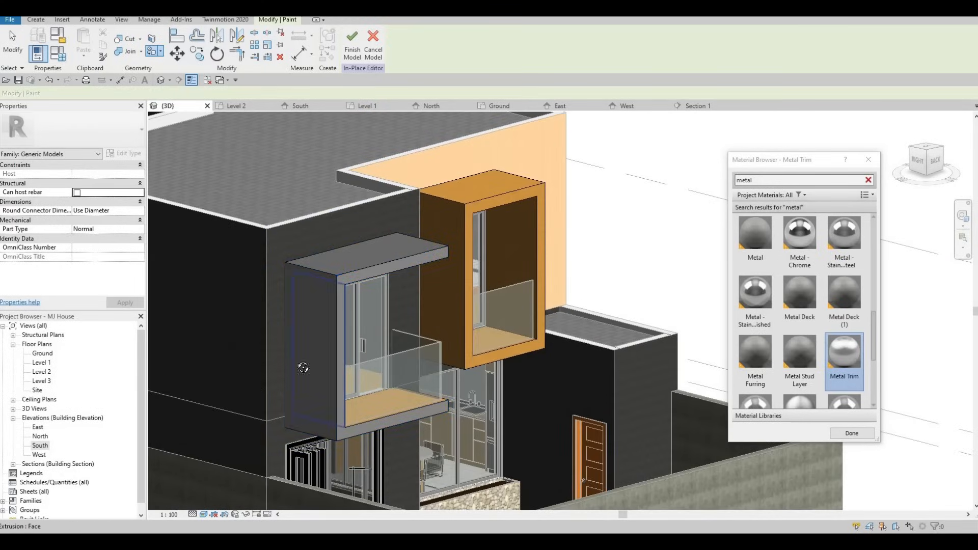
mouse_move(303, 366)
shift+middle_down()
mouse_move(312, 340)
mouse_move(484, 261)
mouse_move(481, 315)
shift+middle_up()
mouse_move(153, 312)
middle_down()
mouse_move(458, 318)
mouse_move(441, 123)
middle_up()
scroll(433, 302, up, 2)
click(433, 308)
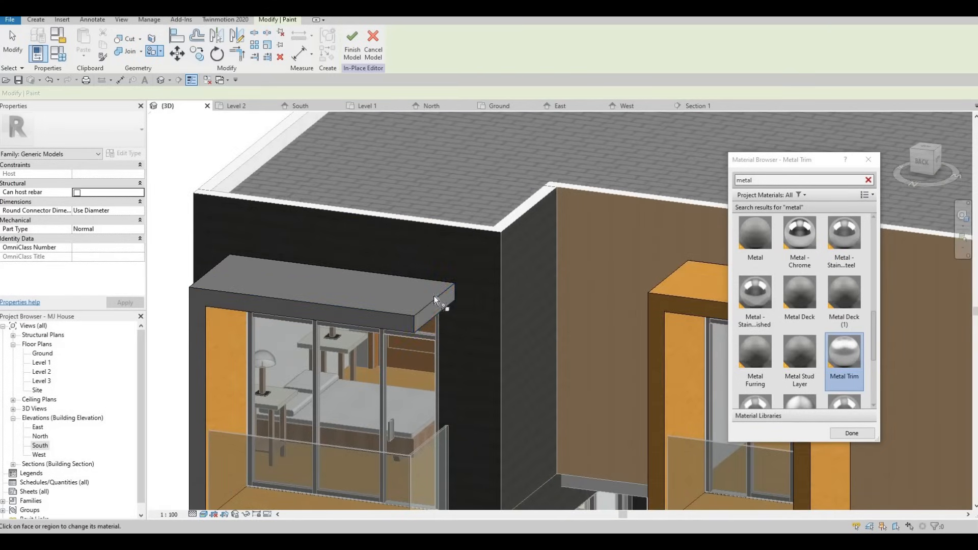
click(435, 315)
- Paint the rear right balcony frame's outer faces with Metal Trim
scroll(424, 254, down, 2)
middle_drag(614, 142, 447, 166)
click(447, 169)
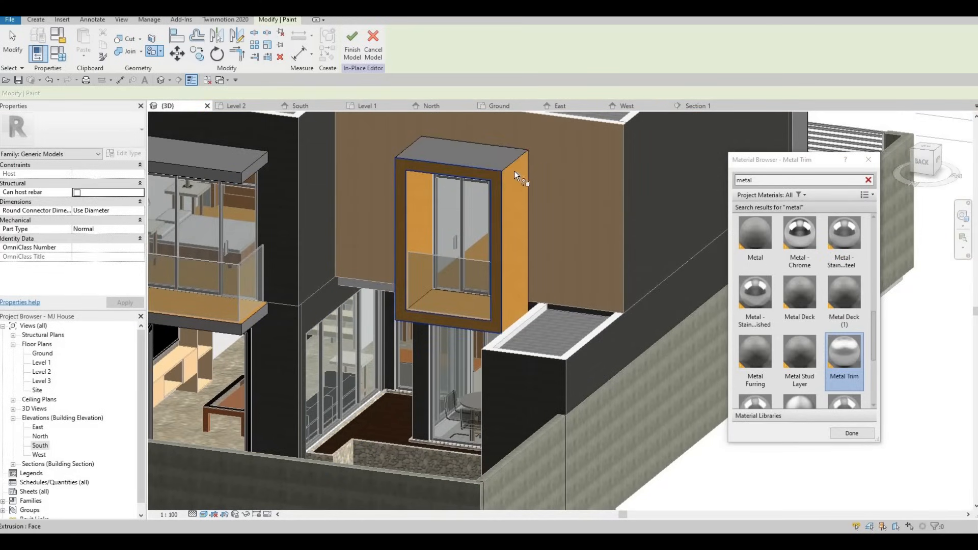
click(511, 273)
scroll(503, 231, down, 2)
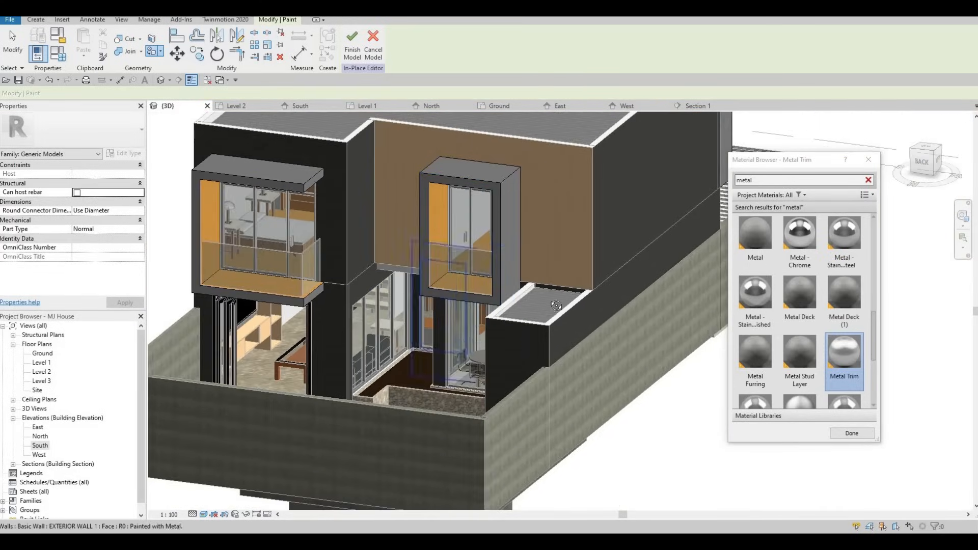
- Paint the underside of the rear right balcony frame with Metal Trim
shift+middle_drag(154, 333, 540, 255)
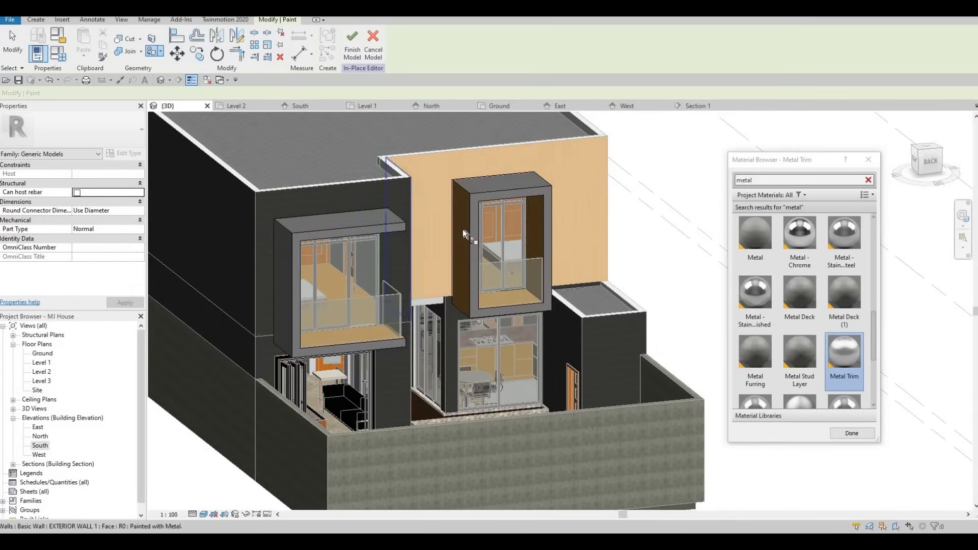
click(462, 229)
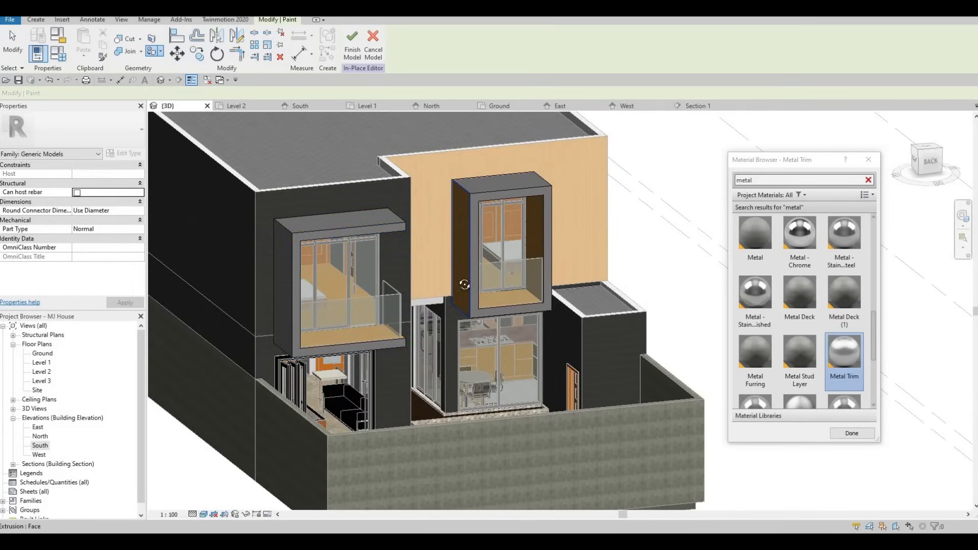
mouse_move(464, 197)
shift+middle_down()
mouse_move(482, 248)
mouse_move(474, 174)
shift+middle_up()
middle_drag(466, 163, 483, 389)
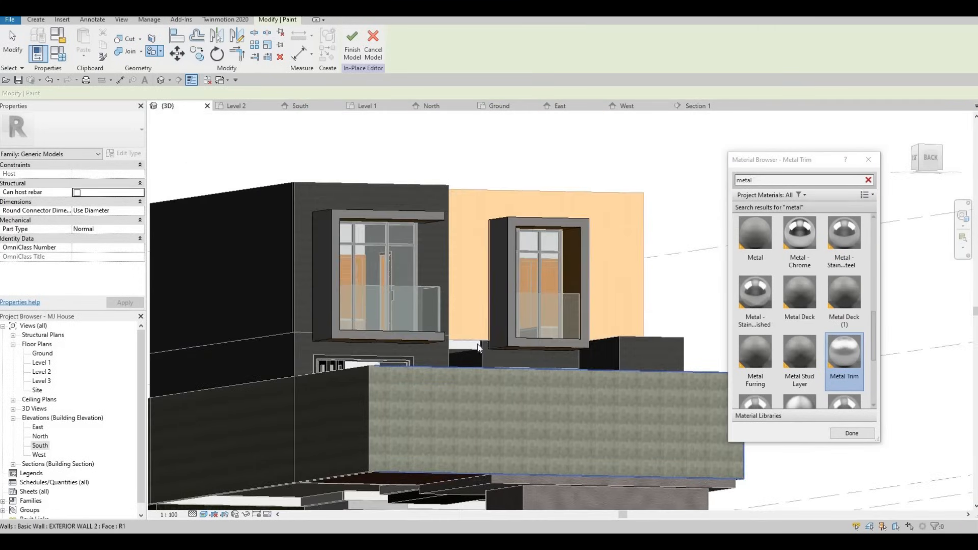
shift+middle_drag(428, 352, 343, 276)
scroll(327, 301, up, 4)
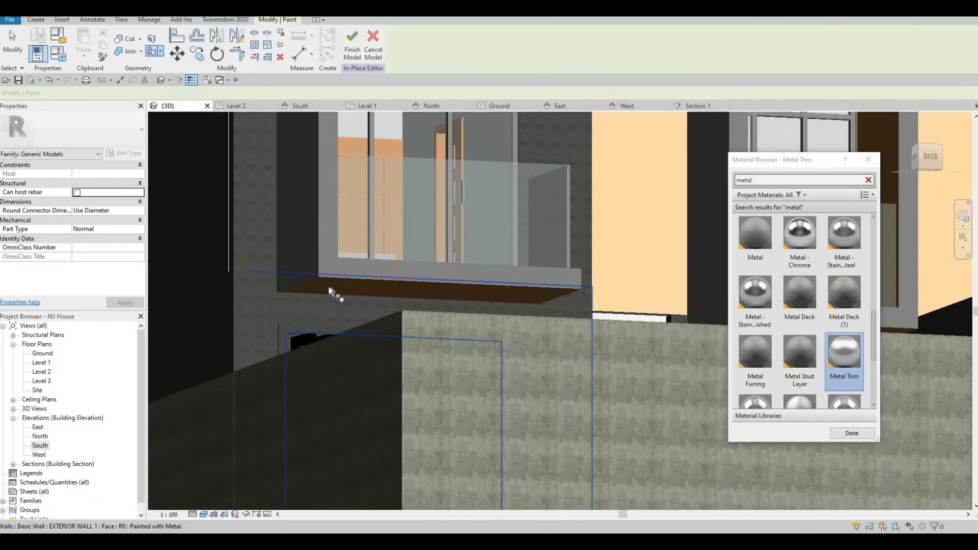
click(370, 299)
shift+middle_drag(370, 299, 351, 324)
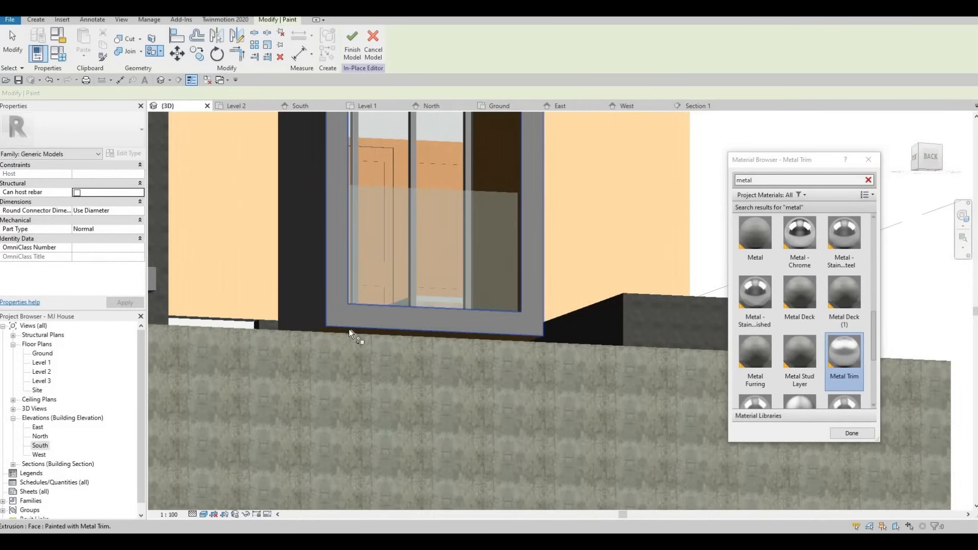
key(Tab)
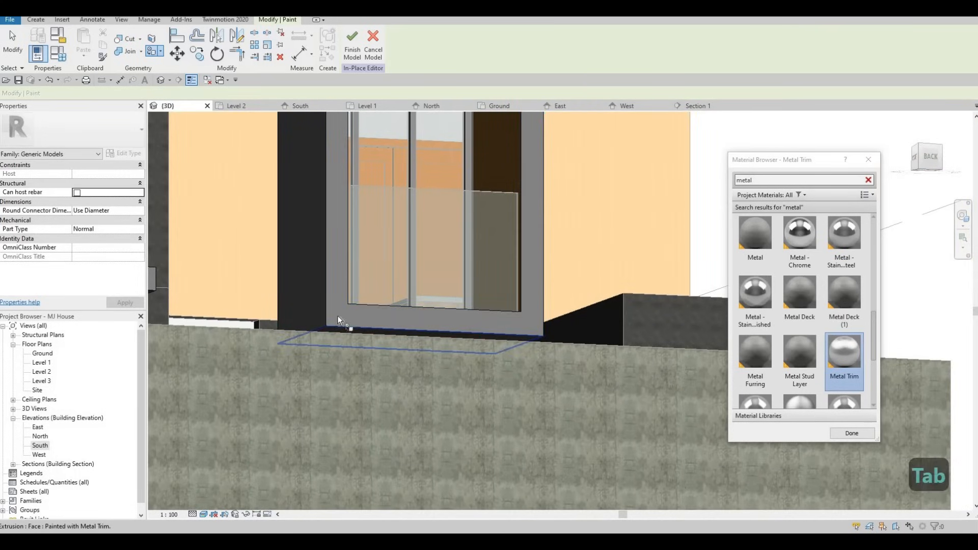
- Inspect the front frames' undersides for faces still left unpainted
scroll(338, 316, down, 3)
shift+middle_drag(575, 387, 339, 351)
scroll(344, 353, up, 6)
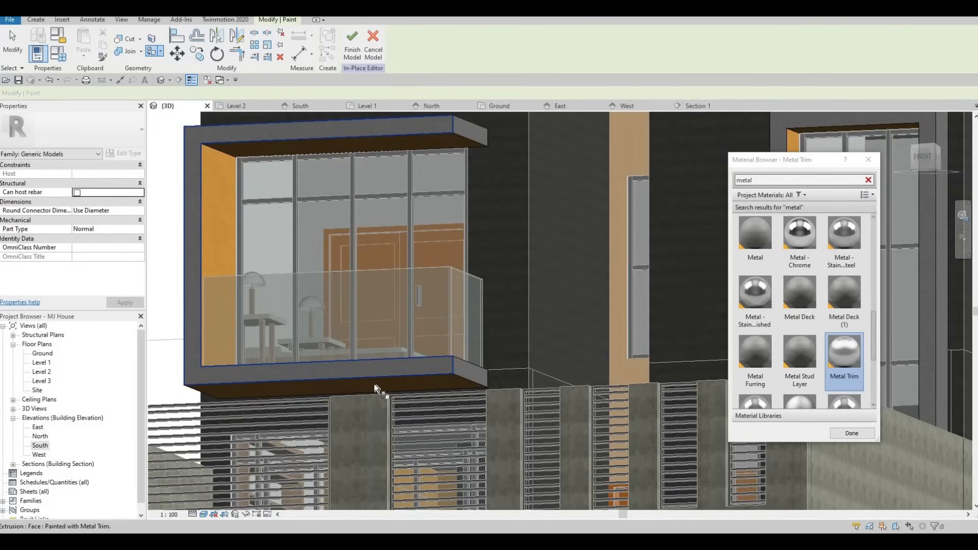
shift+middle_drag(187, 218, 579, 349)
middle_drag(153, 359, 483, 335)
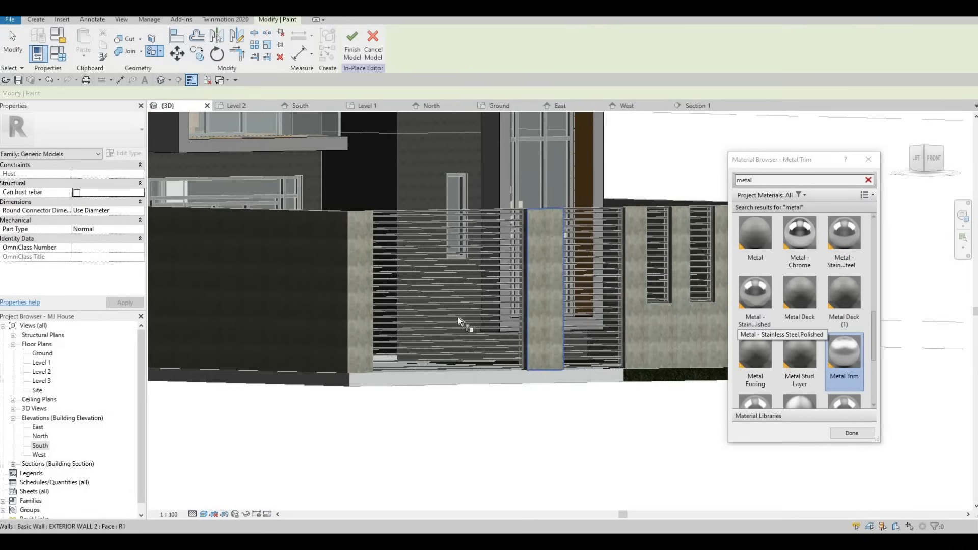
scroll(457, 316, up, 3)
key(Tab)
key(Tab)
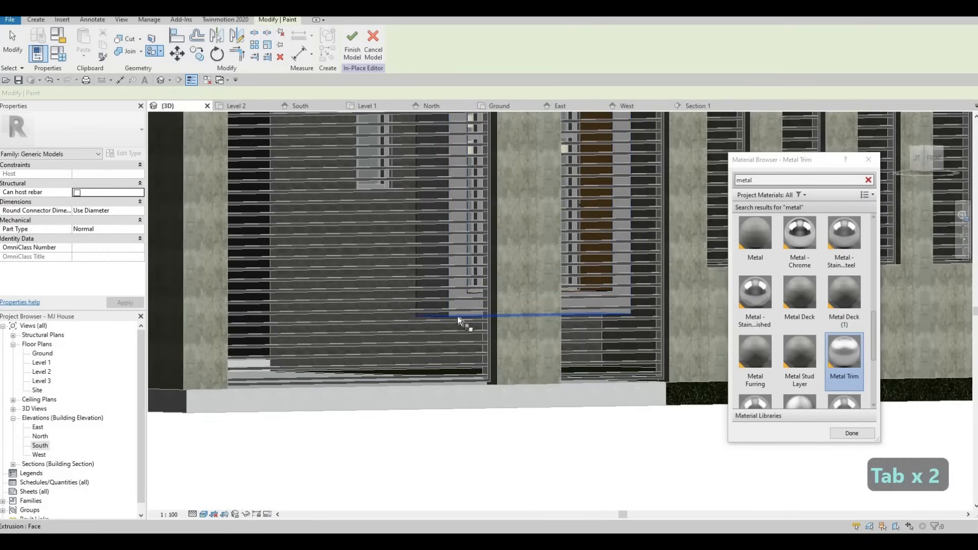
key(Tab)
key(Tab)
scroll(469, 268, down, 4)
middle_drag(535, 306, 531, 395)
scroll(540, 352, down, 1)
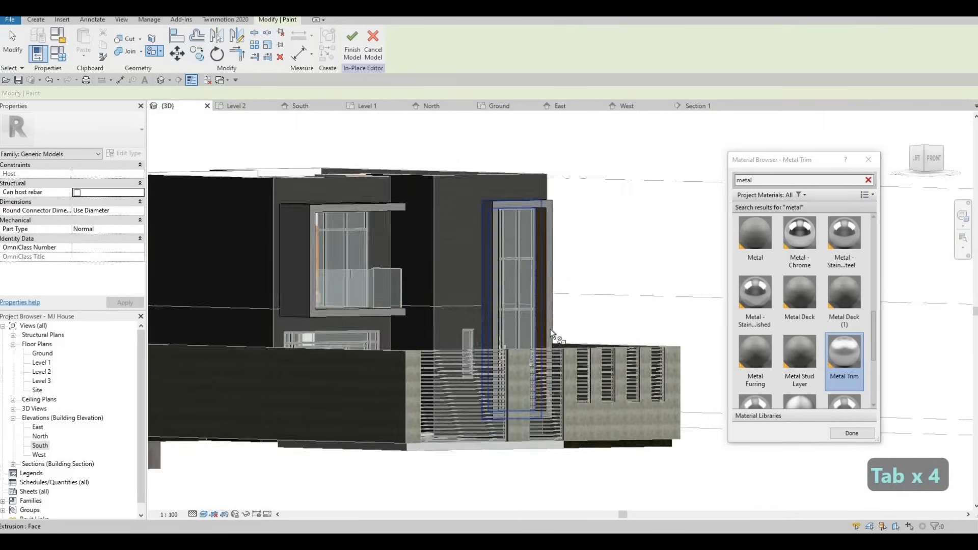
shift+middle_drag(550, 328, 750, 305)
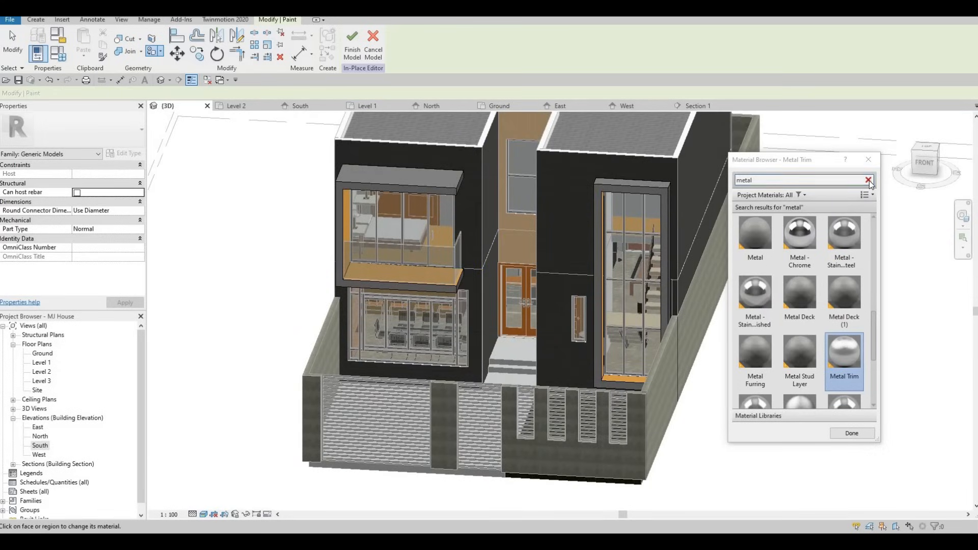
- Clear the material search, pick Concrete Masonry Units, and paint the balcony frames' floor faces with it
scroll(794, 330, down, 3)
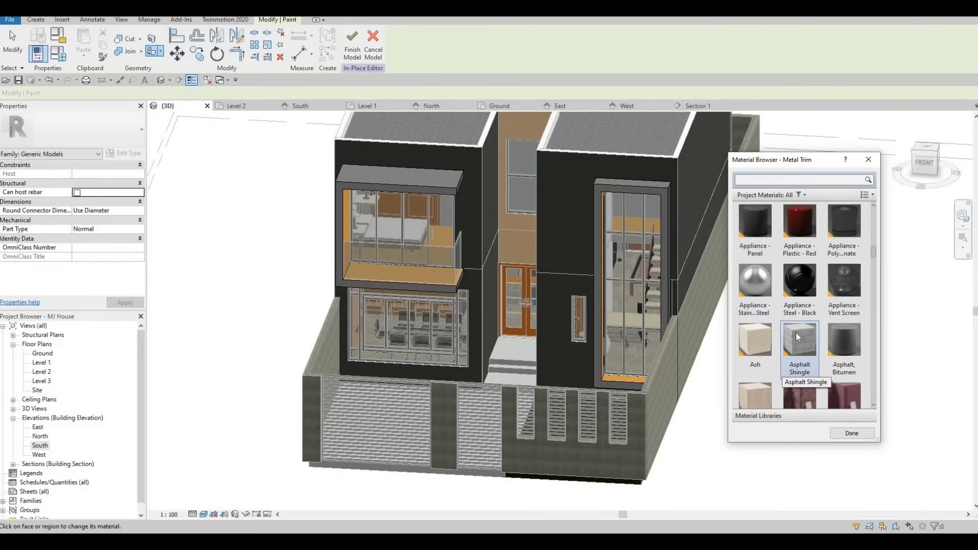
scroll(798, 341, down, 3)
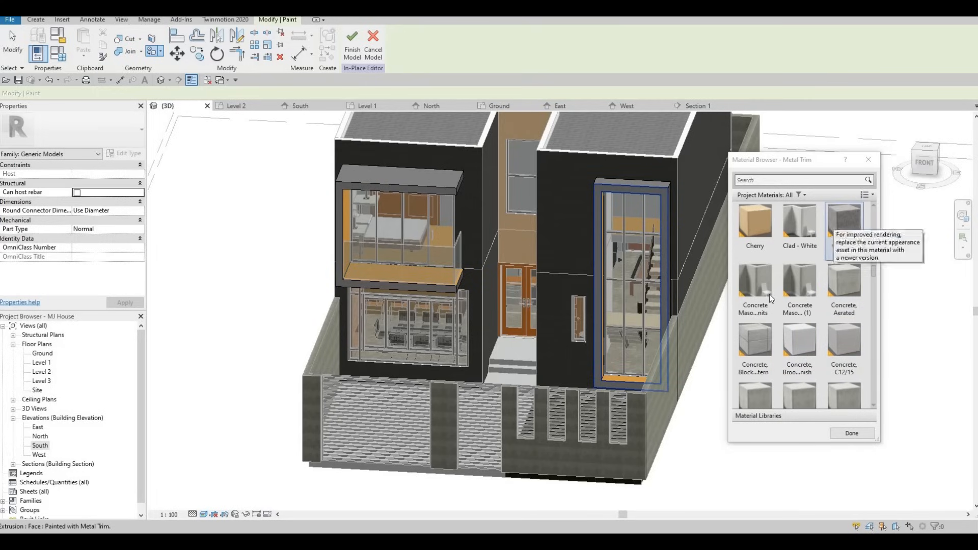
click(755, 281)
click(396, 273)
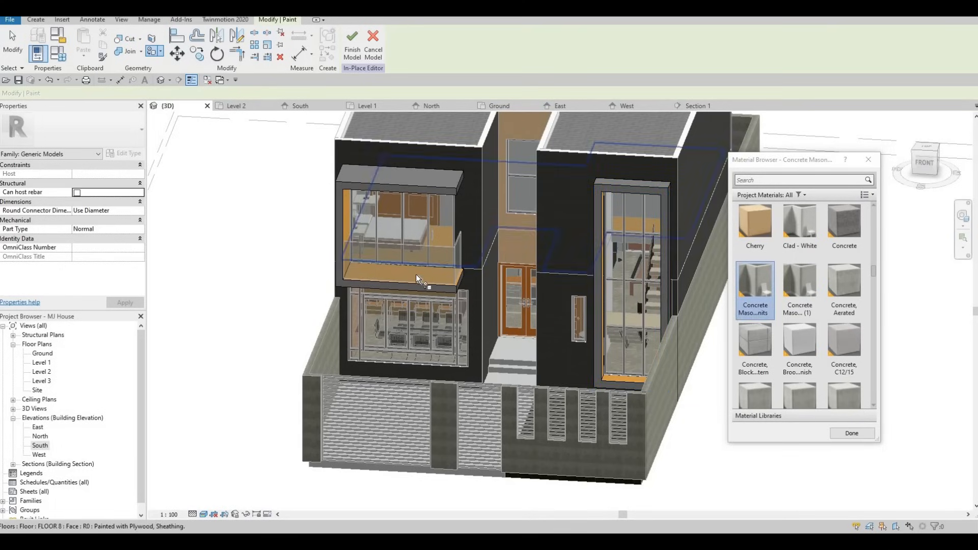
scroll(415, 274, up, 2)
shift+middle_drag(310, 294, 344, 299)
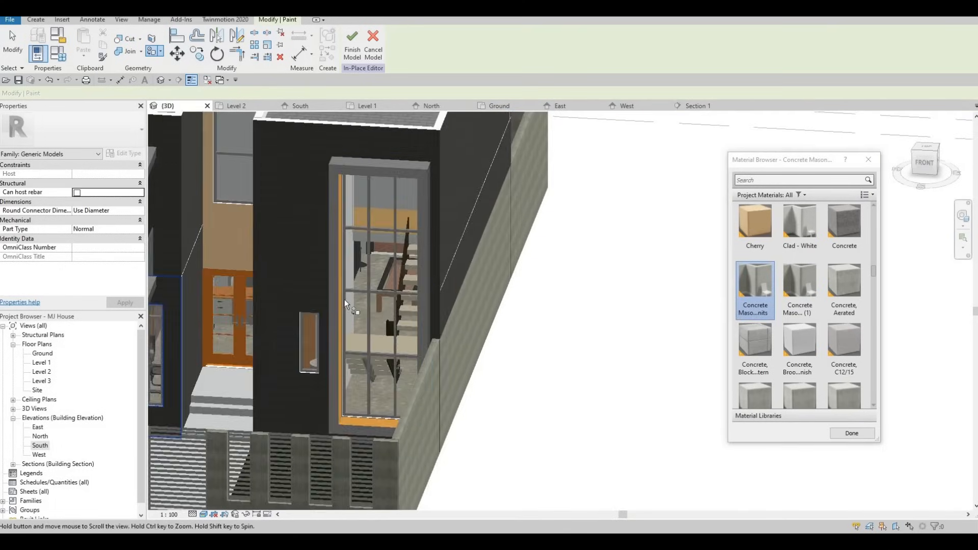
shift+middle_drag(484, 347, 542, 348)
click(541, 347)
scroll(542, 347, up, 2)
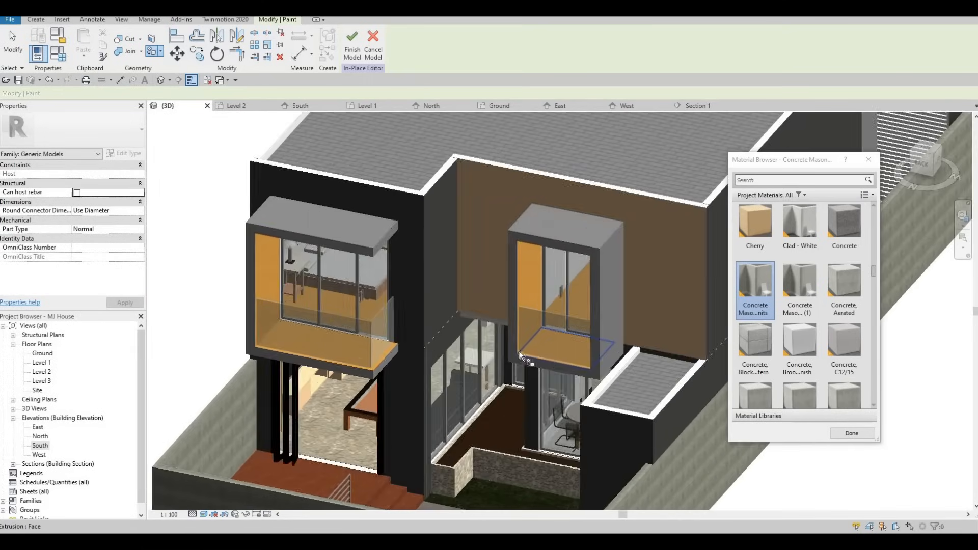
click(364, 329)
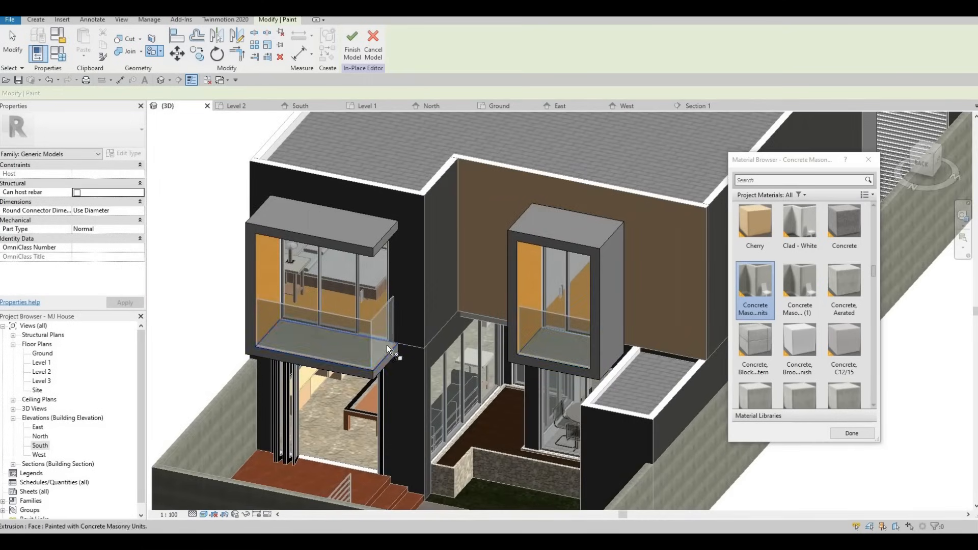
- Finish the in-place model to save the painted frame
scroll(364, 330, down, 3)
mouse_move(351, 342)
shift+middle_down()
mouse_move(290, 355)
mouse_move(428, 328)
mouse_move(396, 407)
mouse_move(572, 370)
mouse_move(387, 336)
mouse_move(360, 313)
mouse_move(399, 324)
mouse_move(385, 326)
mouse_move(475, 332)
mouse_move(455, 365)
mouse_move(396, 350)
mouse_move(375, 326)
shift+middle_up()
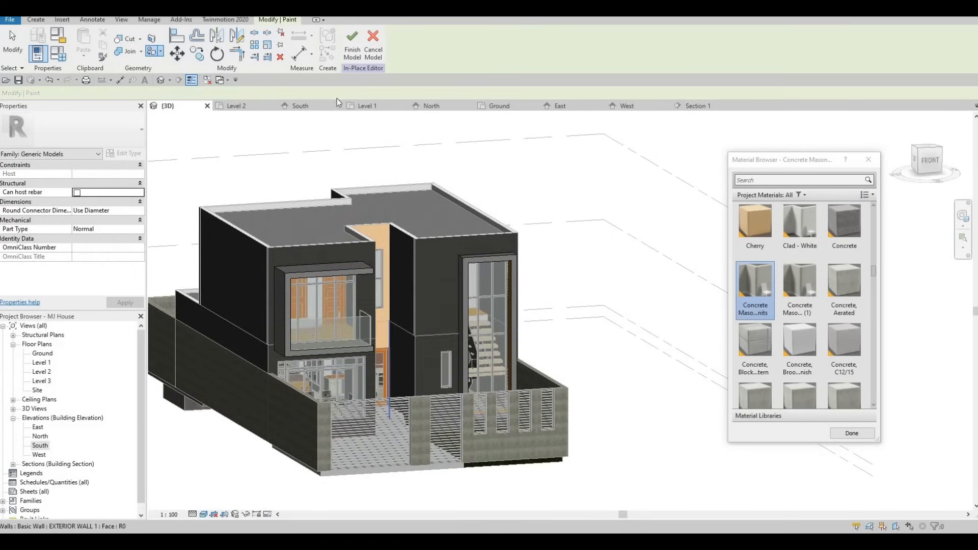
click(355, 44)
shift+middle_drag(379, 254, 536, 315)
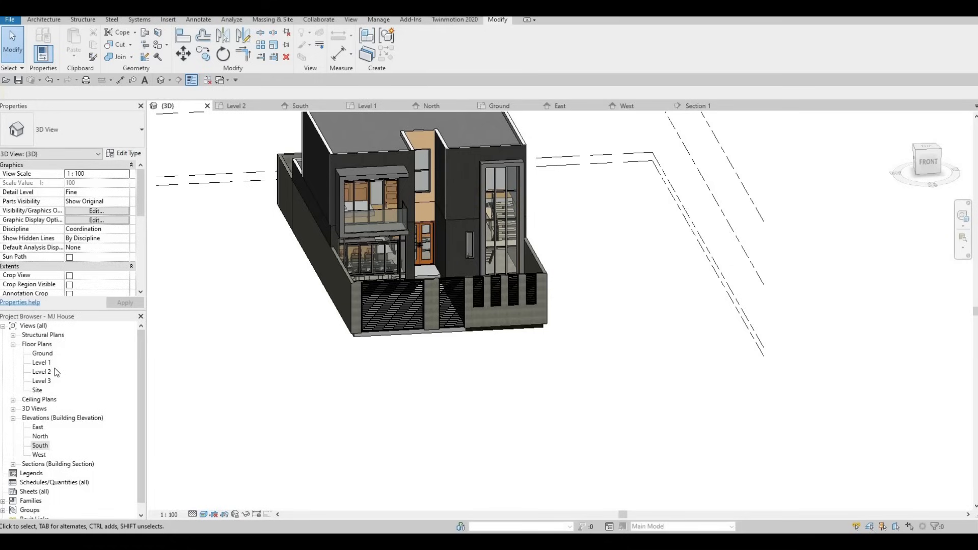
- Open the Ground floor plan and select the front floor slab
double_click(44, 353)
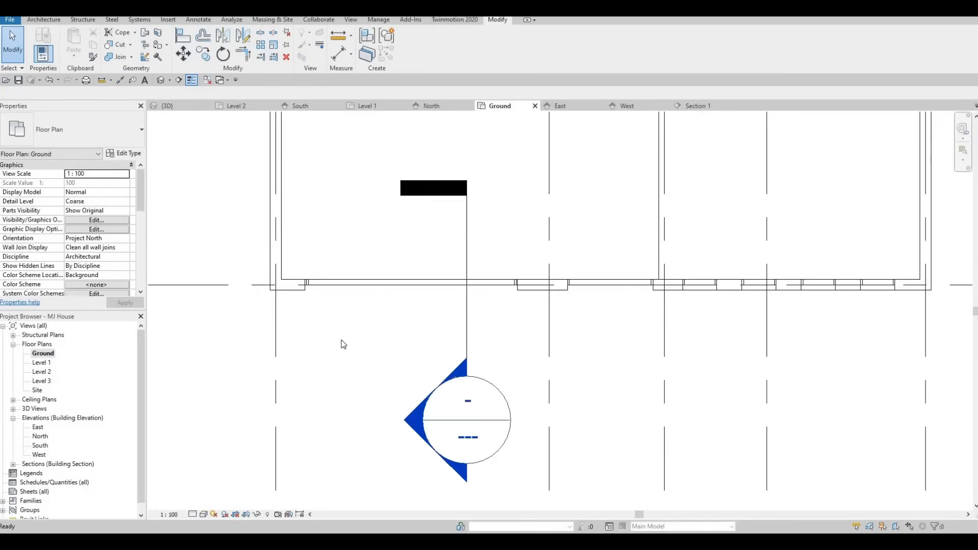
click(465, 306)
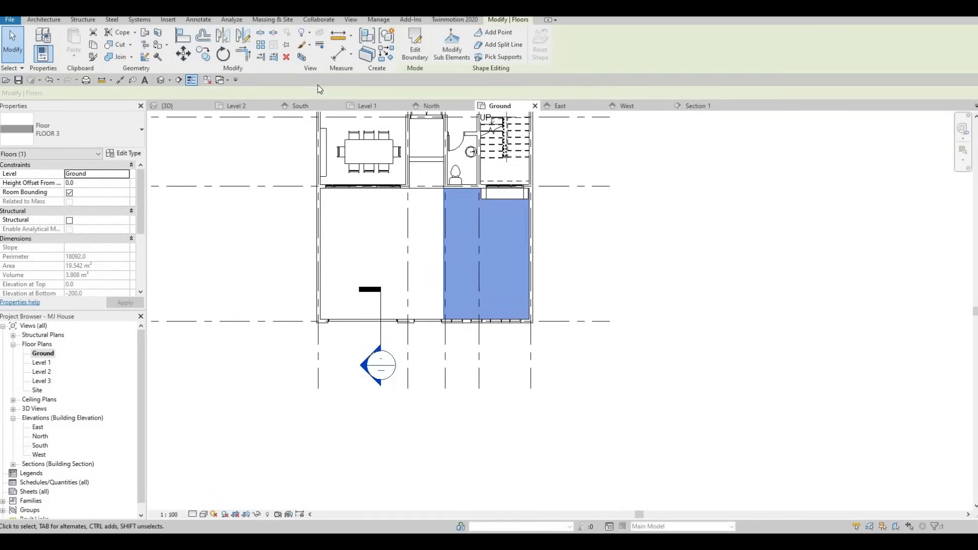
- Enter boundary editing for the selected floor slab
key(s)
scroll(321, 138, down, 3)
middle_drag(415, 135, 355, 255)
scroll(355, 255, down, 1)
middle_drag(368, 137, 471, 165)
middle_drag(478, 124, 469, 173)
scroll(470, 173, down, 2)
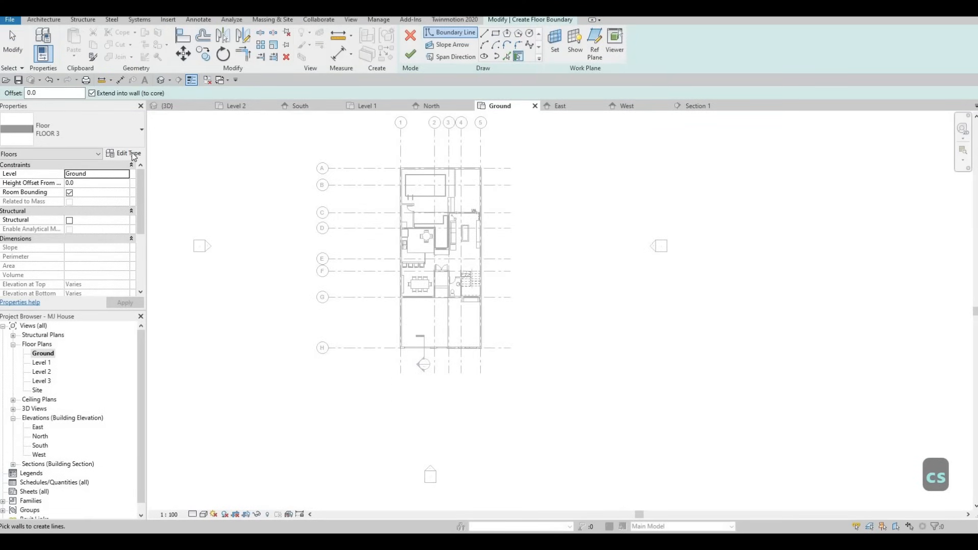
click(130, 153)
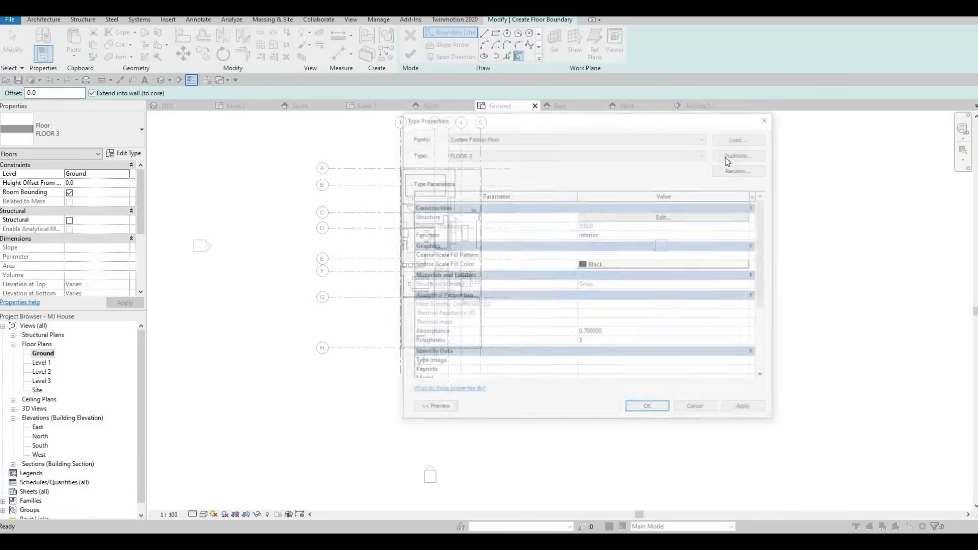
click(685, 218)
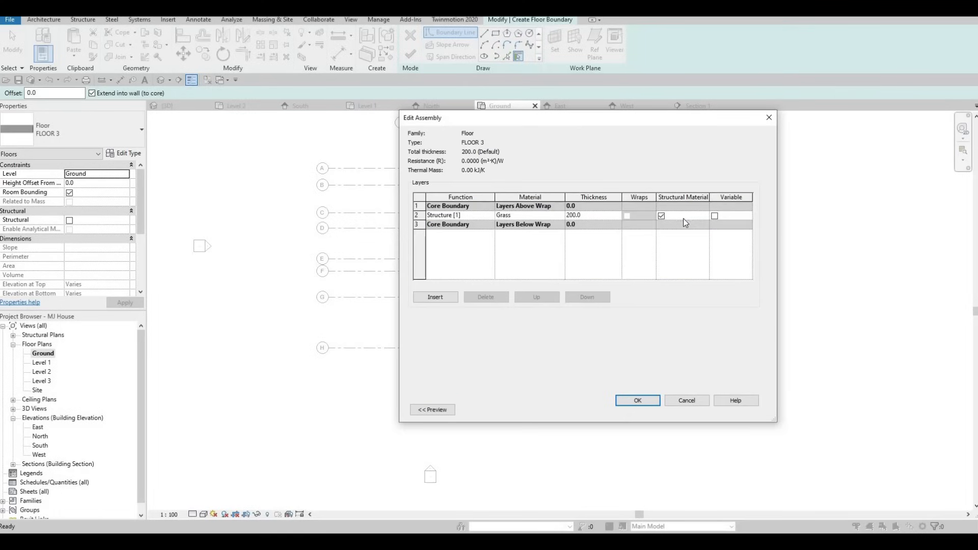
key(Escape)
key(Escape)
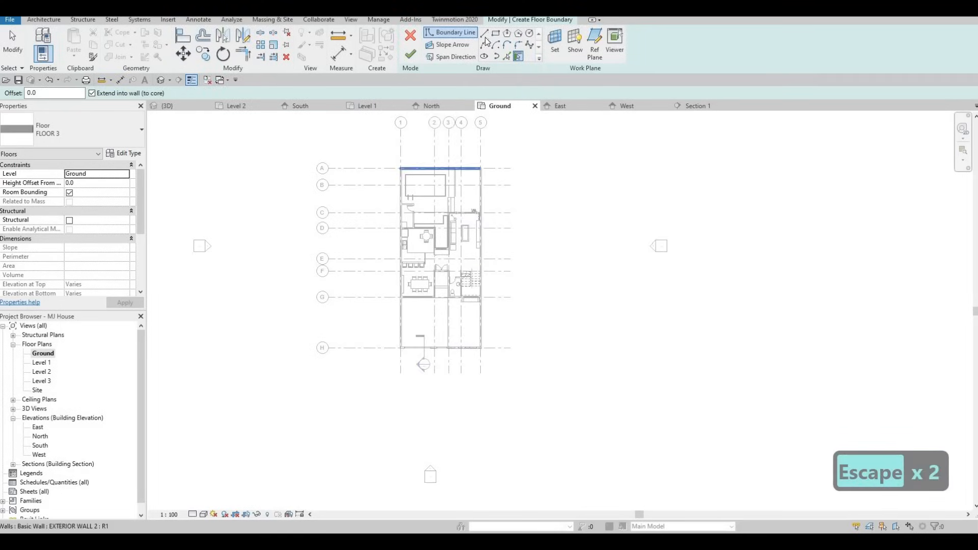
- Sketch a rectangular boundary to the right of the house, about 12910 by 19770 mm
scroll(481, 353, up, 5)
click(472, 360)
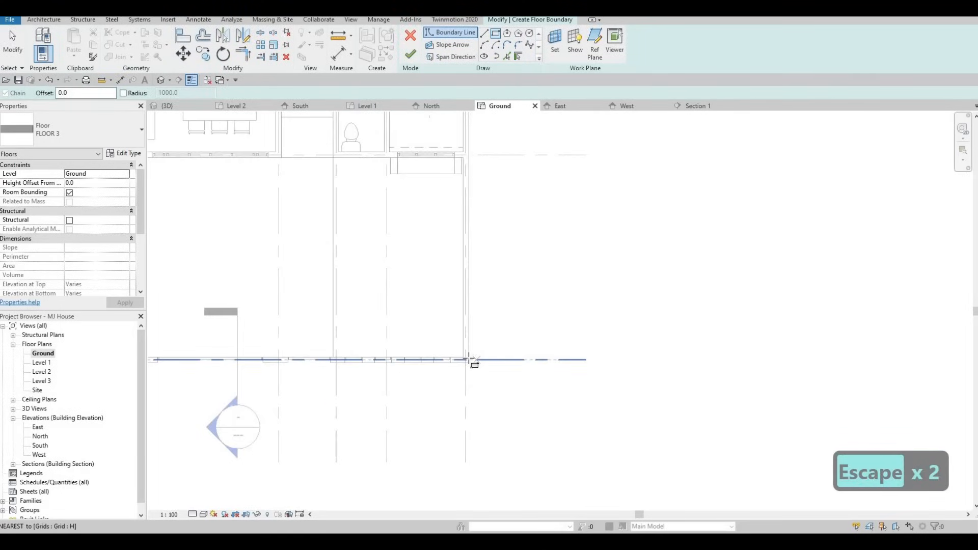
scroll(511, 262, down, 3)
scroll(530, 218, down, 3)
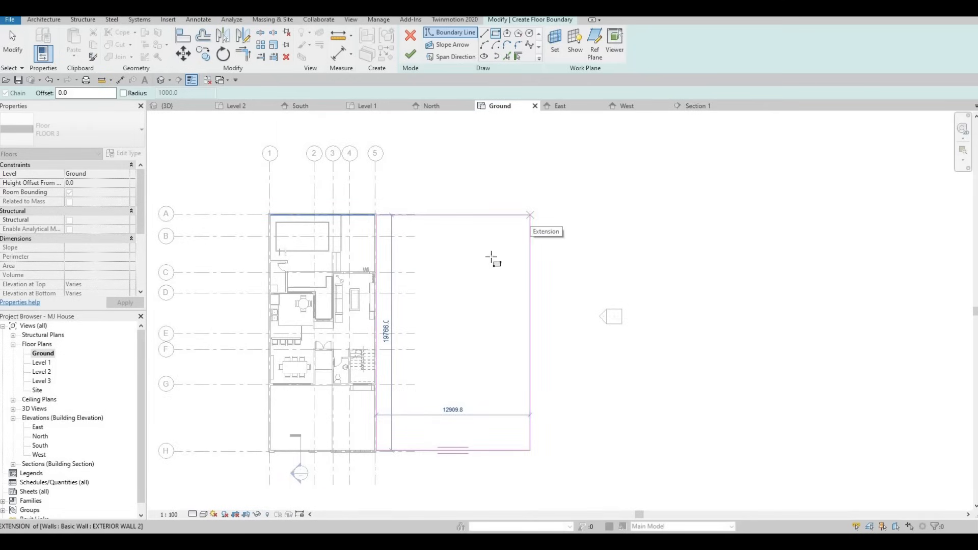
click(491, 259)
key(Escape)
scroll(383, 424, up, 2)
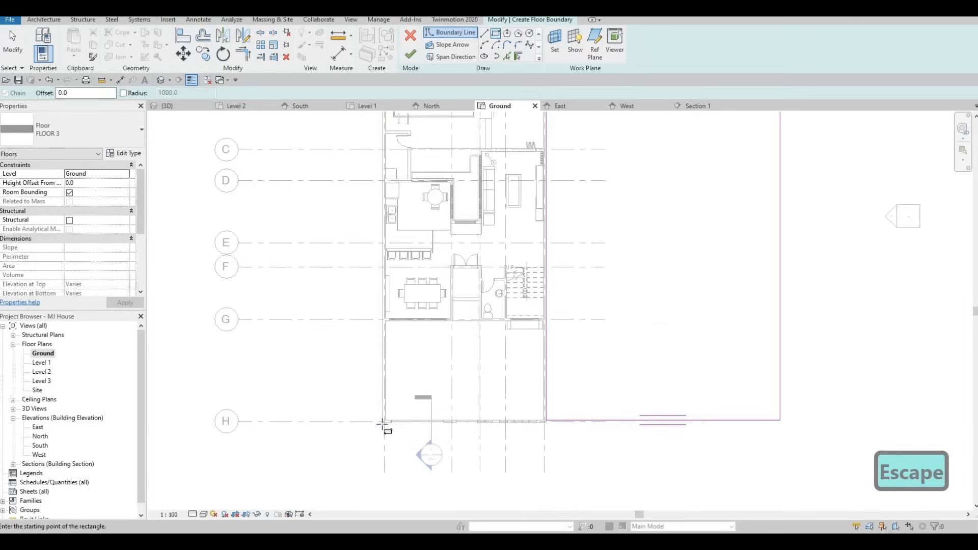
scroll(382, 424, up, 2)
click(383, 423)
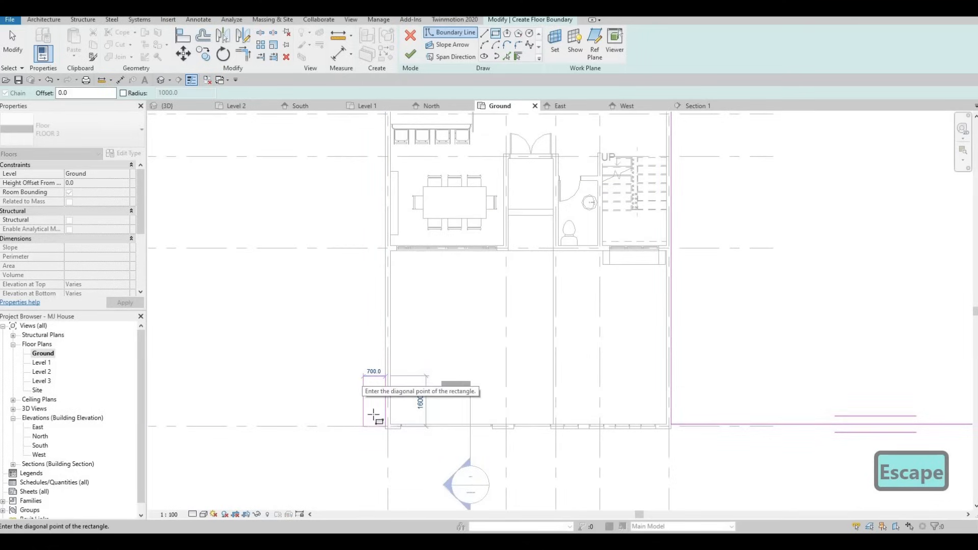
scroll(389, 432, up, 2)
key(Escape)
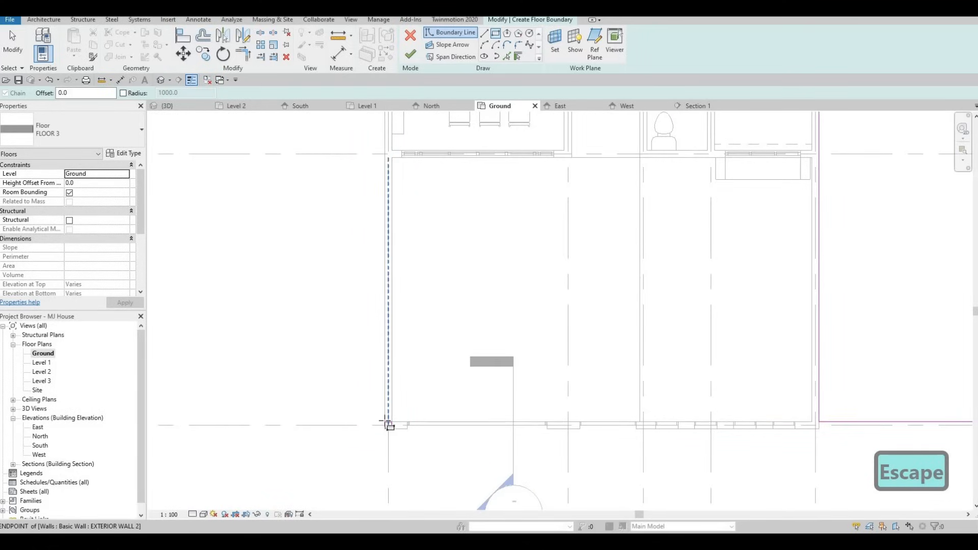
- Sketch a second rectangular boundary to the left of the house, from grid H up past grid A
click(387, 422)
scroll(285, 239, down, 3)
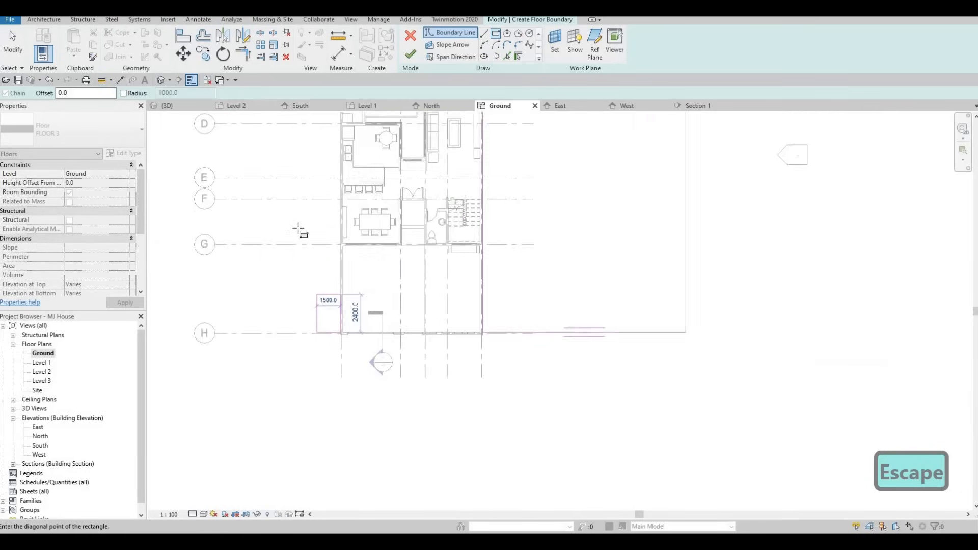
scroll(299, 231, down, 3)
click(245, 184)
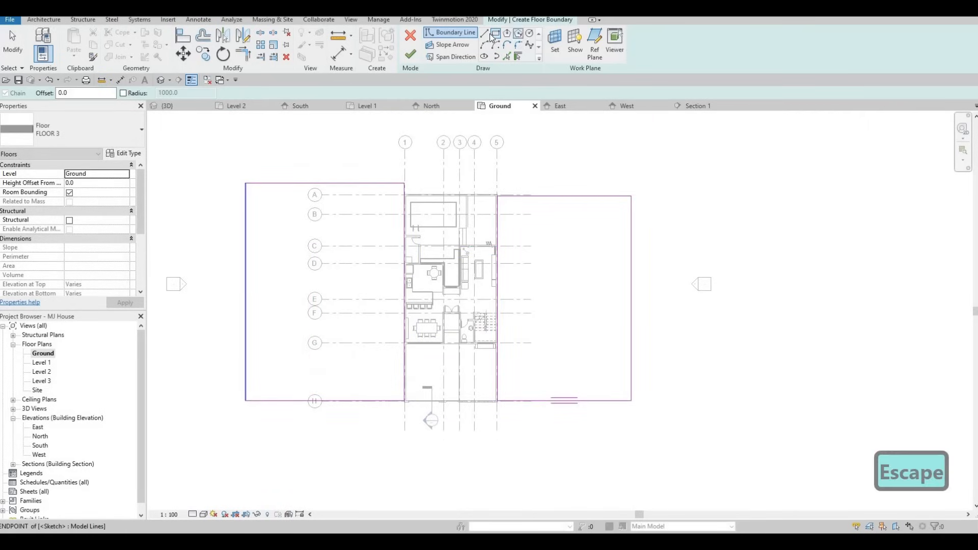
- Sketch a rectangular boundary about 41000 by 11000 mm above the house plan
click(484, 33)
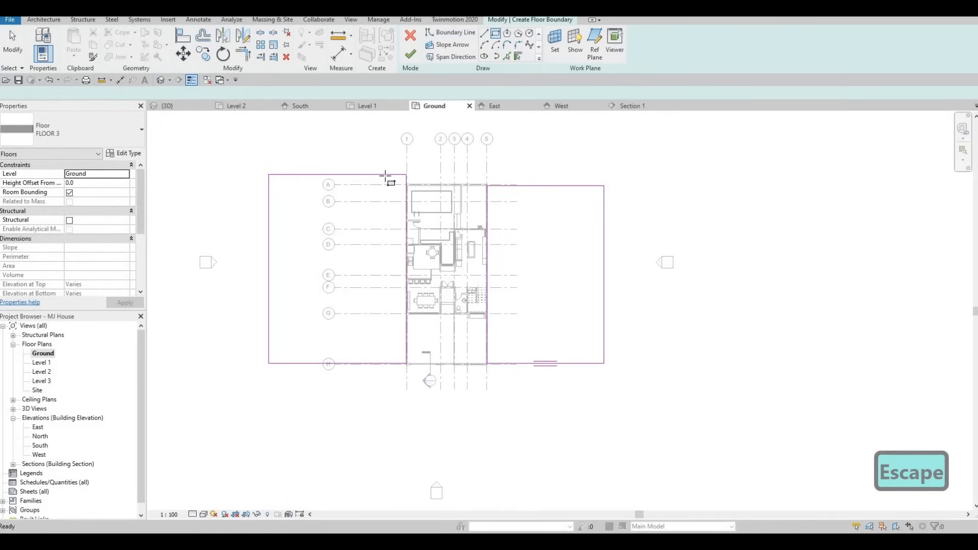
scroll(385, 175, down, 2)
middle_drag(326, 163, 333, 266)
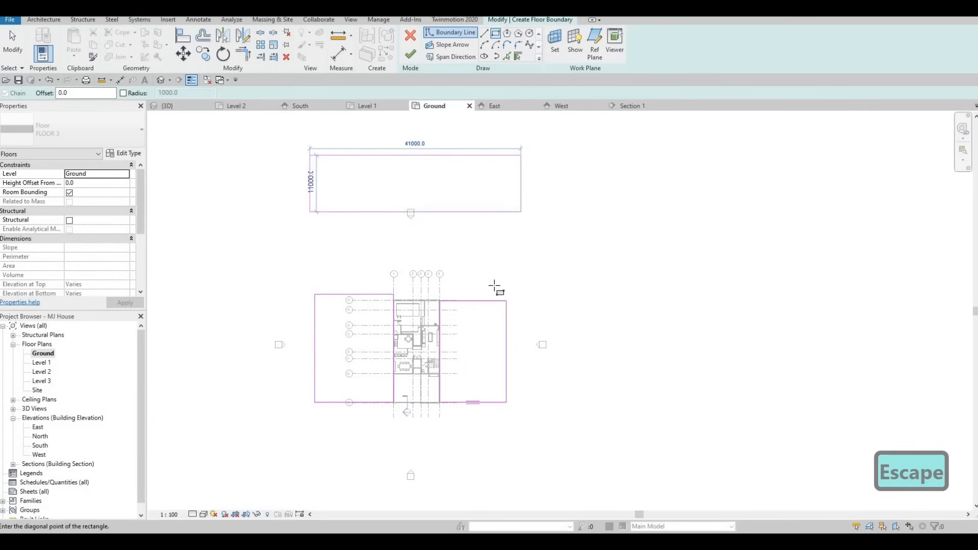
scroll(505, 306, up, 2)
key(Escape)
key(Escape)
middle_drag(500, 310, 518, 293)
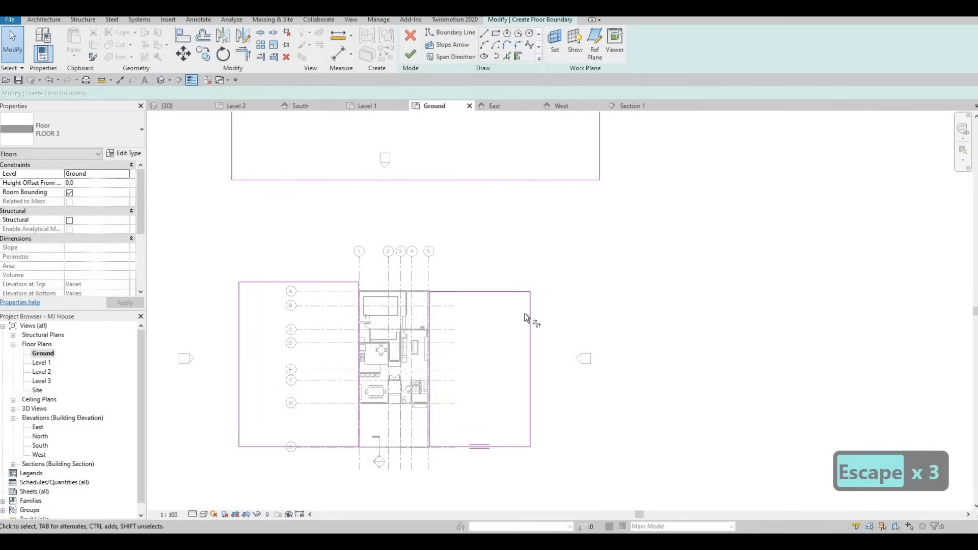
key(t)
key(r)
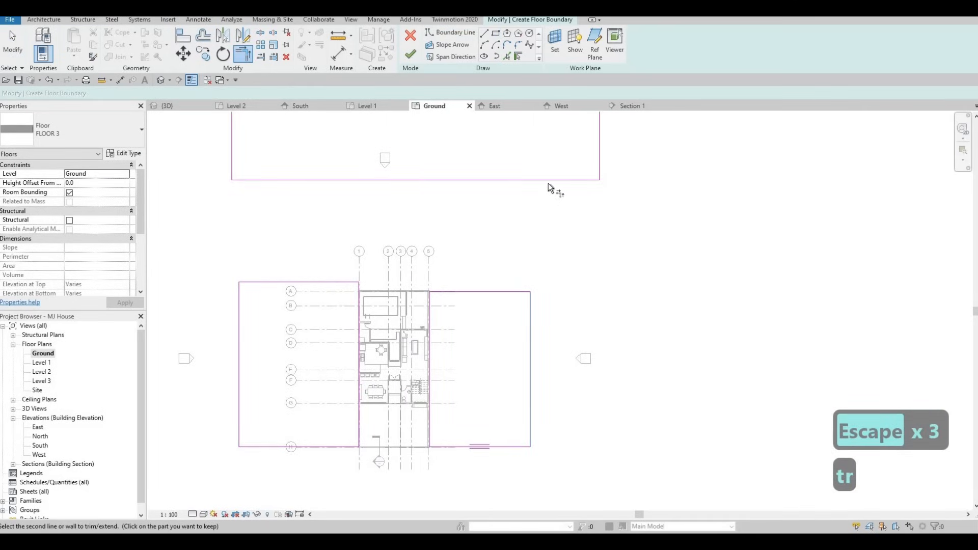
click(539, 194)
key(ctrl+z)
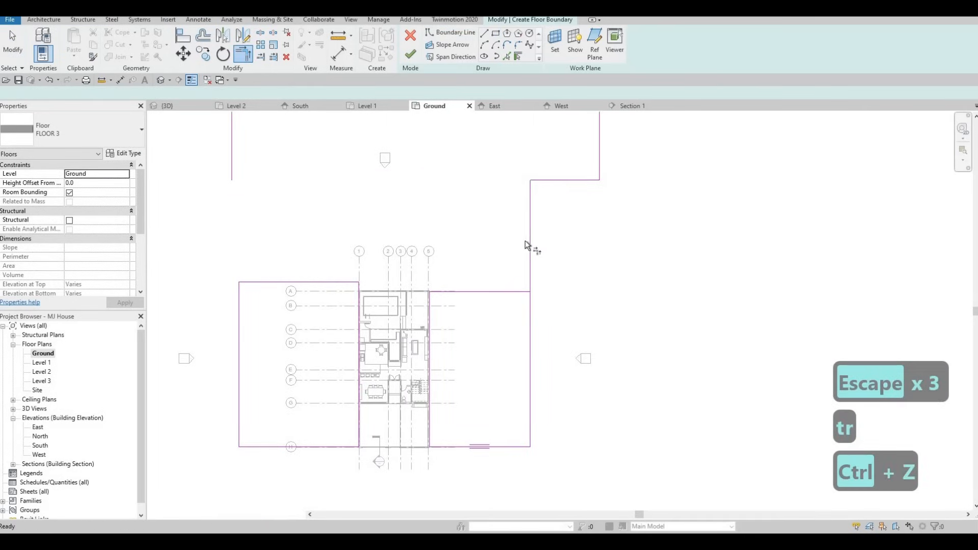
middle_drag(543, 289, 570, 313)
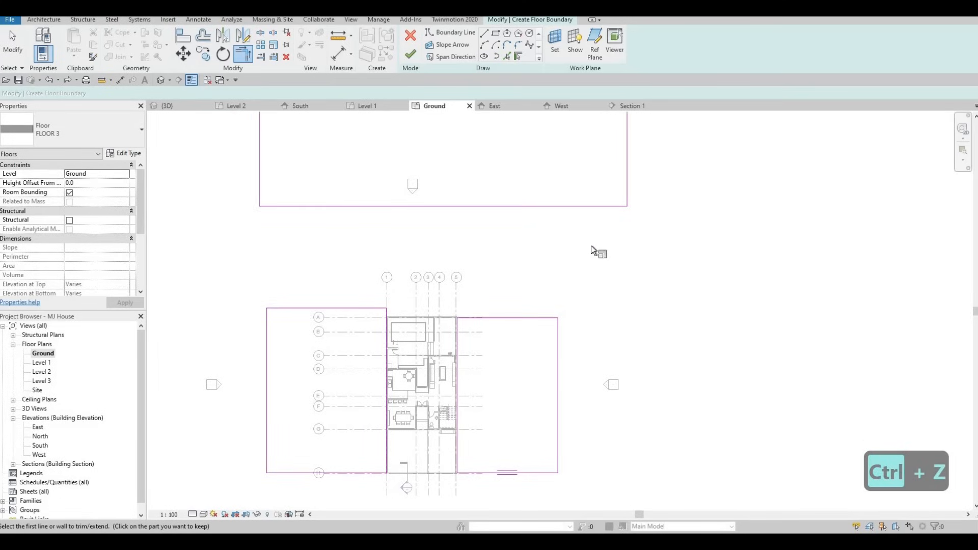
key(r)
key(e)
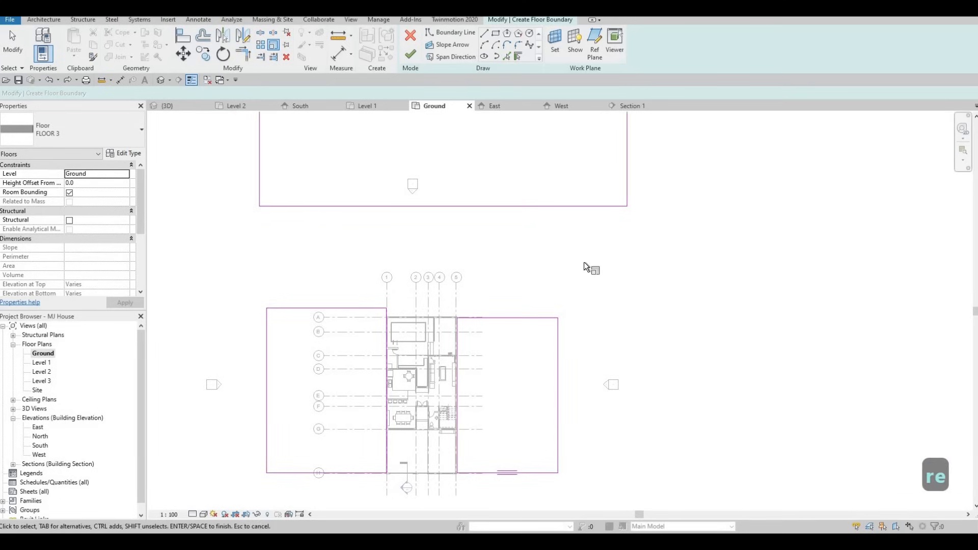
key(Escape)
key(Escape)
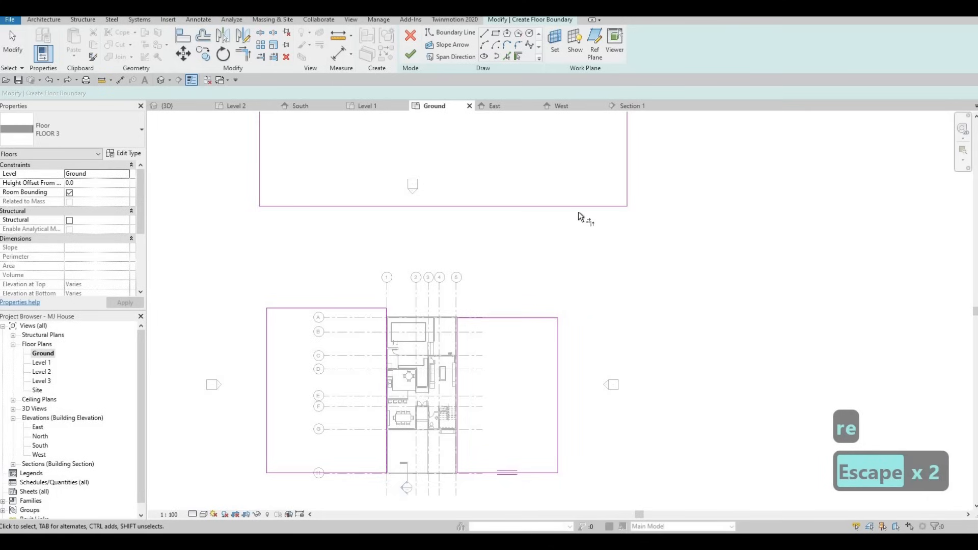
- Trim the top rectangle's right edge so it joins the right rectangle's right edge
key(t)
key(r)
click(579, 208)
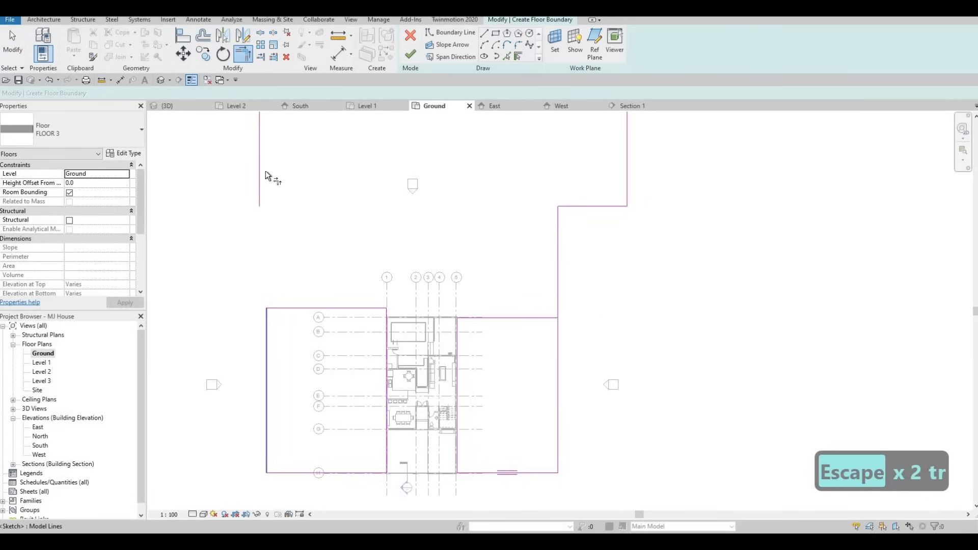
key(Escape)
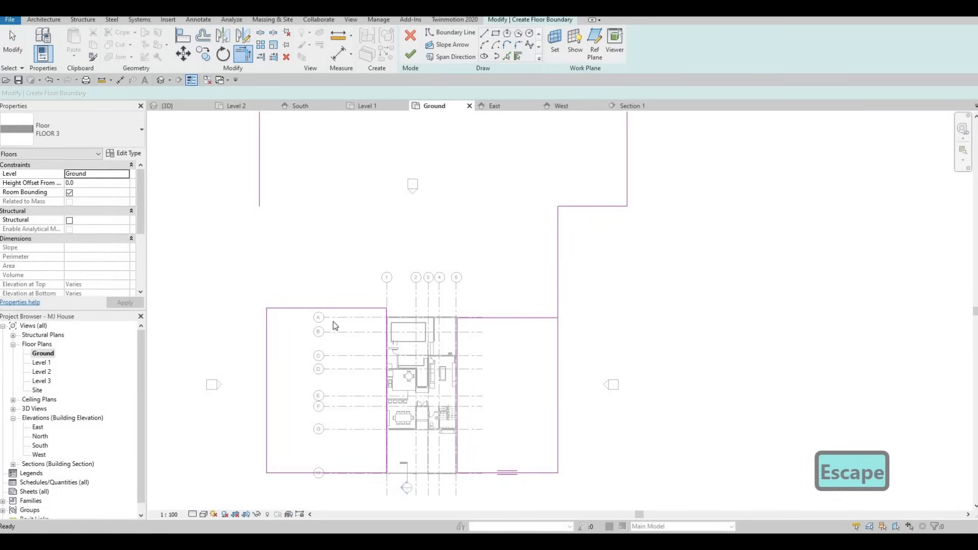
- Delete the top edges of the right and left side rectangles
key(Escape)
scroll(288, 317, down, 1)
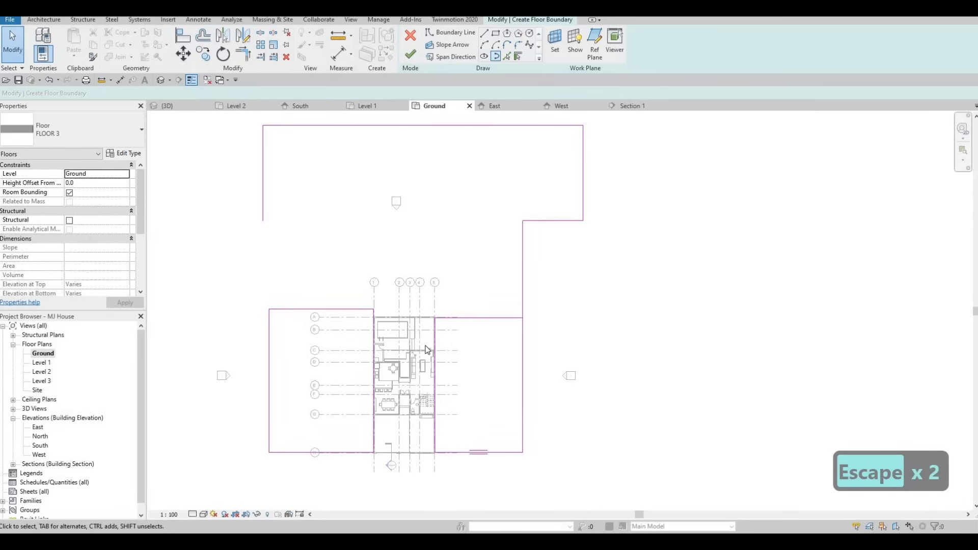
scroll(408, 296, up, 6)
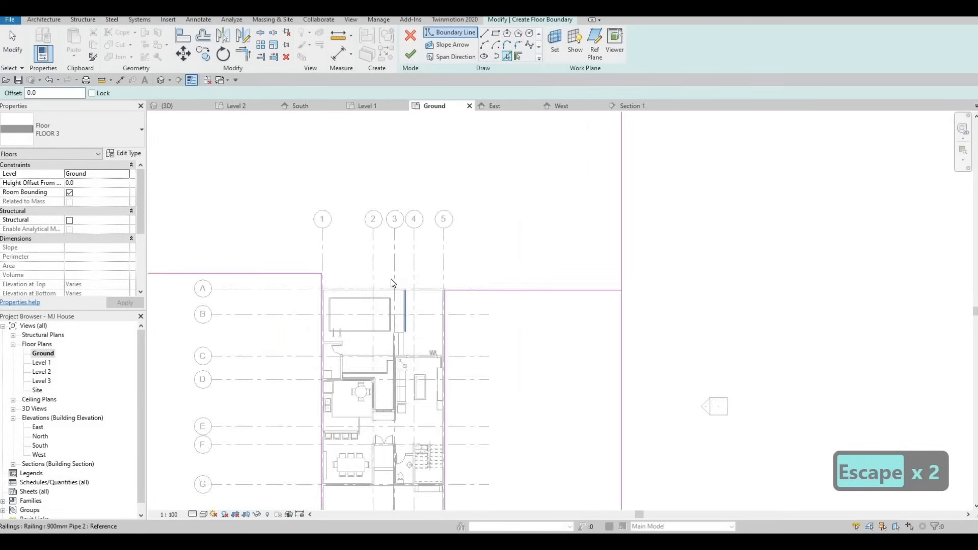
click(573, 285)
key(Escape)
key(Escape)
key(Delete)
scroll(573, 289, down, 1)
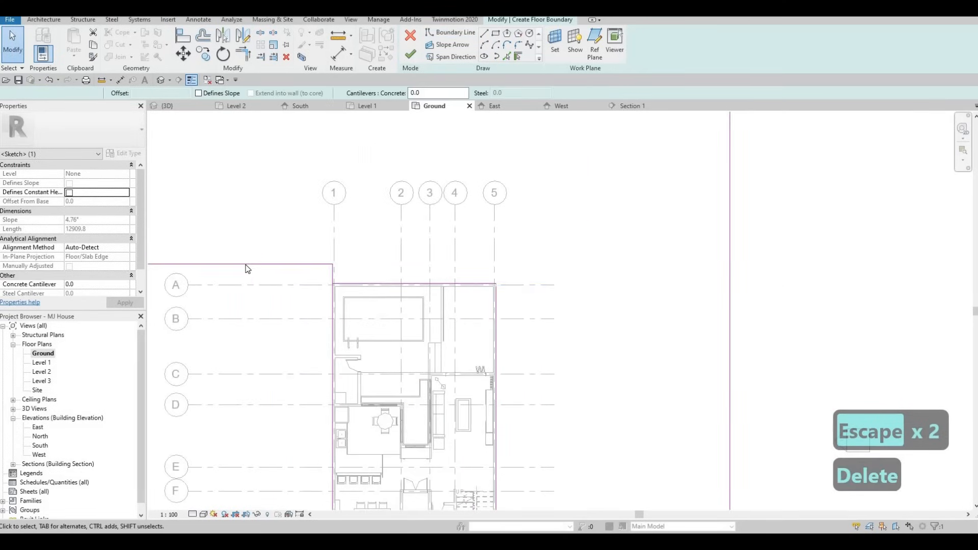
click(263, 263)
key(Delete)
scroll(328, 306, down, 3)
middle_drag(267, 265, 327, 306)
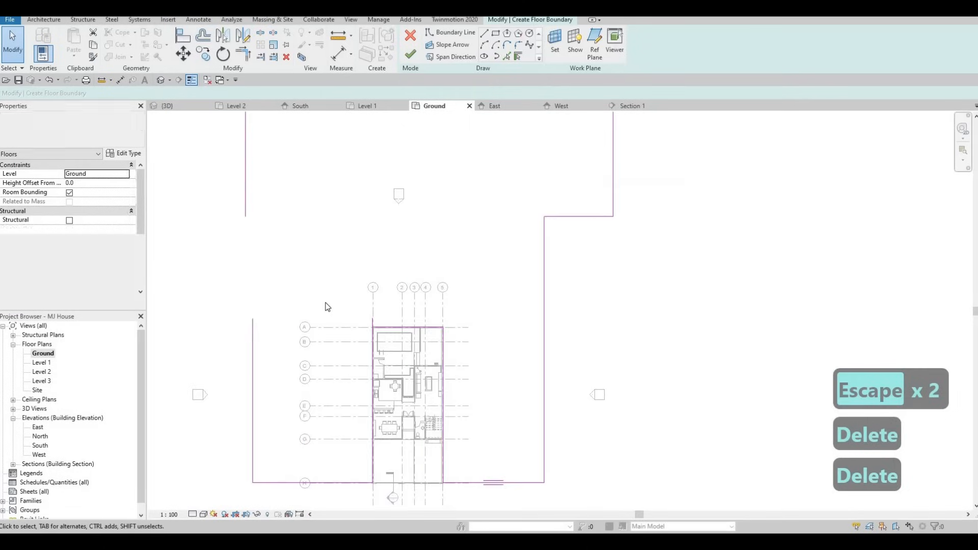
- Trim the left rectangle's outer edge to meet the top rectangle's top edge, then delete the leftover segment
scroll(327, 306, down, 1)
key(t)
key(r)
click(262, 331)
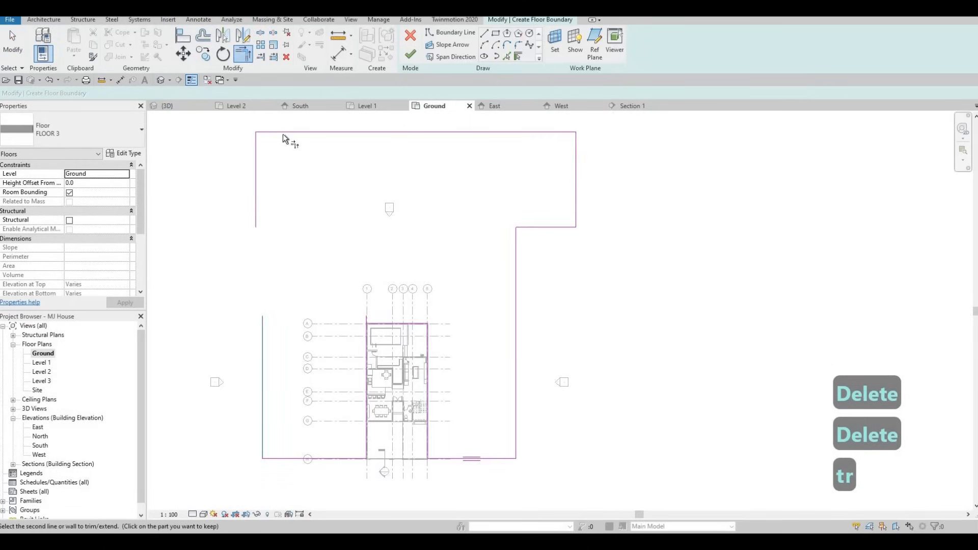
click(283, 132)
key(Escape)
key(Escape)
click(256, 149)
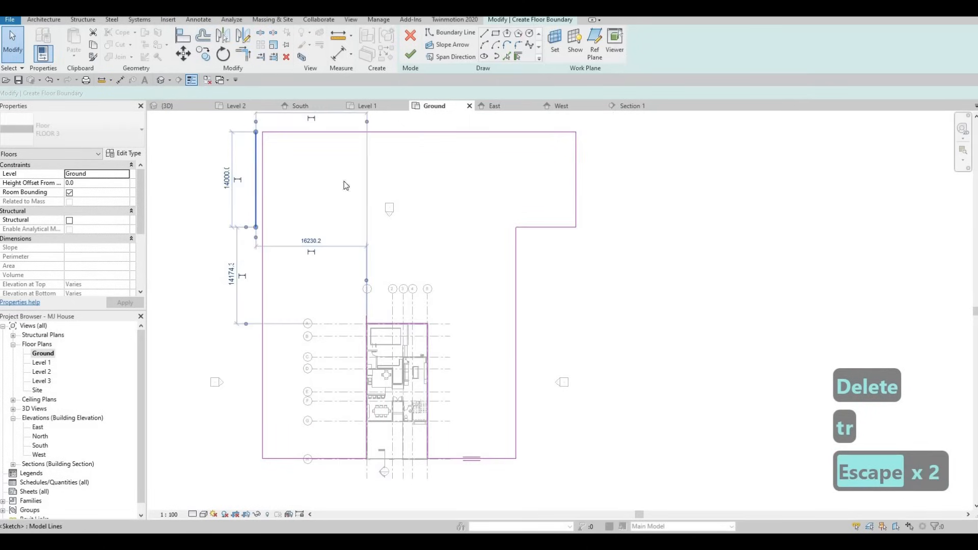
key(Delete)
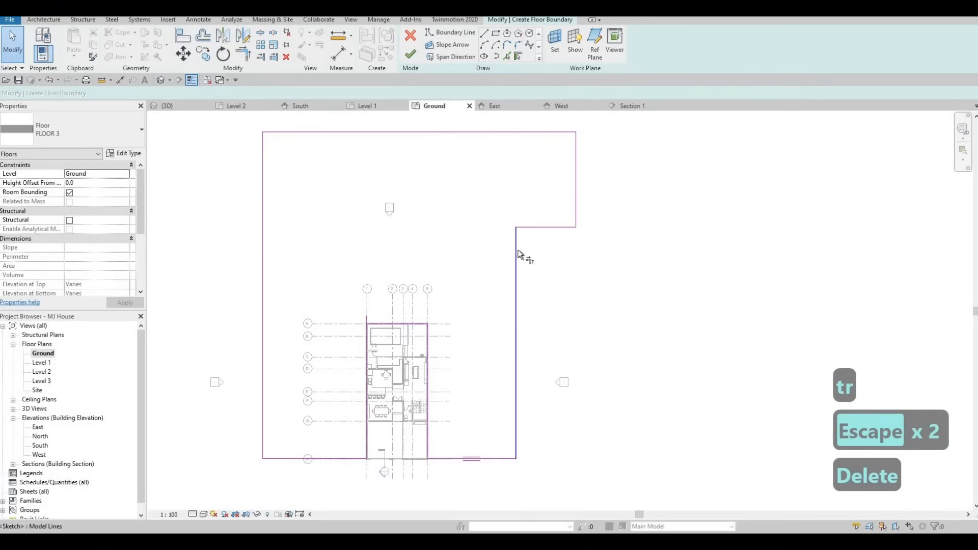
- Trim the right outer edge to meet the top edge and delete the leftover stepped boundary lines
key(t)
key(r)
click(517, 250)
click(460, 132)
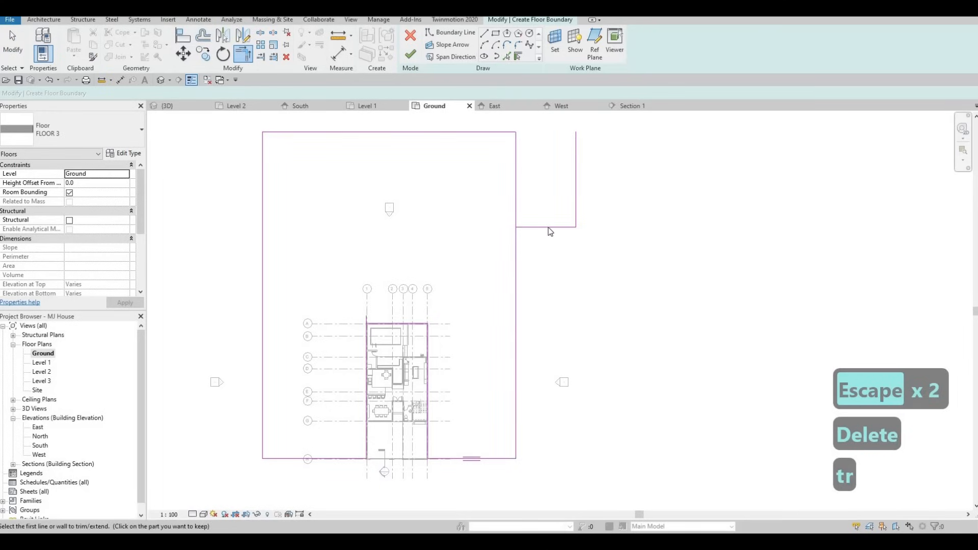
key(Escape)
key(Tab)
click(545, 229)
key(Delete)
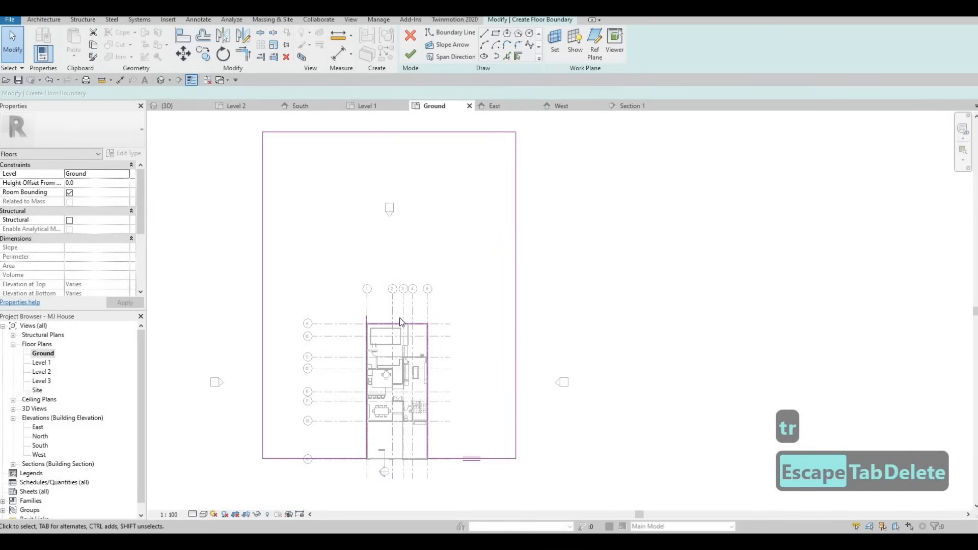
- Trim the house's original boundary lines to a corner at its top-left
key(Escape)
scroll(401, 321, up, 3)
key(Escape)
key(t)
key(r)
scroll(331, 326, up, 2)
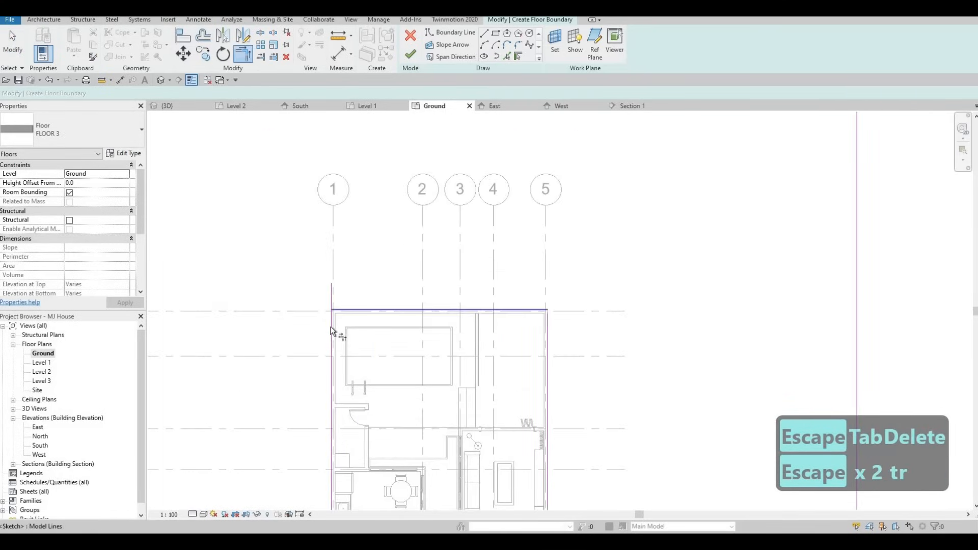
click(331, 327)
click(533, 309)
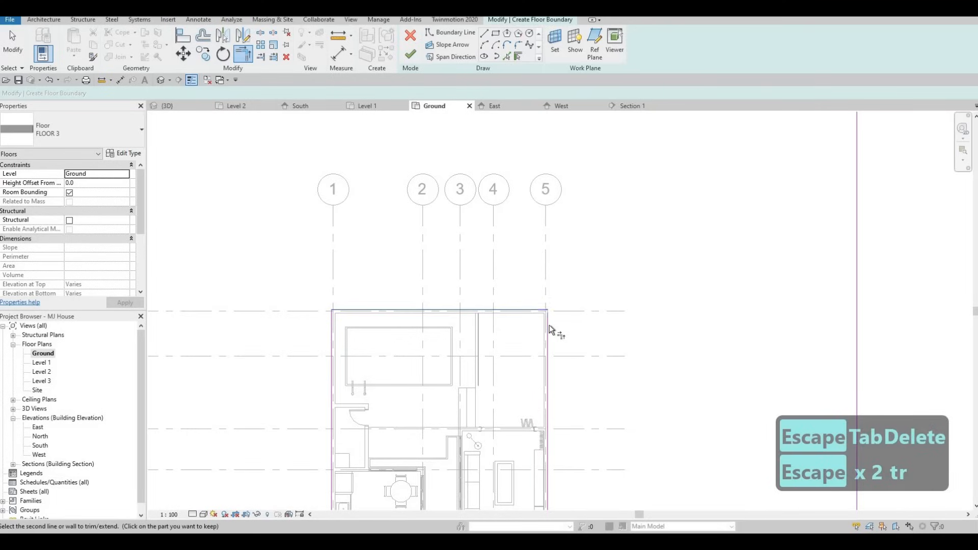
scroll(561, 252, down, 3)
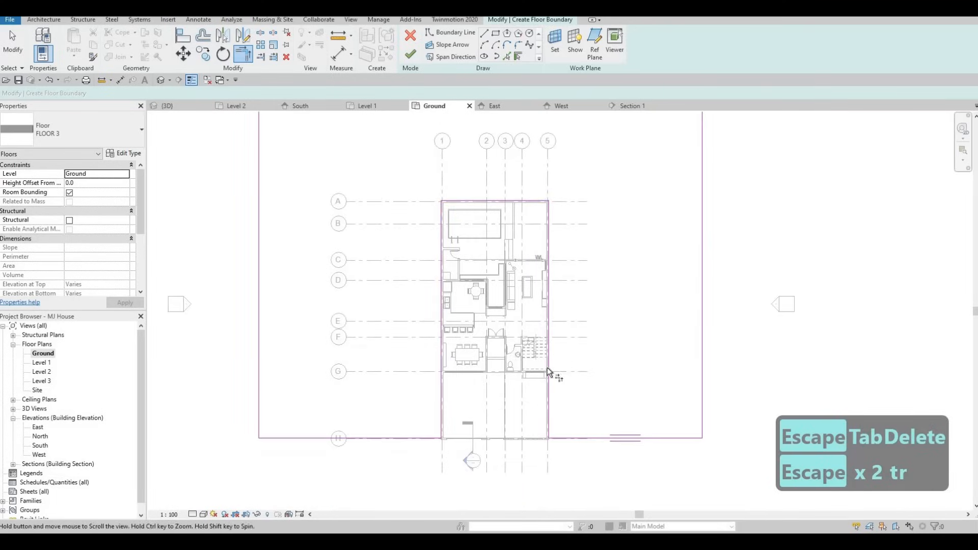
scroll(550, 371, up, 6)
scroll(500, 383, up, 3)
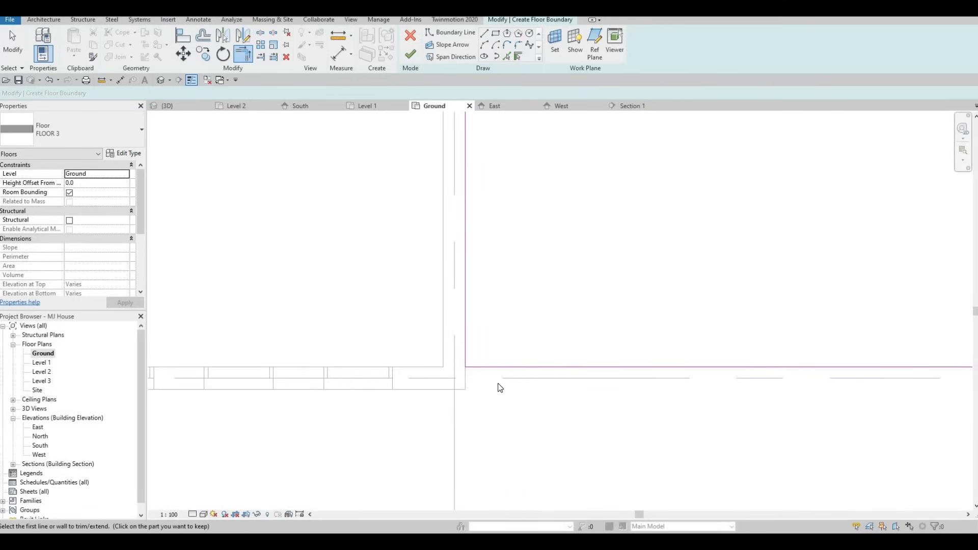
key(Escape)
key(Escape)
- Align the left extension's bottom boundary edge with the right extension's bottom edge
key(a)
key(l)
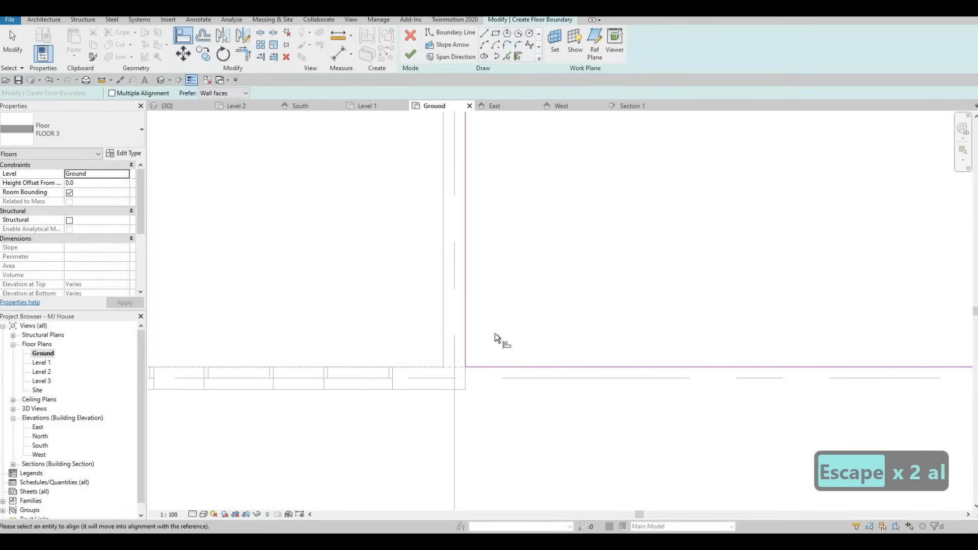
click(481, 366)
scroll(493, 334, down, 6)
middle_drag(203, 350, 554, 370)
scroll(543, 369, up, 2)
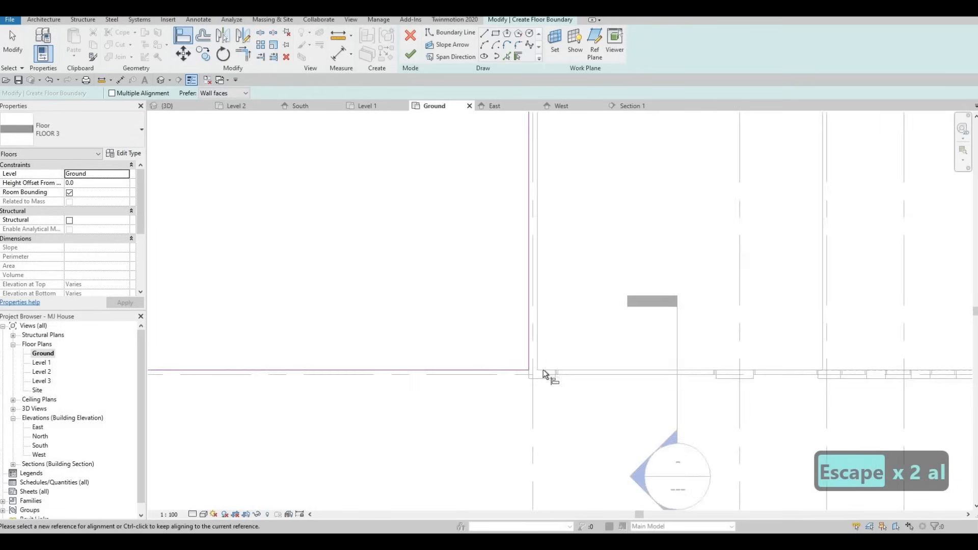
- Align the left extension's top boundary edge with the house's front boundary line
scroll(543, 369, up, 2)
click(543, 369)
click(487, 371)
scroll(500, 311, down, 4)
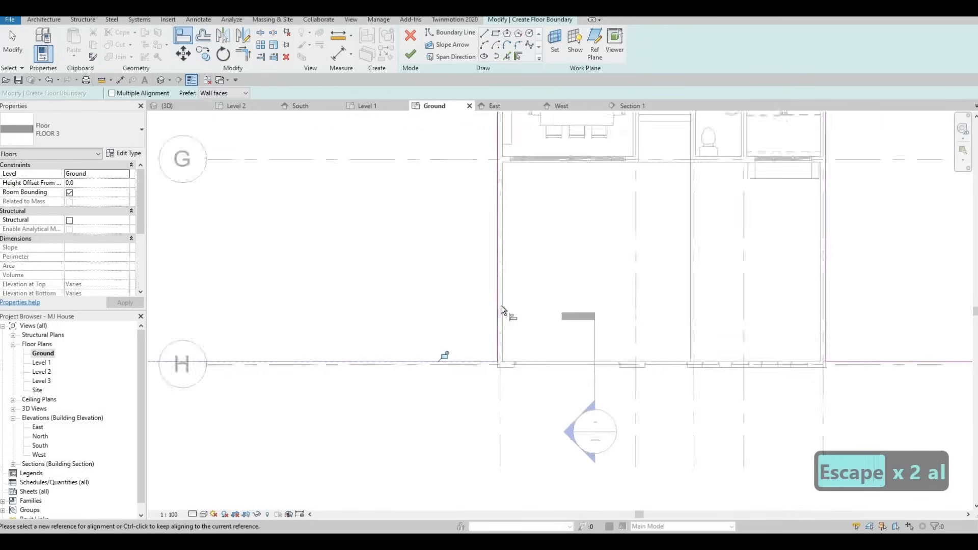
scroll(484, 313, down, 4)
key(Escape)
key(Escape)
scroll(427, 261, down, 2)
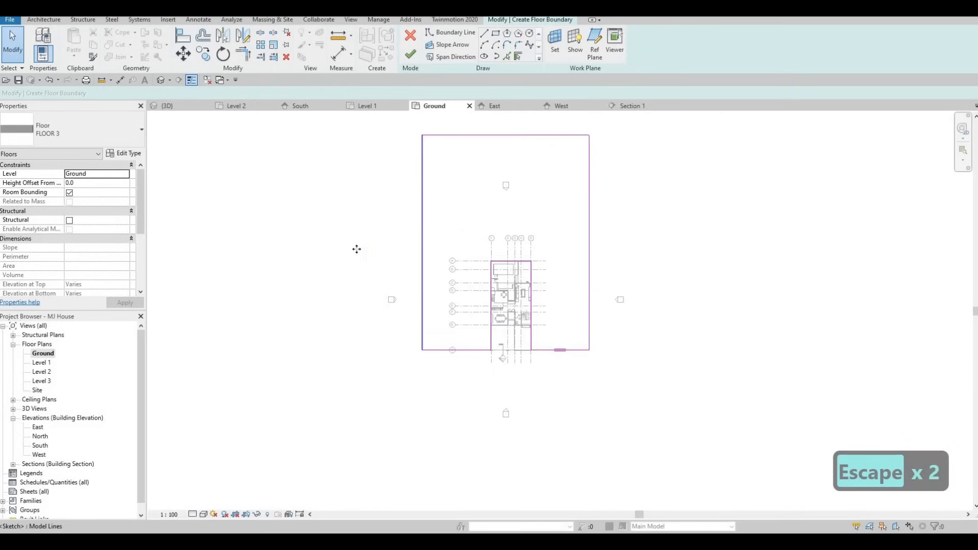
- Widen the slab outline by moving its left and right edges outward, making the right extension about 36000 mm wide, and finish the floor
drag(356, 249, 303, 249)
drag(589, 233, 676, 320)
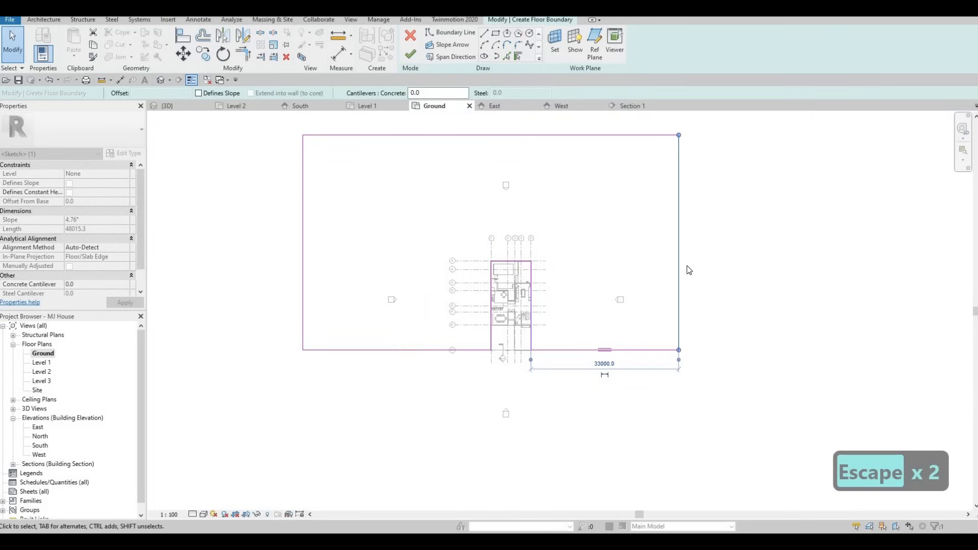
drag(679, 248, 692, 248)
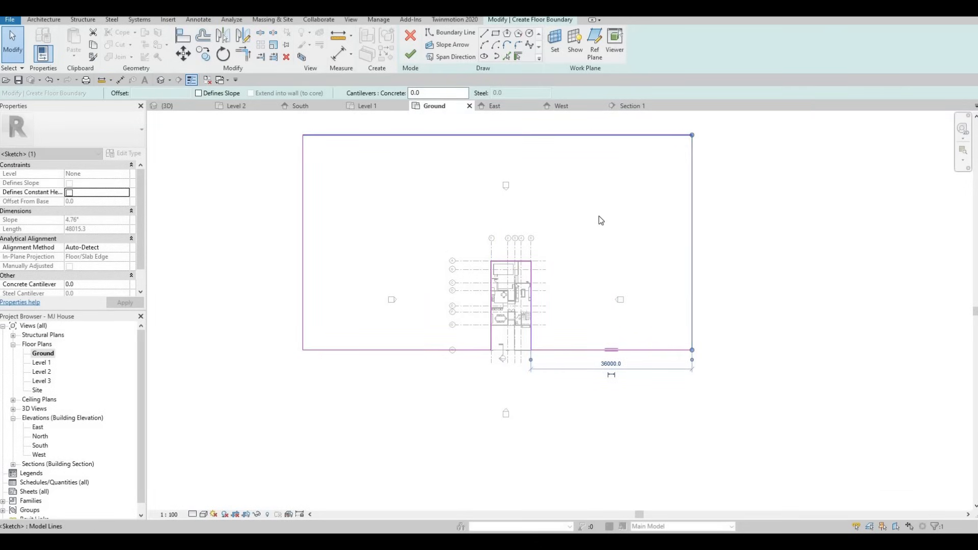
click(564, 279)
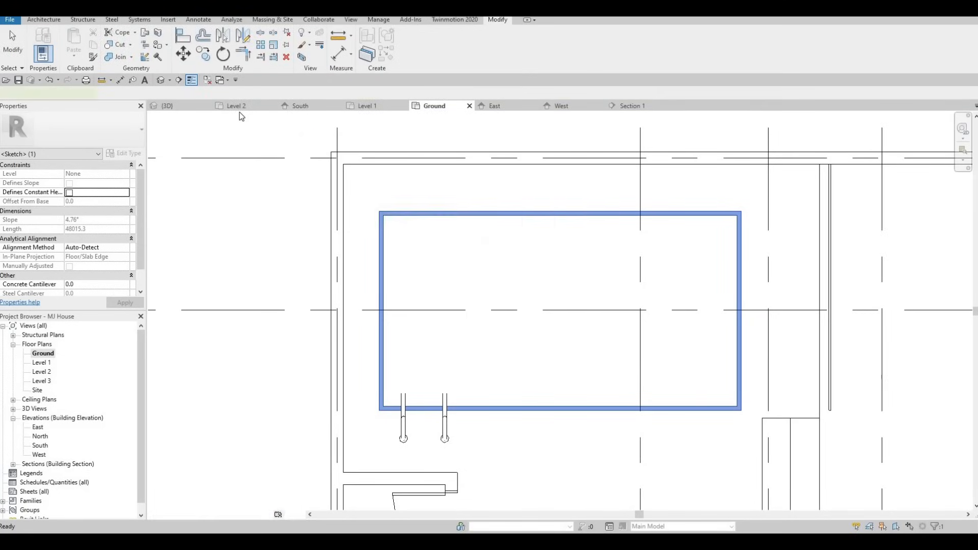
- Inspect the extended ground slab around the house in the 3D view
click(191, 108)
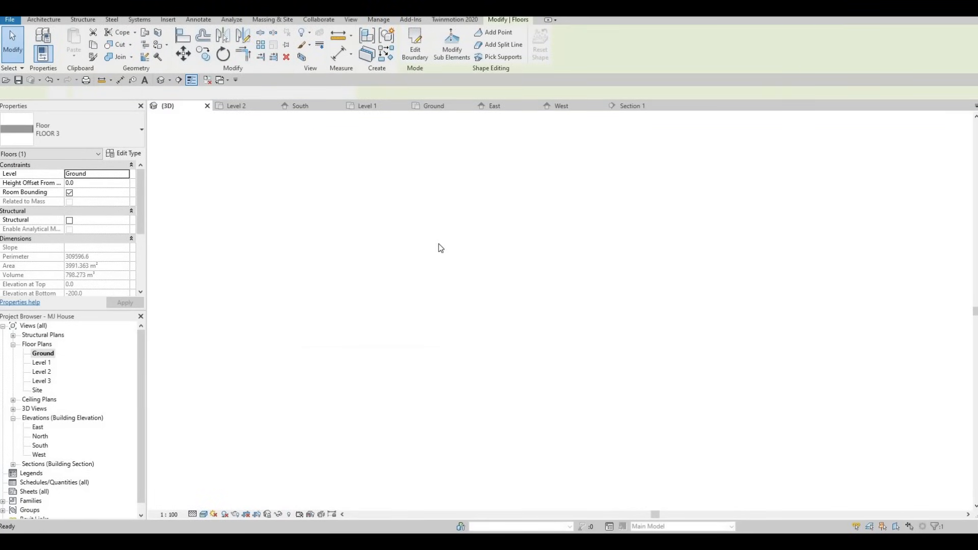
key(Escape)
key(Escape)
scroll(473, 173, up, 3)
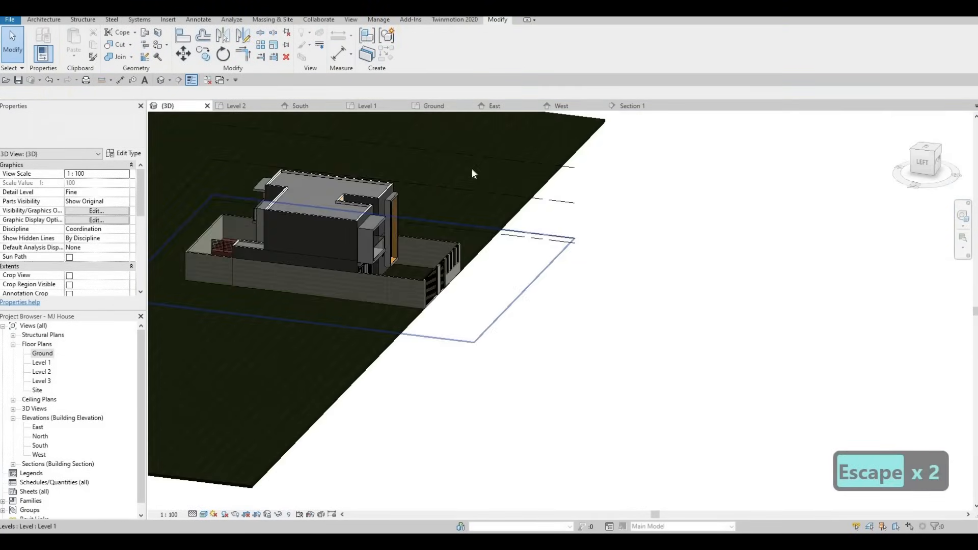
middle_drag(437, 258, 582, 268)
scroll(585, 270, down, 1)
shift+middle_drag(631, 293, 581, 286)
mouse_move(617, 295)
middle_down()
mouse_move(571, 286)
mouse_move(615, 280)
middle_up()
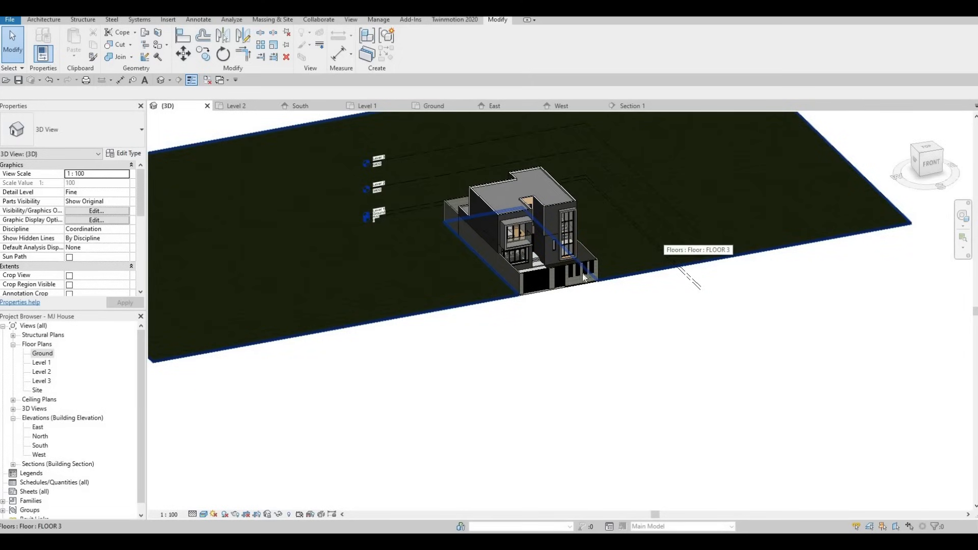
scroll(513, 301, up, 3)
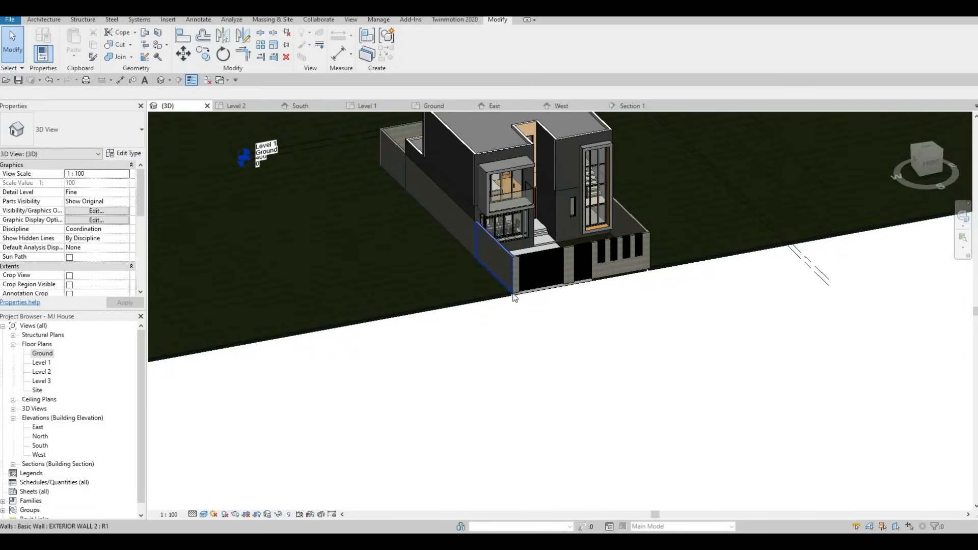
middle_drag(563, 295, 580, 289)
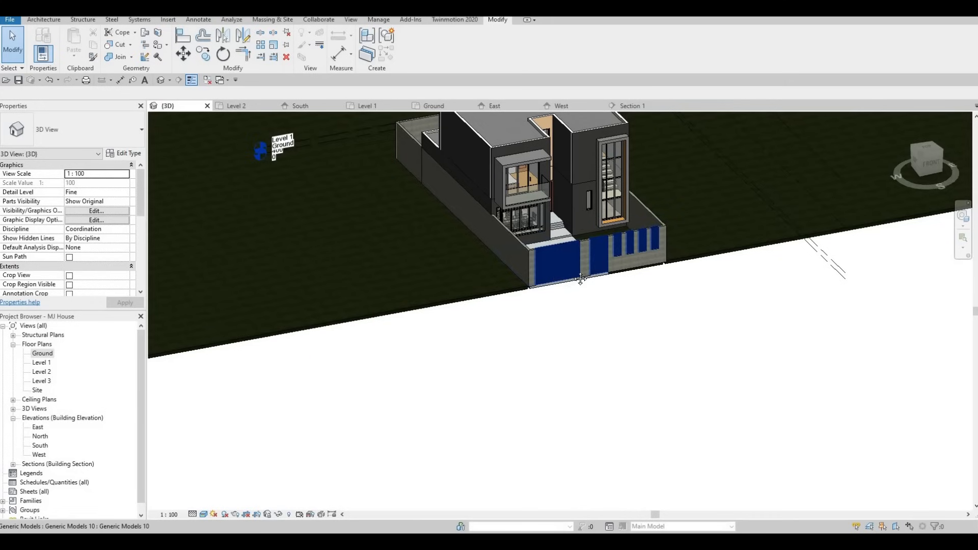
scroll(573, 264, down, 3)
scroll(549, 272, up, 5)
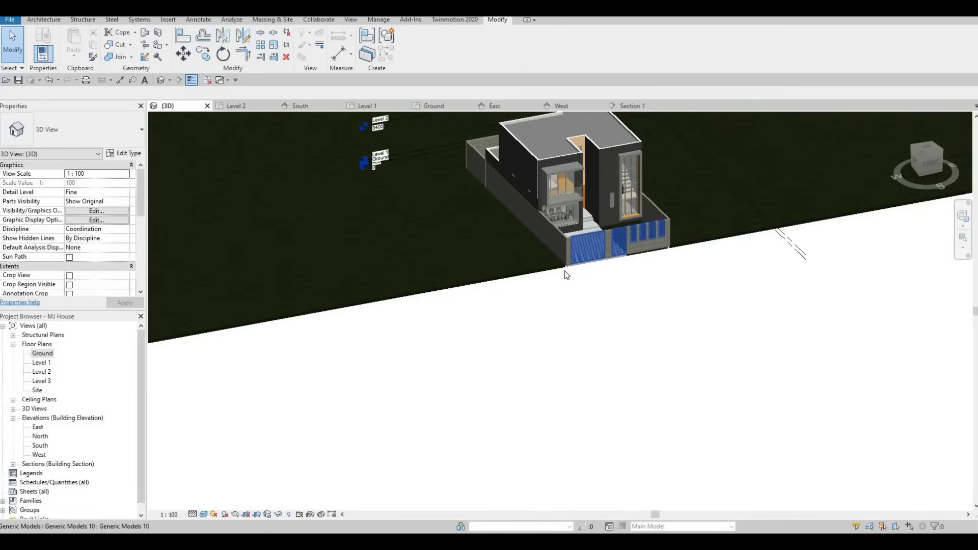
scroll(548, 272, up, 2)
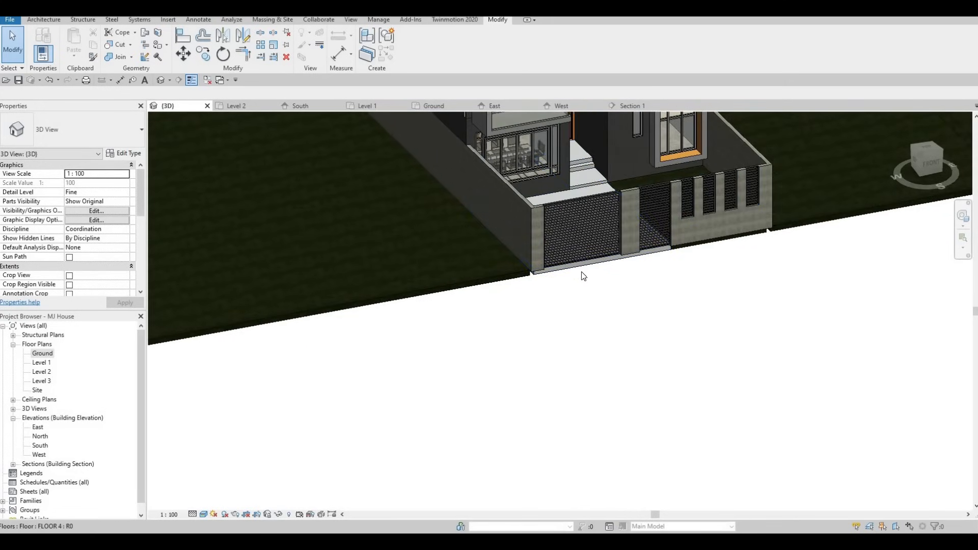
key(F1)
key(F1)
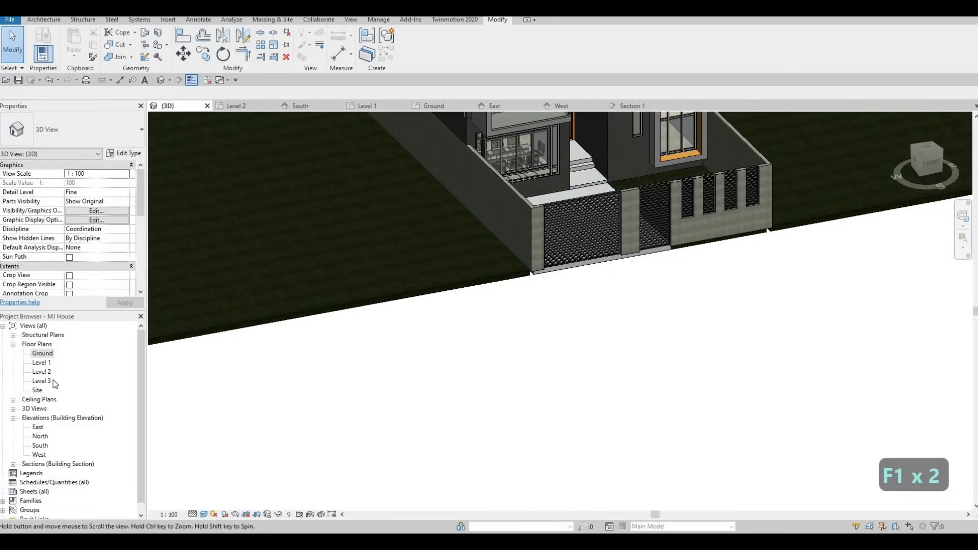
- In the Ground plan, start a new floor and duplicate its type as FLOOR 9
double_click(43, 353)
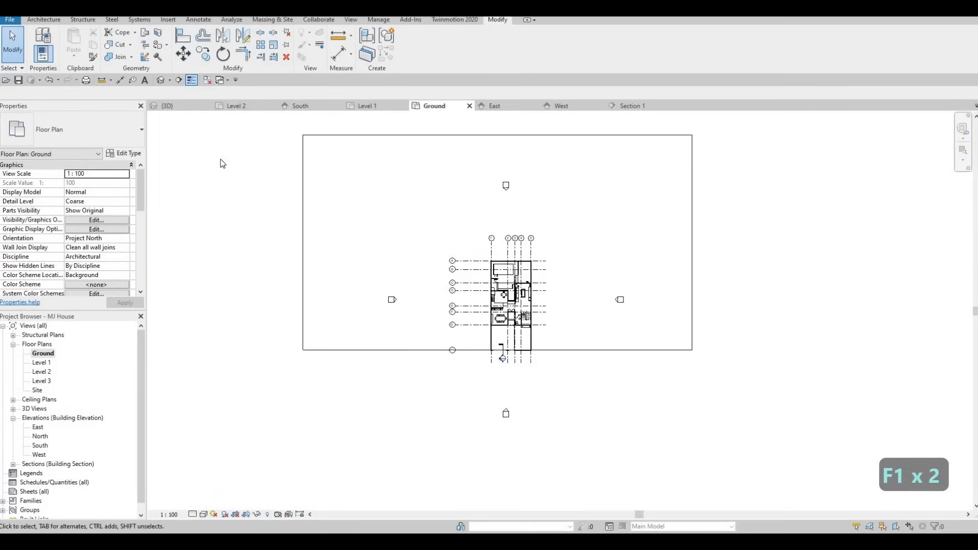
scroll(733, 427, up, 1)
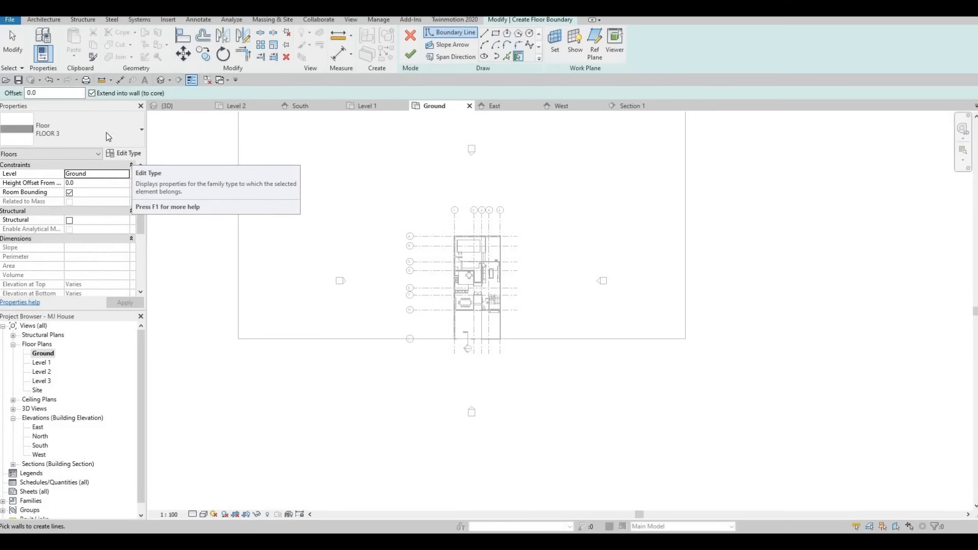
click(125, 153)
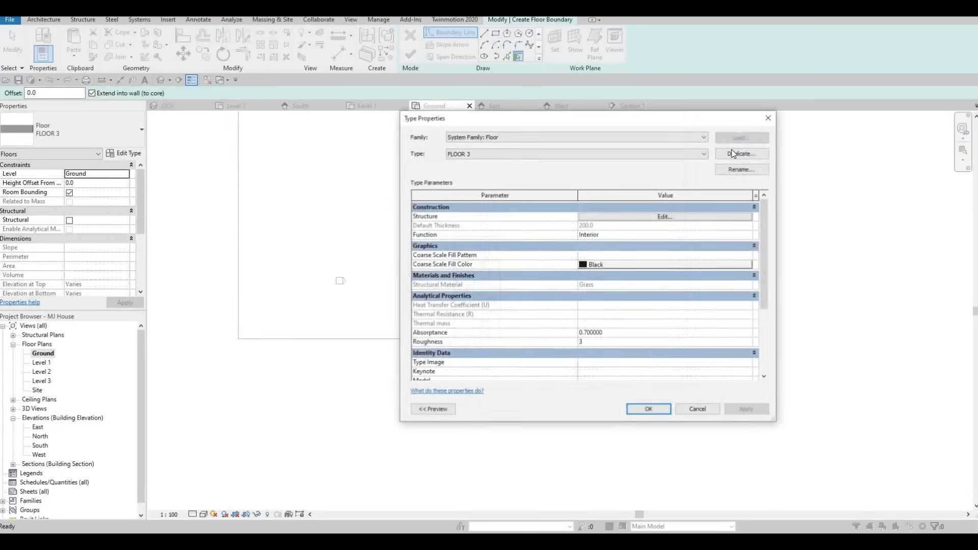
click(742, 152)
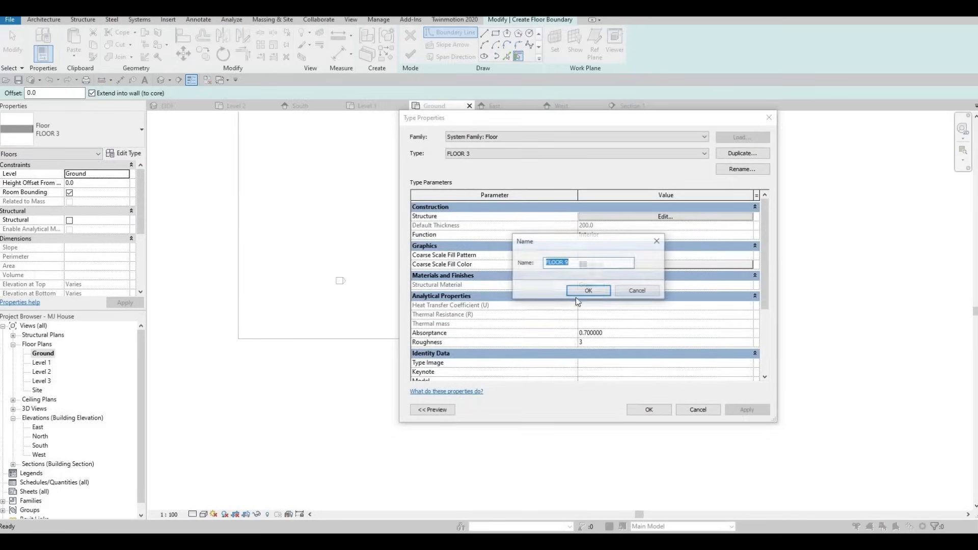
key(Return)
- Set the FLOOR 9 structure layer material to Concrete, C20/25 and confirm the type
click(638, 216)
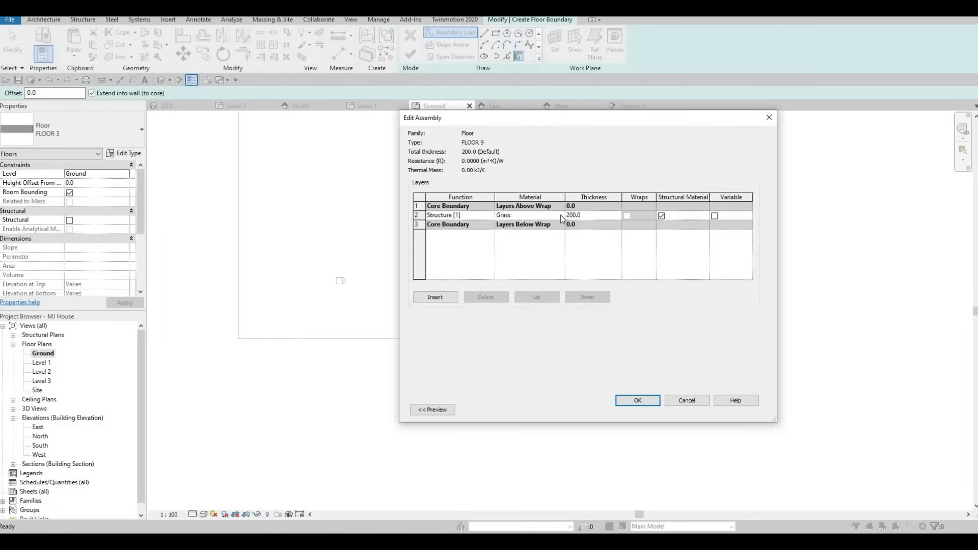
click(560, 215)
click(560, 215)
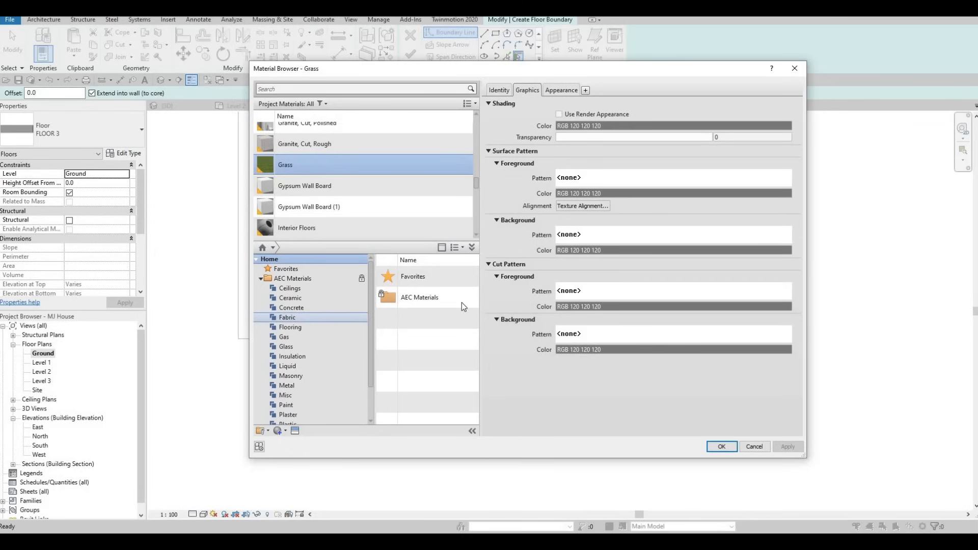
click(288, 308)
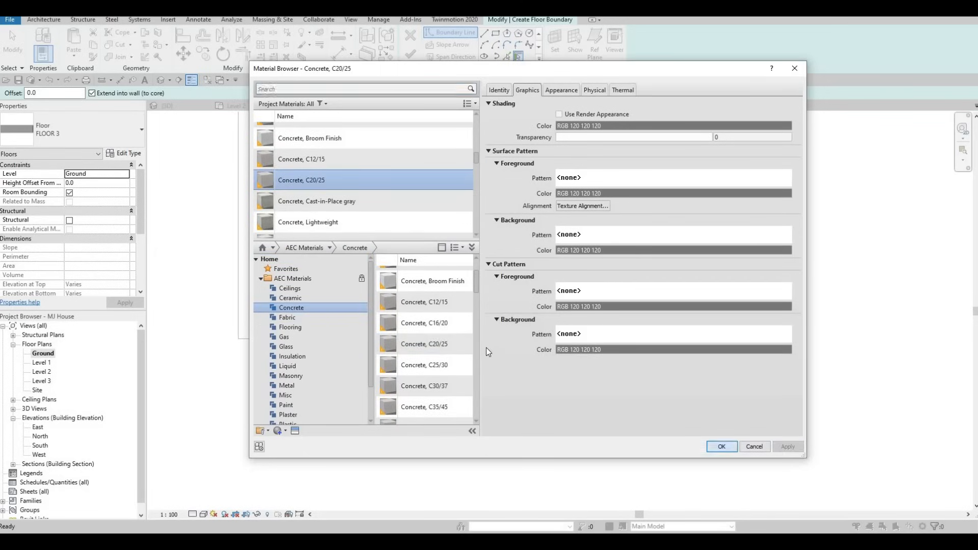
click(721, 446)
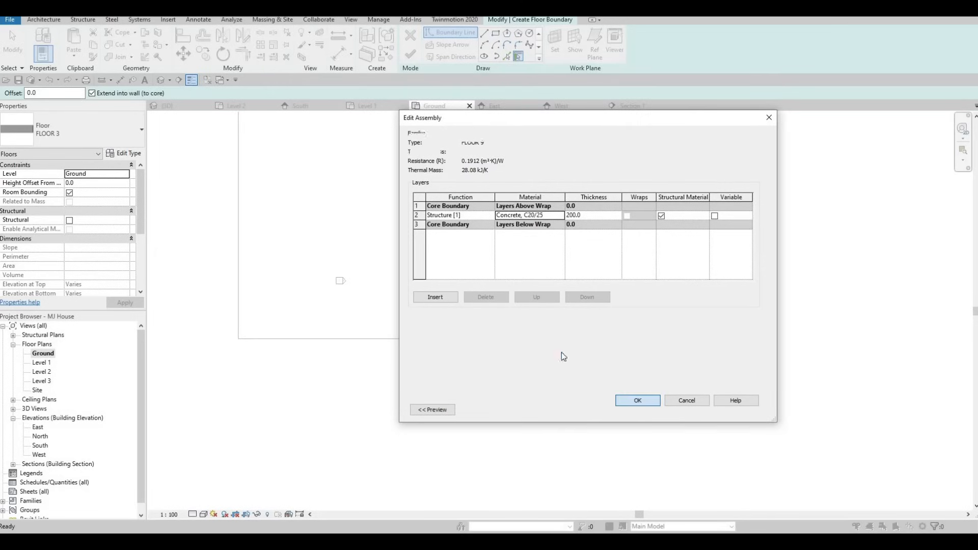
click(637, 400)
key(Return)
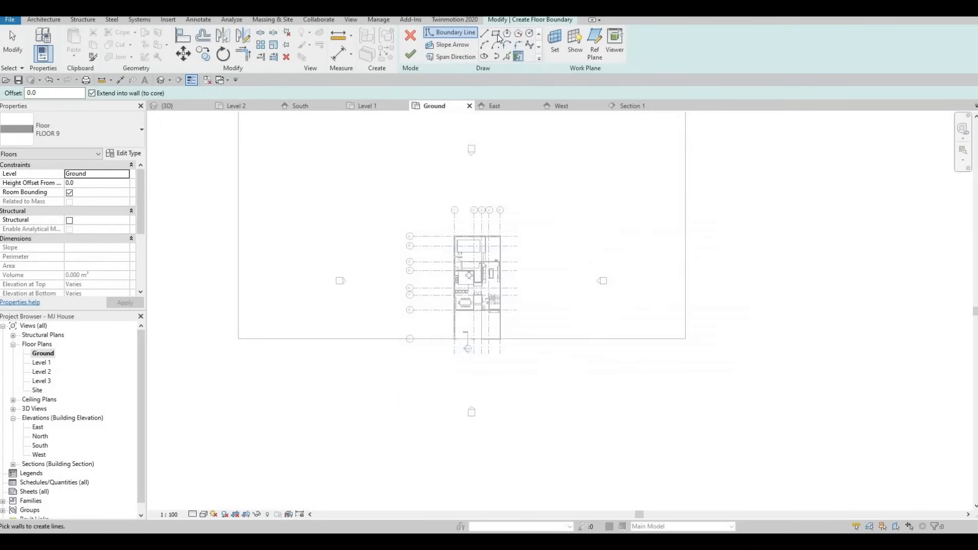
- Sketch a boundary rectangle about 87000 mm by 3000 mm along the front of the slab outline
scroll(227, 344, up, 1)
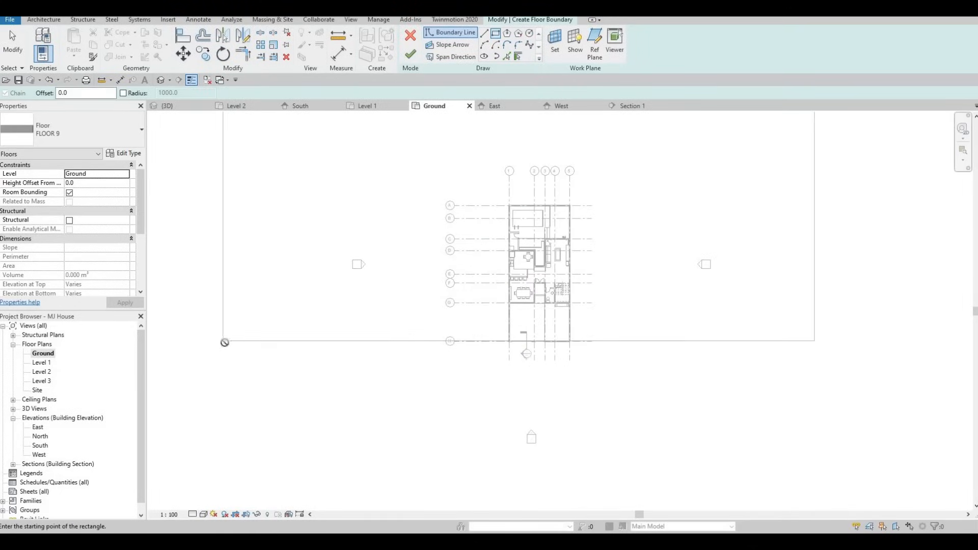
click(223, 341)
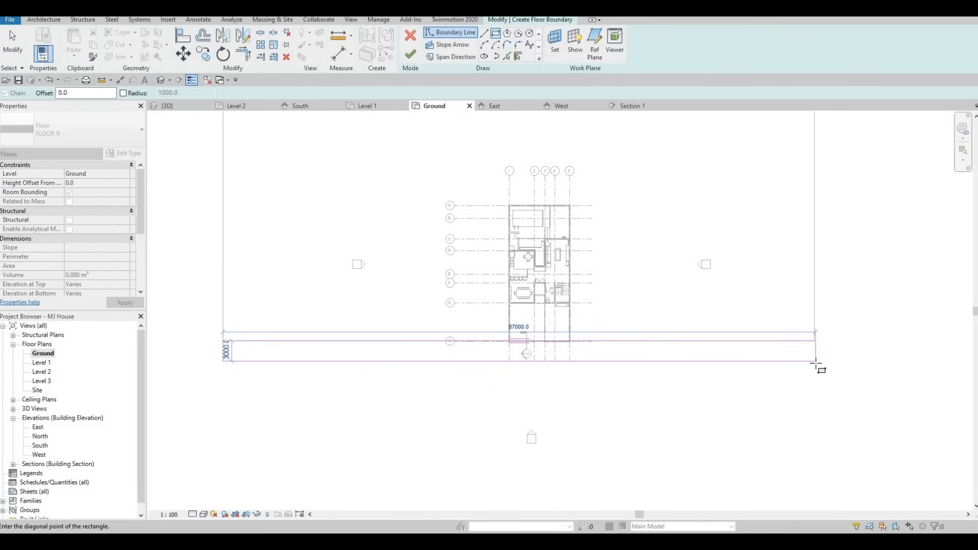
click(816, 356)
key(Escape)
key(Escape)
- Shorten the rectangle by moving its right edge back to the house's left side
scroll(816, 359, up, 1)
drag(815, 351, 409, 350)
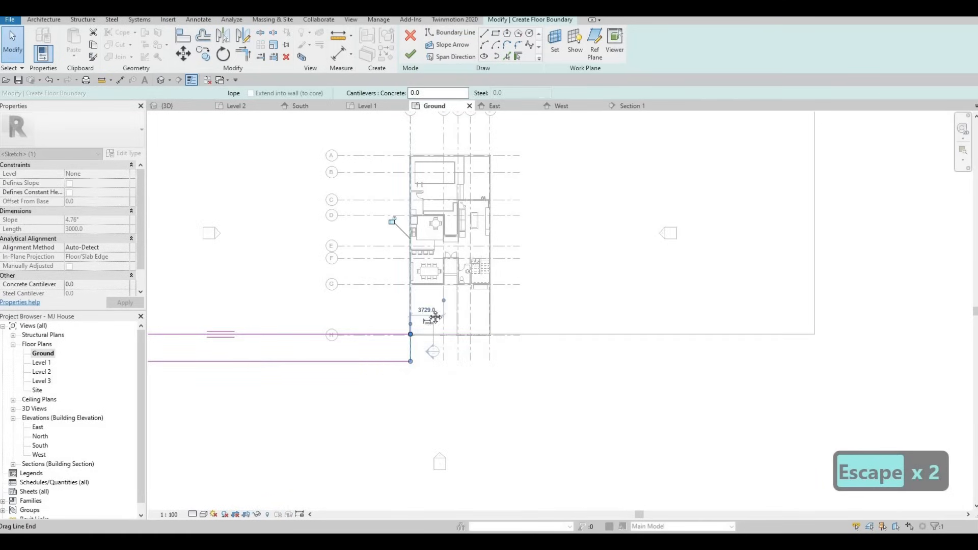
scroll(410, 336, up, 1)
scroll(437, 311, down, 3)
key(Escape)
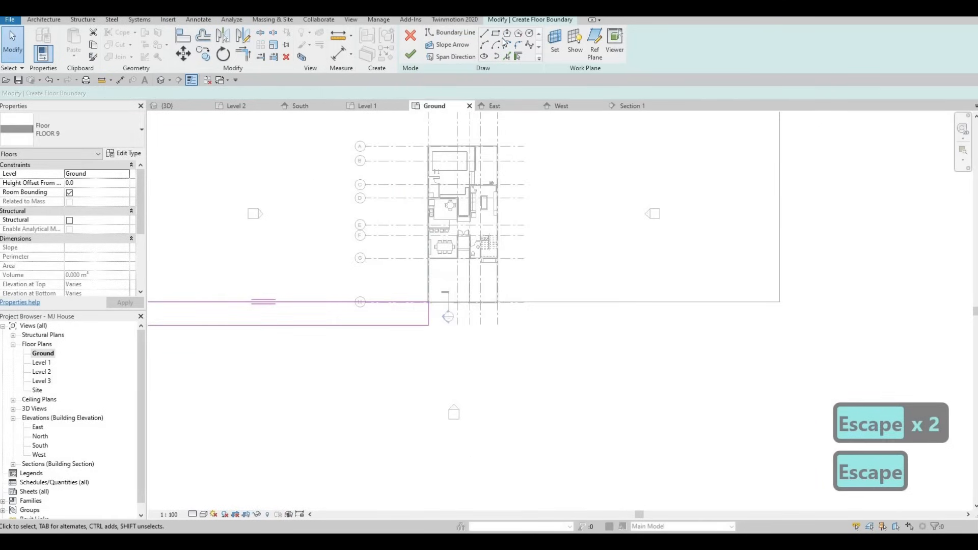
- Sketch a second boundary rectangle about 36000 mm by 3000 mm to the right of the house's entrance
click(496, 36)
scroll(448, 279, up, 3)
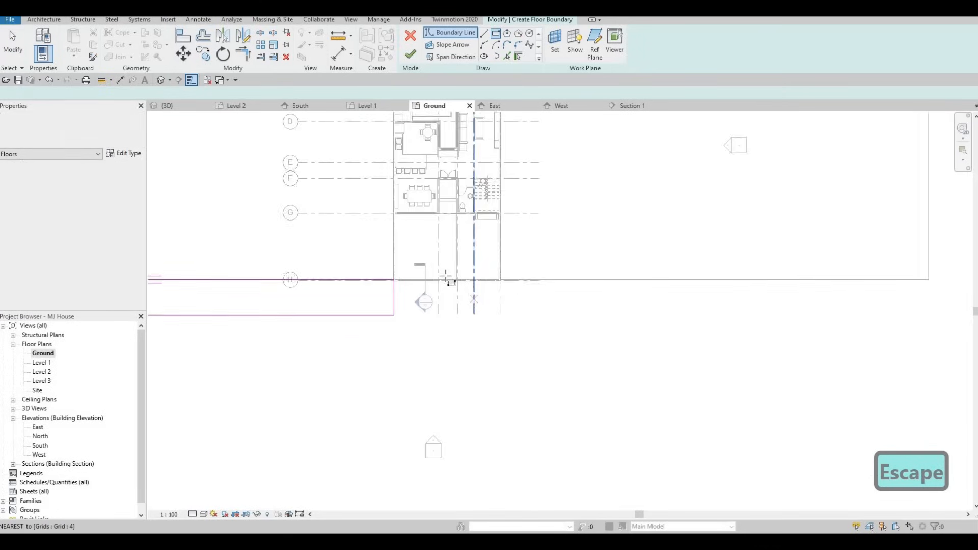
click(427, 256)
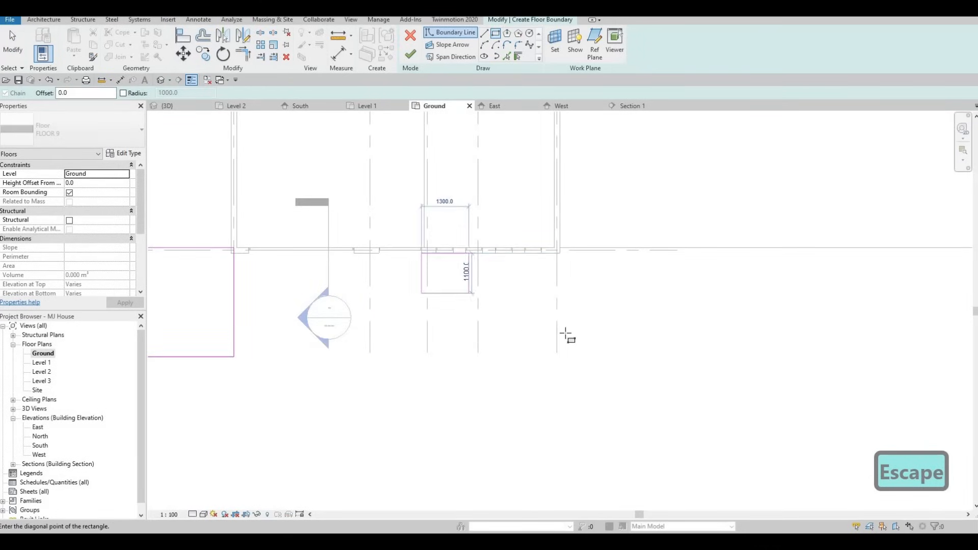
scroll(563, 334, down, 2)
key(Escape)
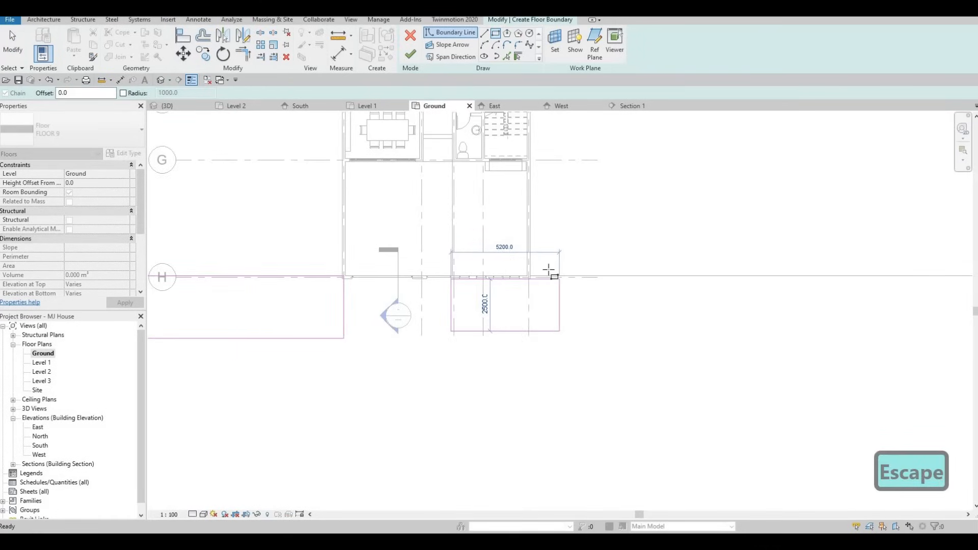
scroll(549, 298, up, 3)
click(564, 235)
scroll(566, 253, down, 2)
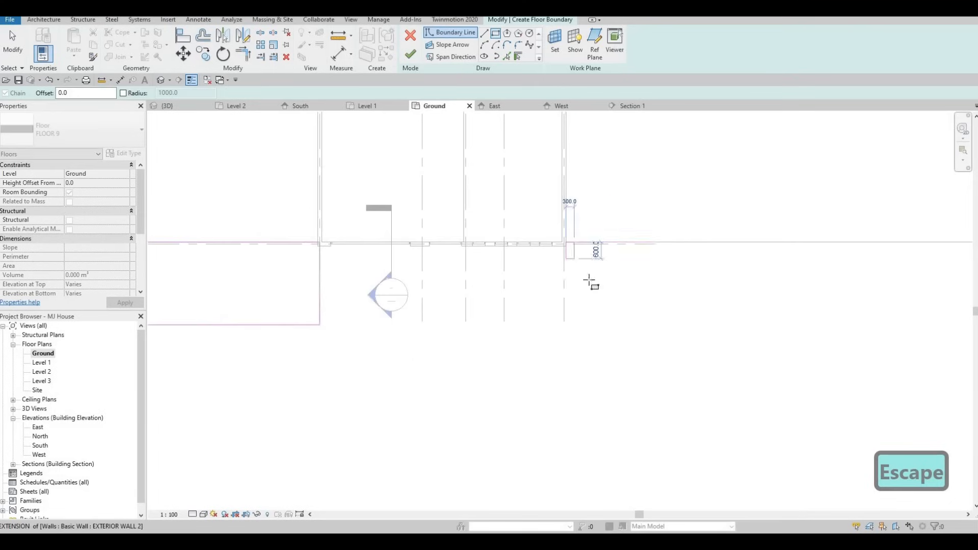
middle_drag(729, 299, 562, 285)
scroll(563, 286, down, 4)
middle_drag(883, 294, 788, 294)
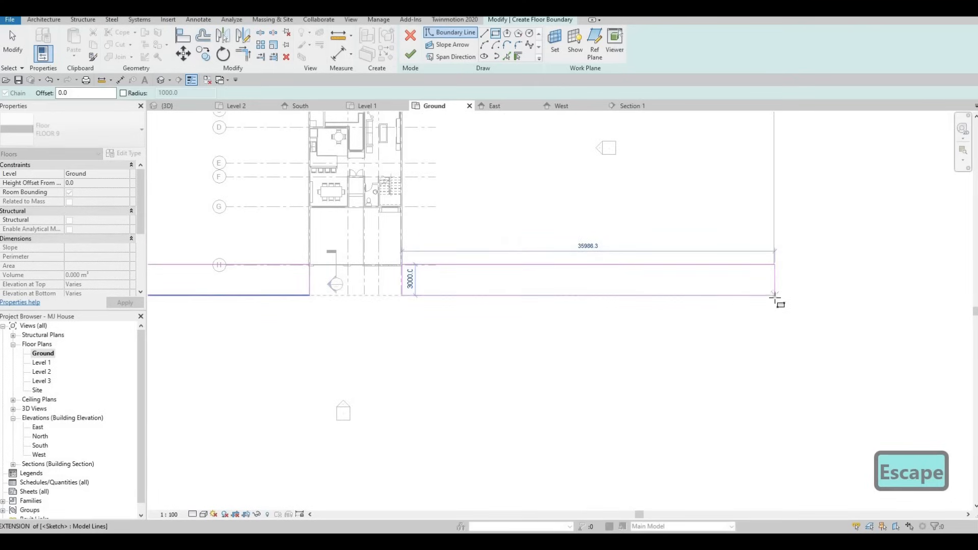
click(368, 277)
key(Escape)
scroll(331, 267, up, 5)
key(Escape)
key(Escape)
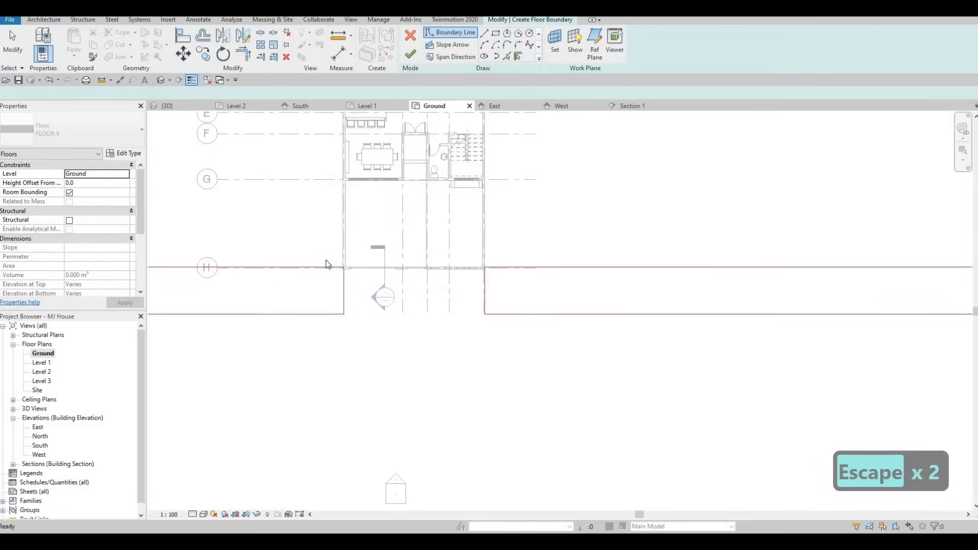
- Align the first boundary rectangle's top and right edges with the house's front wall face
click(333, 263)
scroll(333, 263, up, 1)
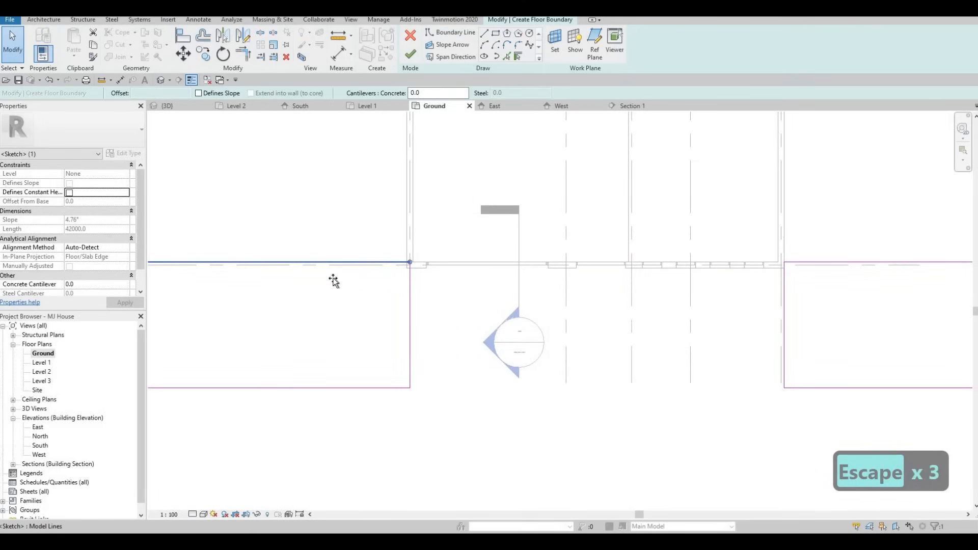
drag(333, 279, 351, 266)
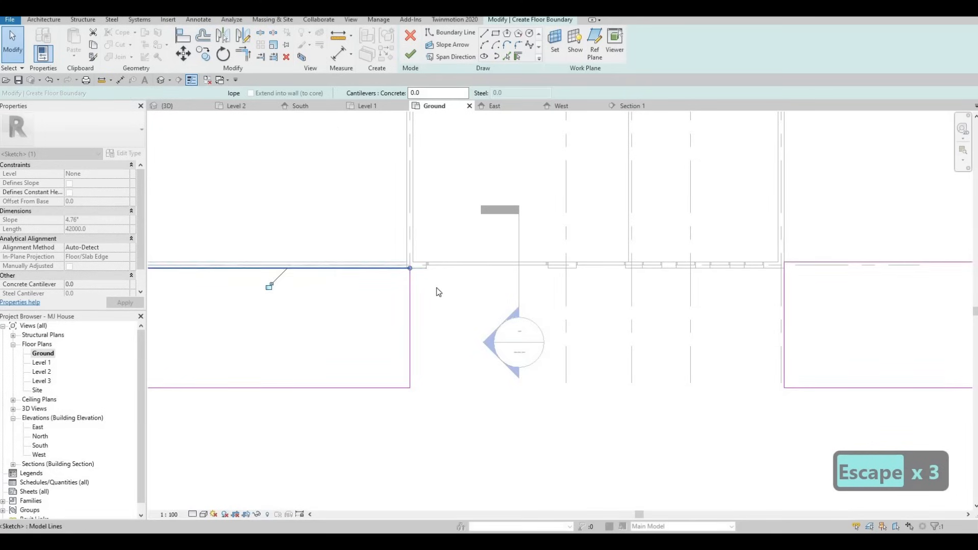
scroll(436, 292, up, 2)
click(428, 293)
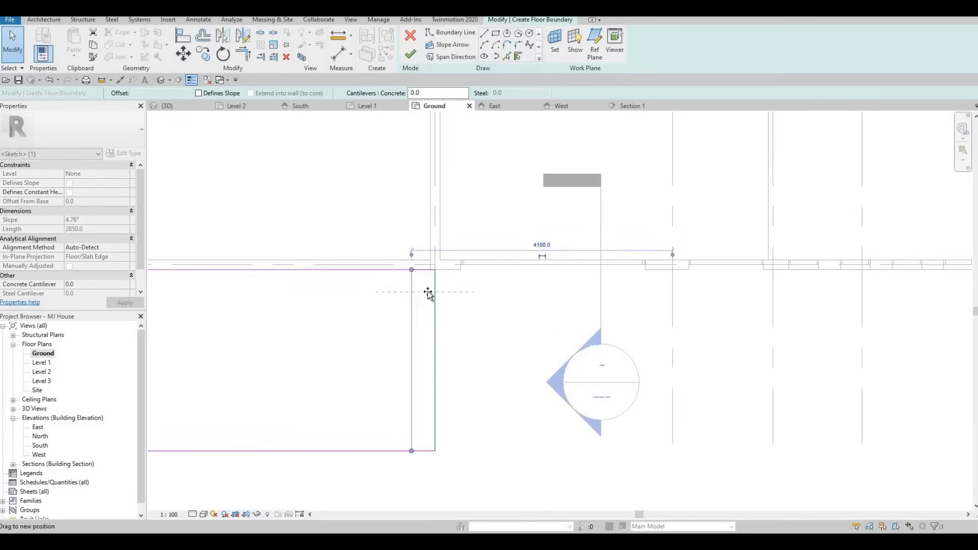
drag(427, 292, 431, 293)
key(Escape)
scroll(713, 267, down, 2)
- Move the second rectangle's left edge to line up with the entrance wall's extension
middle_drag(815, 267, 573, 274)
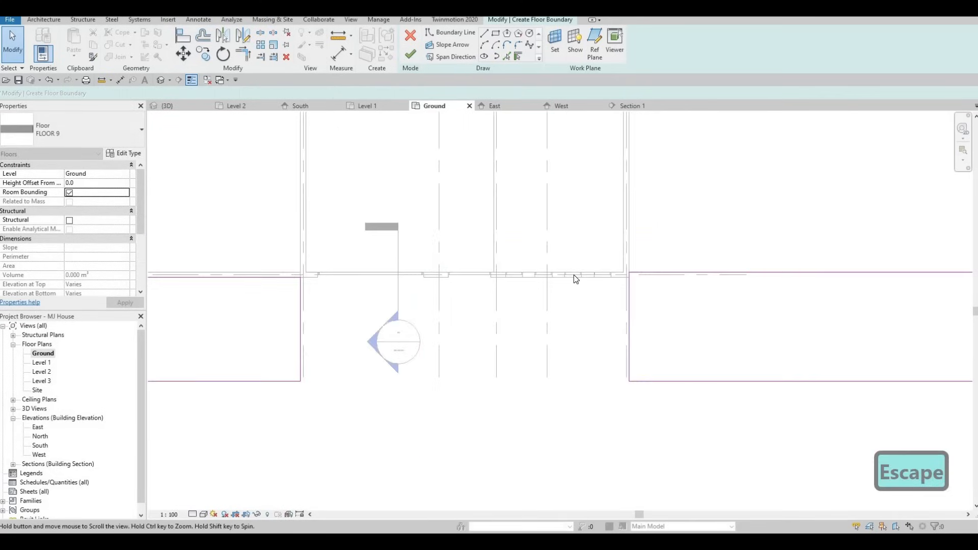
scroll(574, 273, up, 2)
click(571, 286)
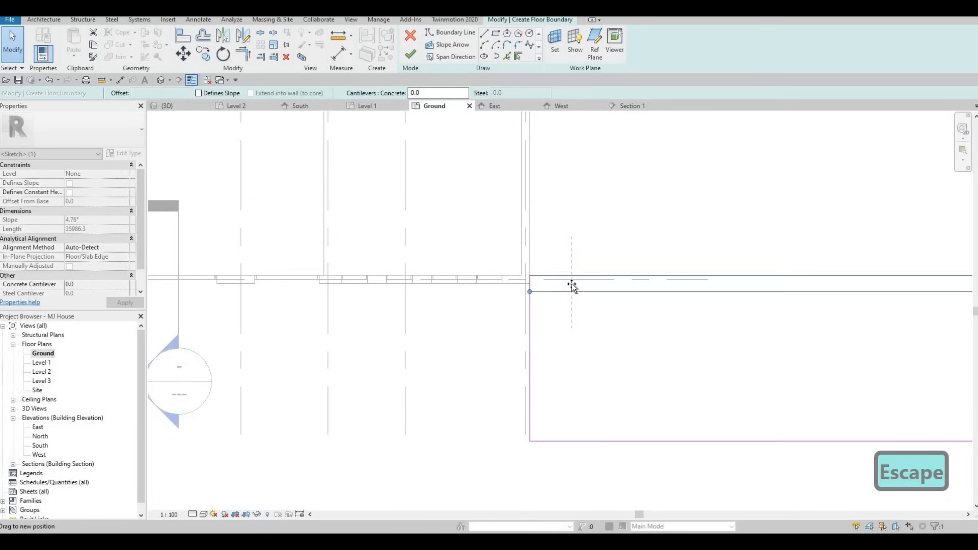
drag(572, 285, 534, 285)
key(Escape)
key(Escape)
scroll(595, 278, down, 2)
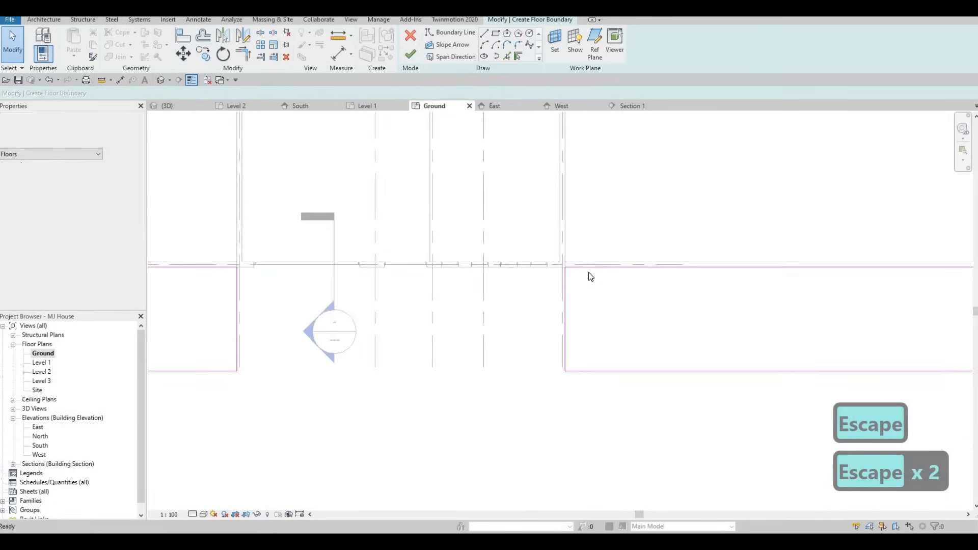
middle_drag(588, 273, 663, 256)
drag(640, 277, 506, 280)
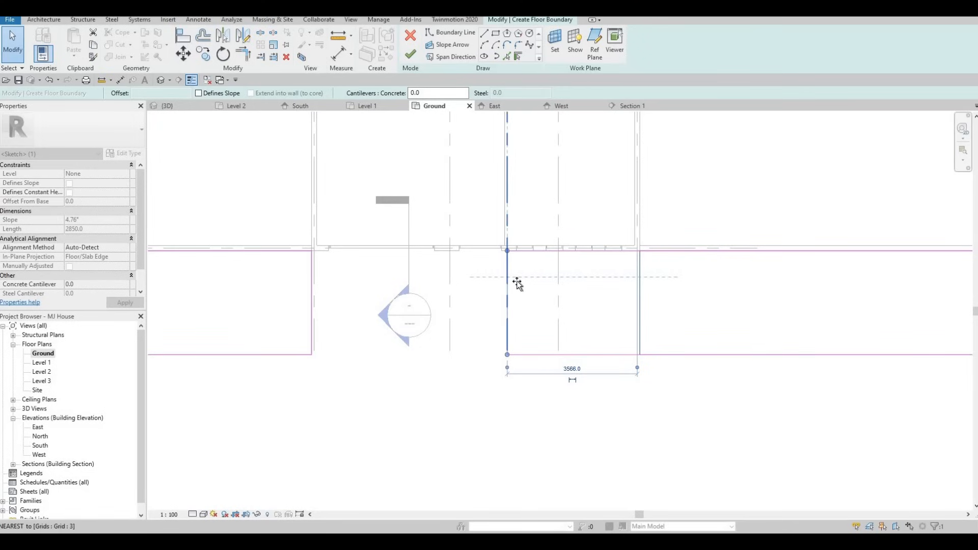
key(ctrl+z)
click(312, 280)
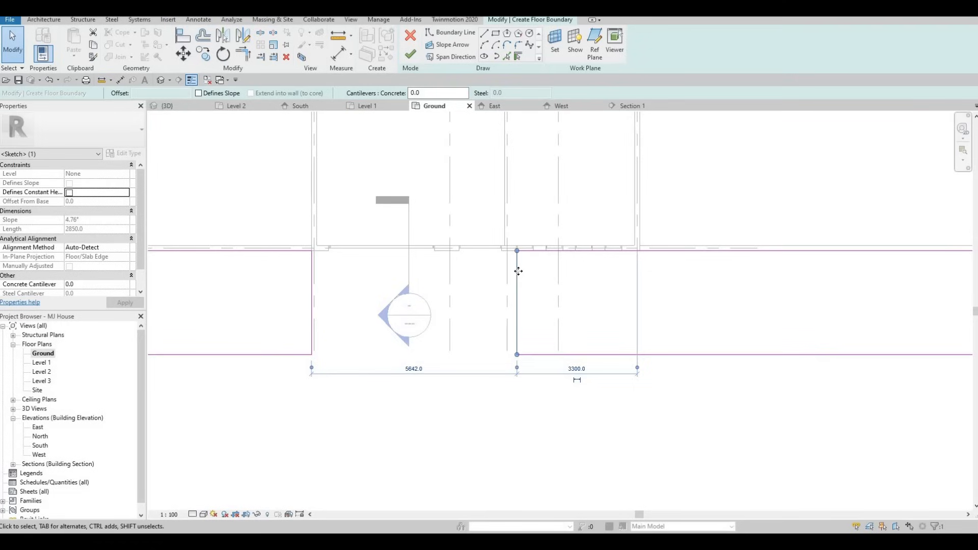
scroll(515, 273, up, 1)
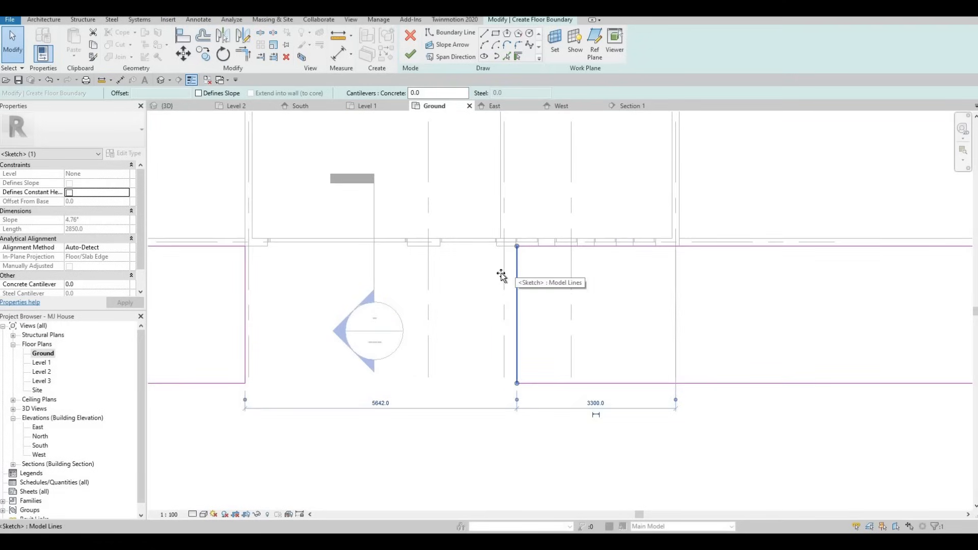
drag(500, 274, 502, 273)
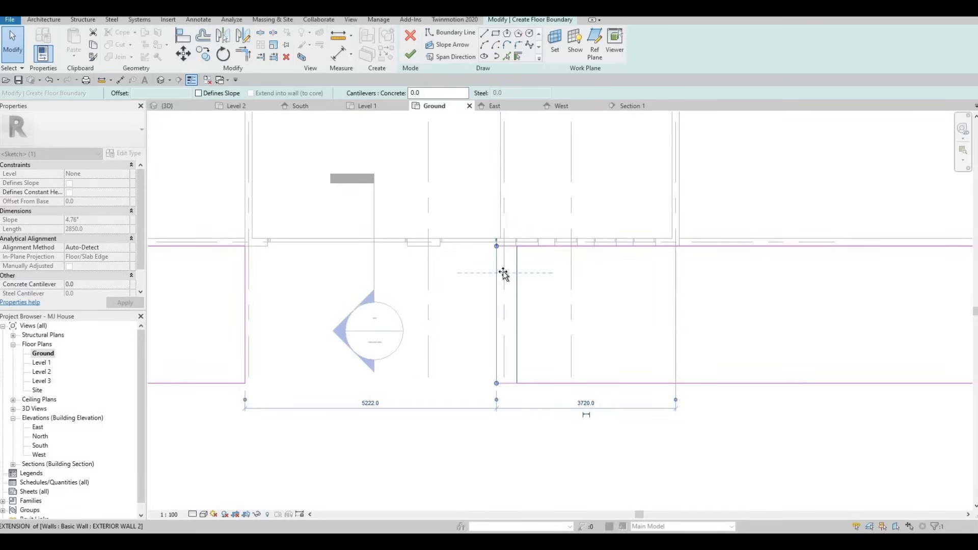
scroll(496, 265, down, 2)
key(Escape)
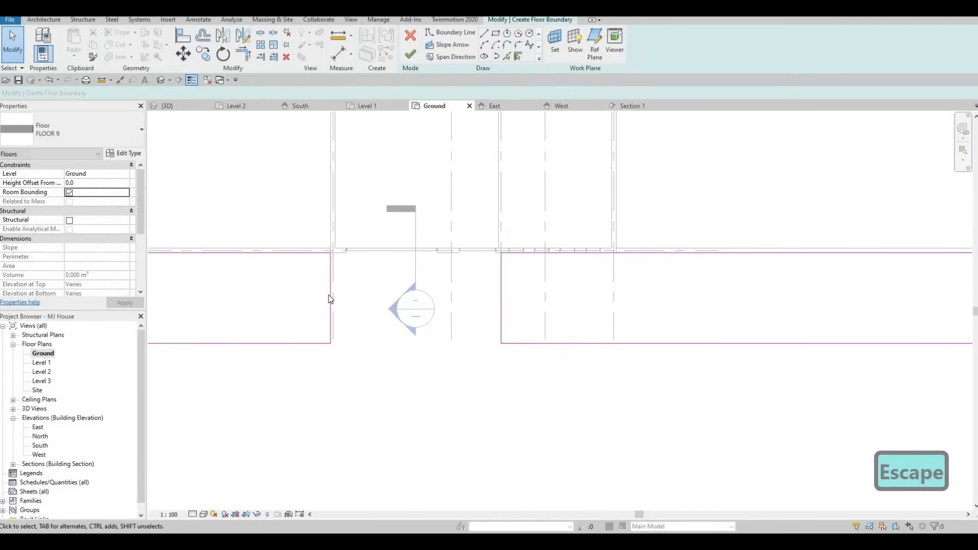
- Fillet both inner corners beside the entrance with arcs of about 2000 mm radius
click(334, 300)
scroll(370, 255, down, 2)
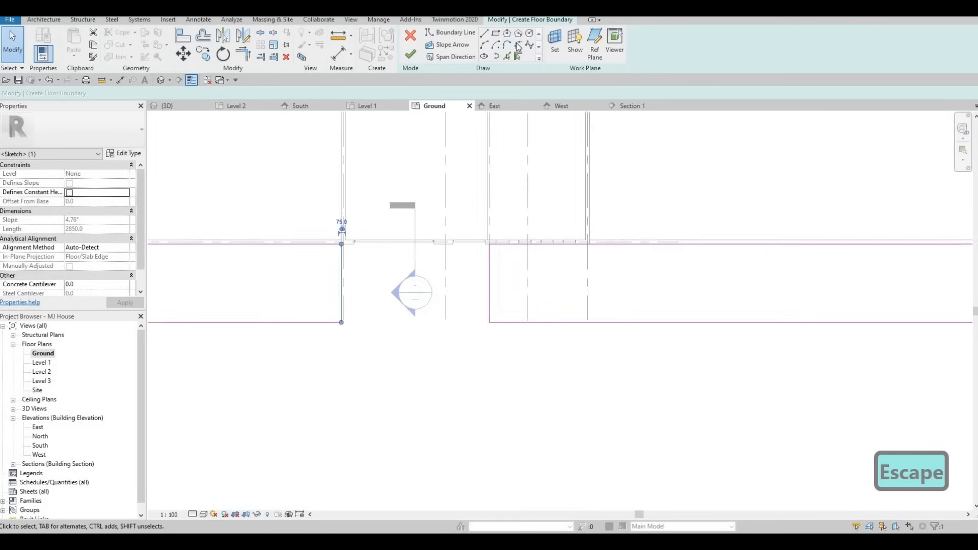
key(Escape)
click(330, 311)
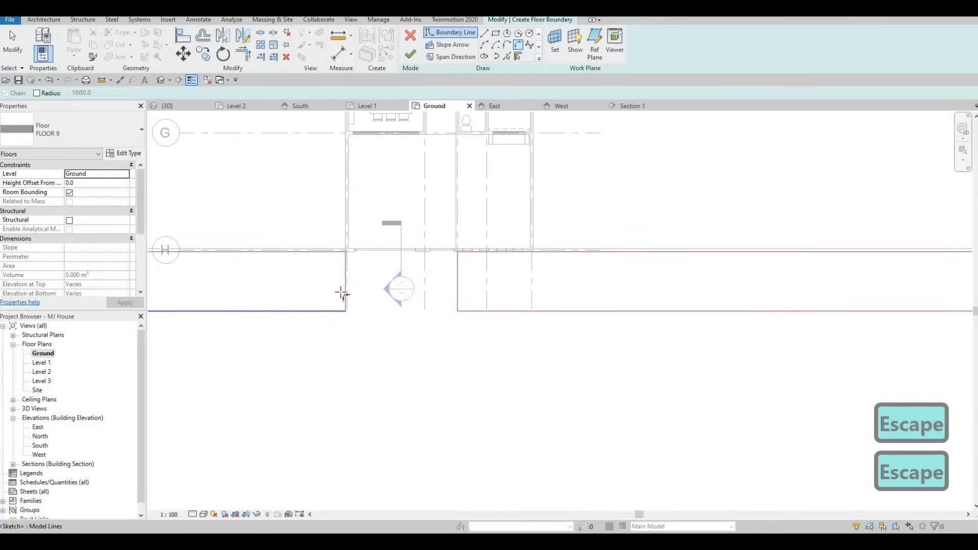
click(344, 289)
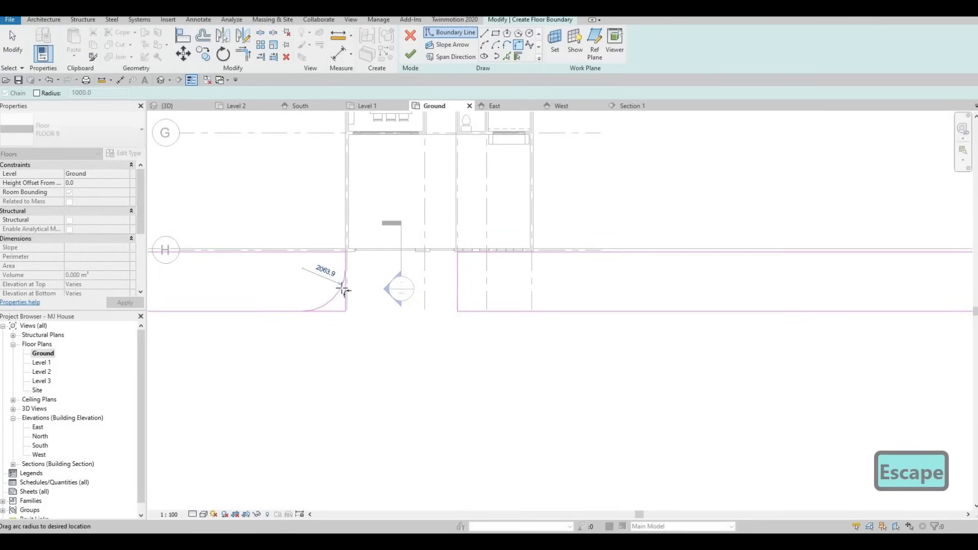
click(467, 299)
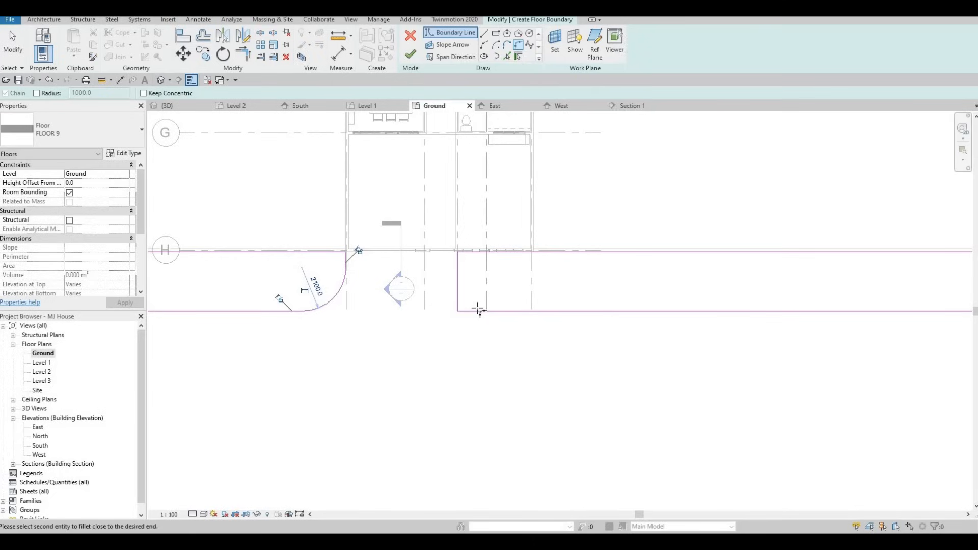
click(458, 294)
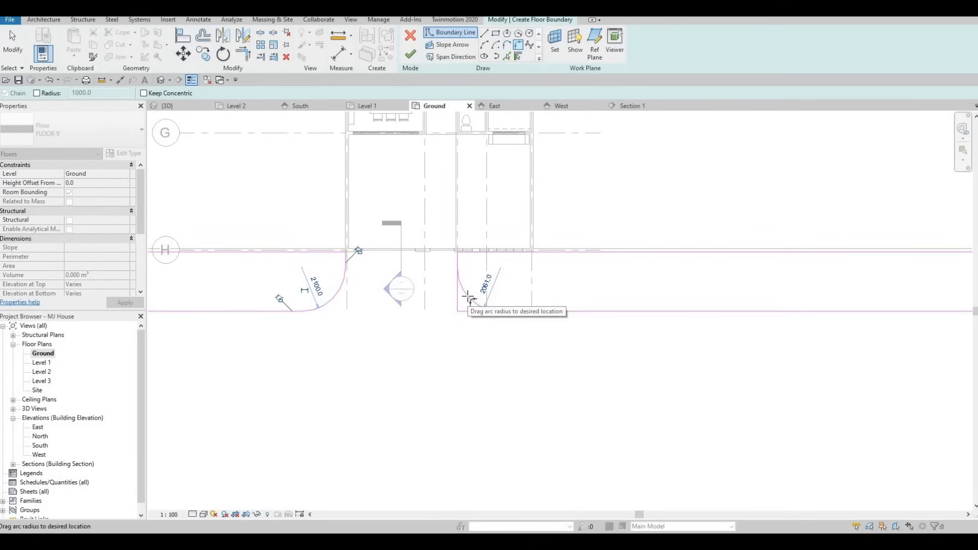
click(467, 299)
key(Escape)
key(Escape)
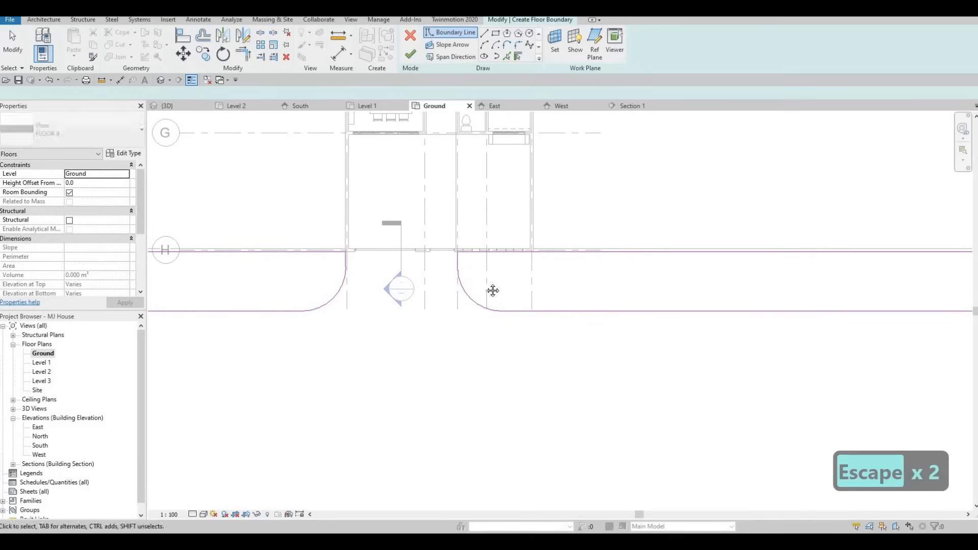
- Finish the floor sketch and view the new floor strip in 3D
scroll(430, 229, down, 2)
scroll(430, 229, down, 1)
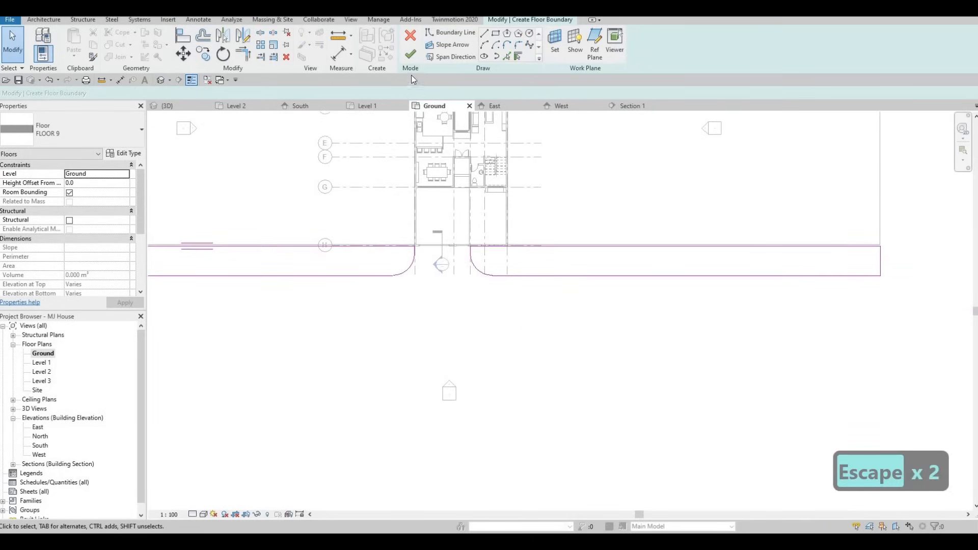
click(180, 106)
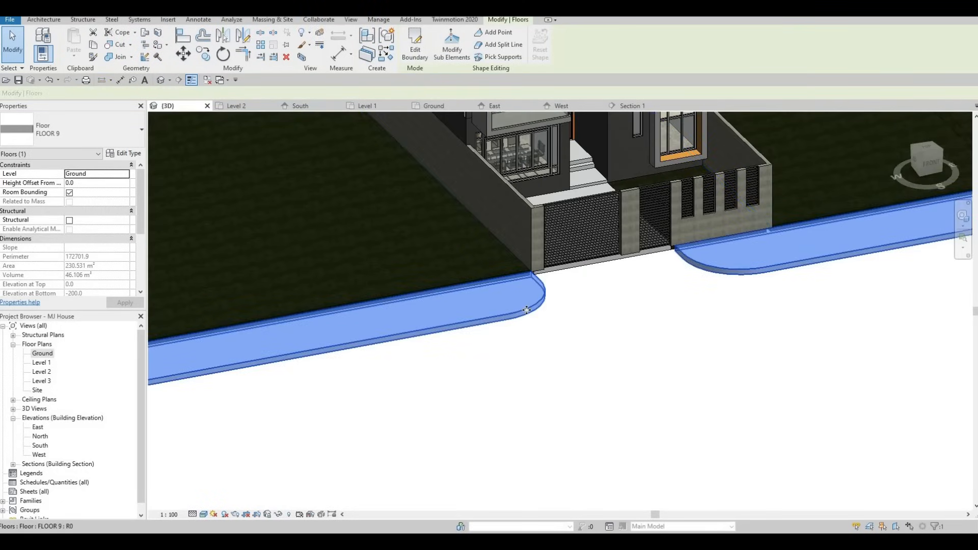
- Set the floor strip's height offset from level to -100 mm
click(88, 183)
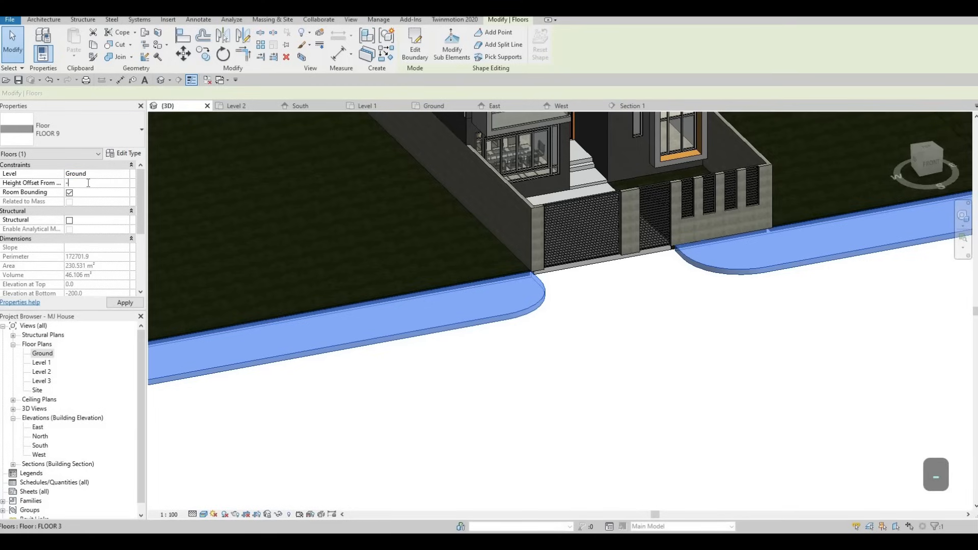
text(-100)
key(Return)
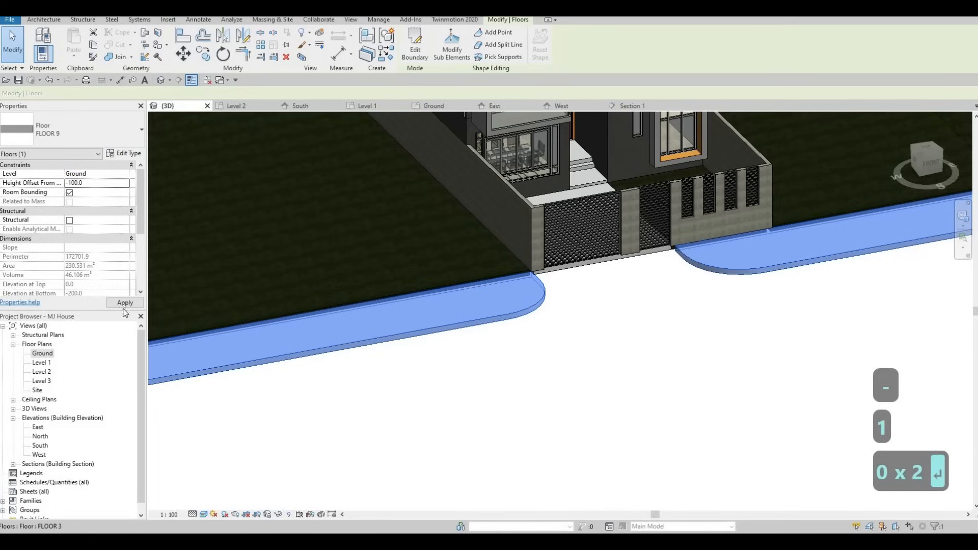
key(Escape)
key(Escape)
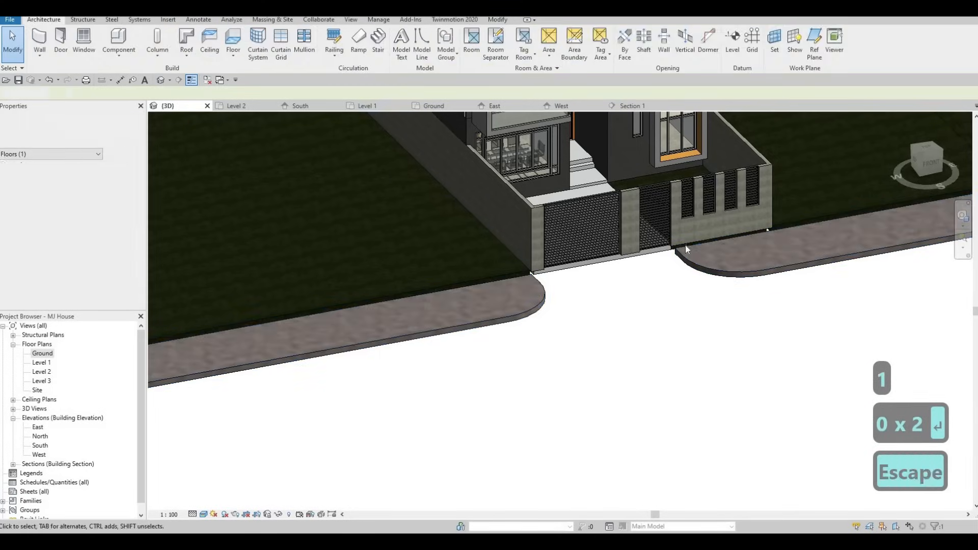
- Reselect the floor strip and set its height offset from level to -50 mm
scroll(685, 247, up, 4)
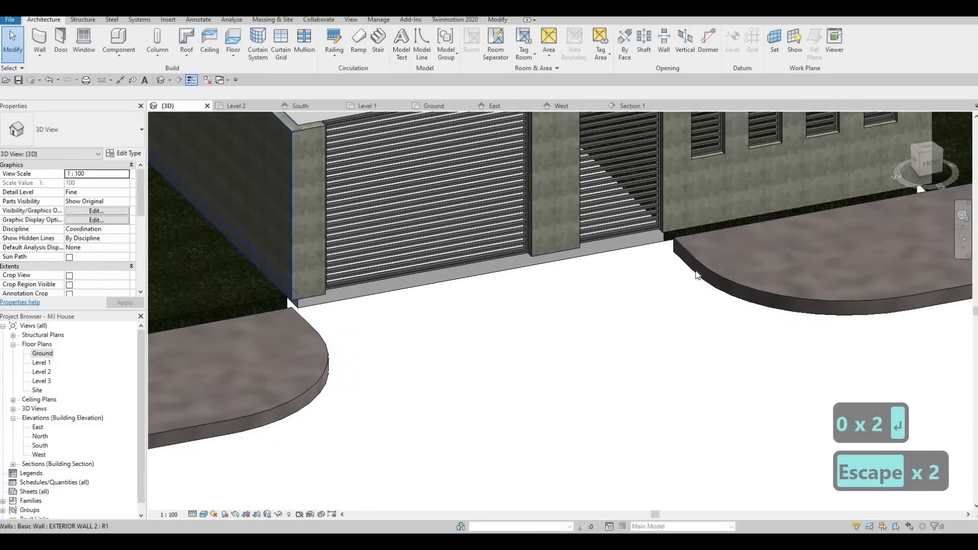
click(687, 279)
click(103, 183)
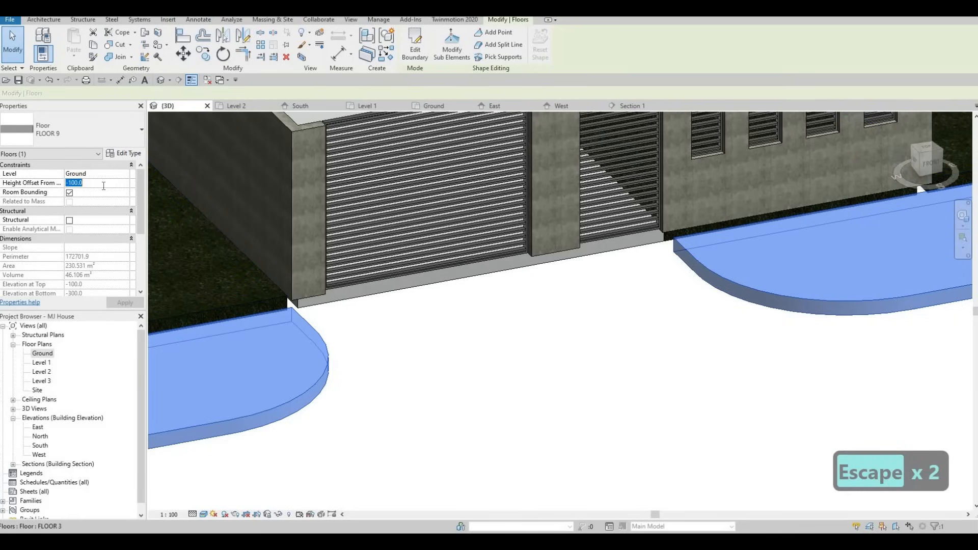
text(-50)
key(Return)
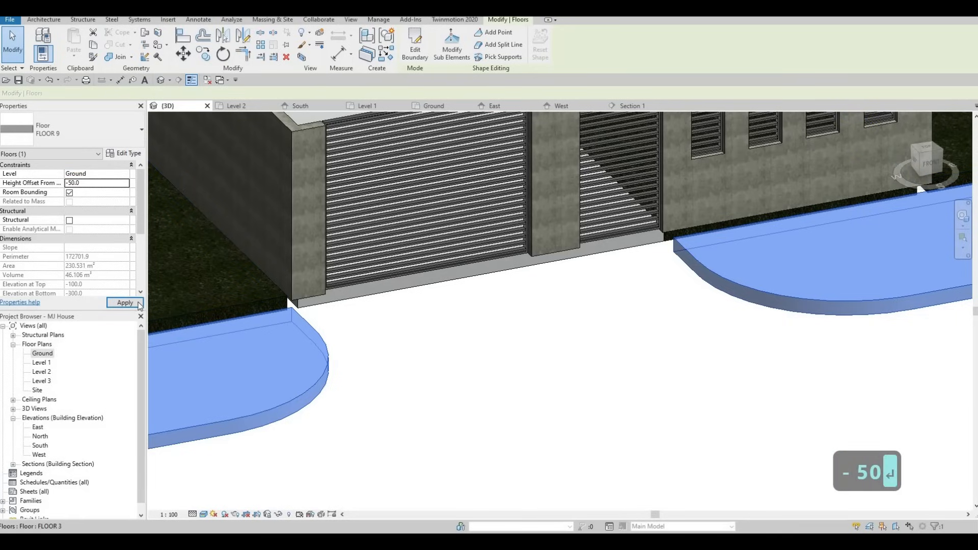
key(Escape)
key(Escape)
- Undo the two height offset changes on the floor strip
shift+middle_drag(782, 257, 609, 245)
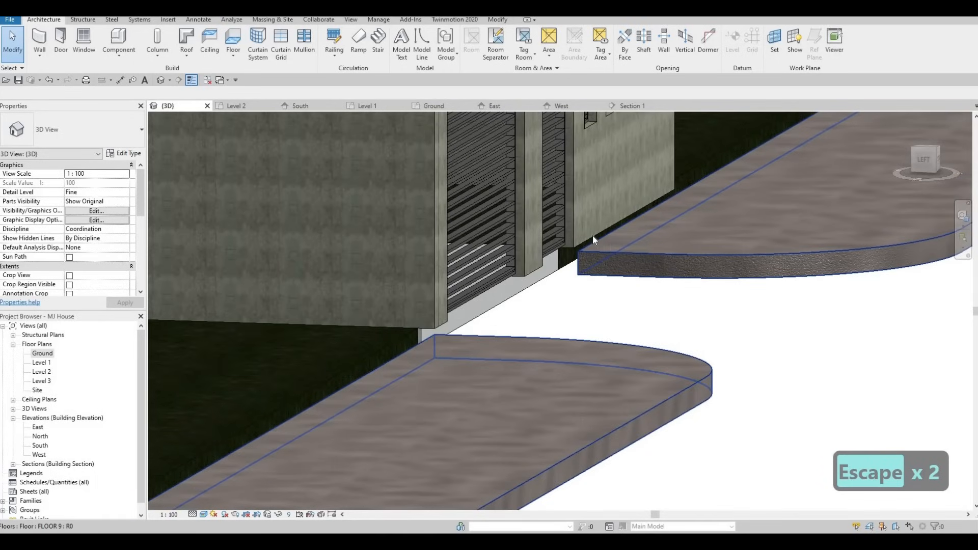
key(ctrl+z)
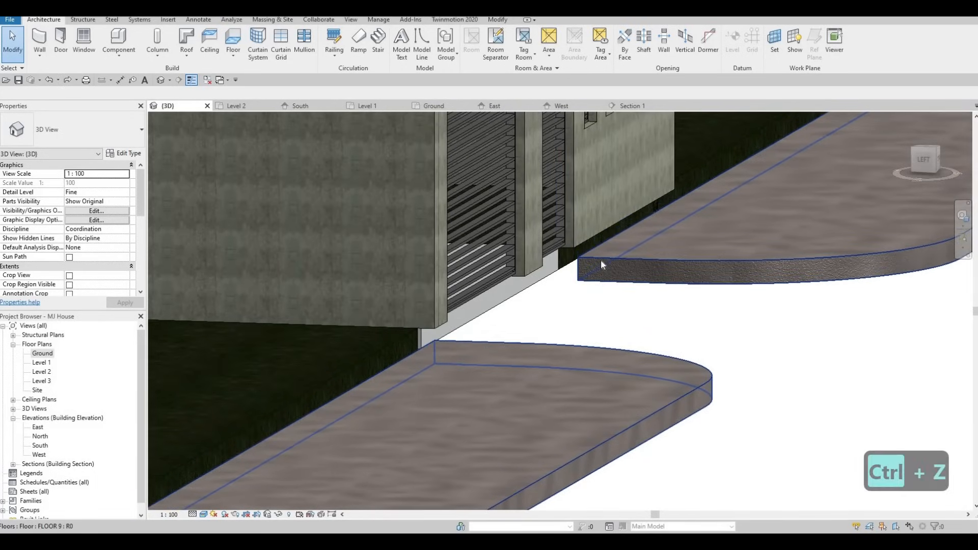
key(ctrl+z)
mouse_move(569, 287)
shift+middle_down()
mouse_move(561, 282)
mouse_move(566, 320)
mouse_move(520, 332)
mouse_move(622, 253)
mouse_move(572, 218)
mouse_move(641, 205)
mouse_move(481, 219)
mouse_move(462, 230)
mouse_move(497, 290)
mouse_move(581, 299)
mouse_move(571, 337)
mouse_move(557, 304)
mouse_move(545, 323)
mouse_move(541, 296)
mouse_move(560, 295)
shift+middle_up()
scroll(561, 295, down, 5)
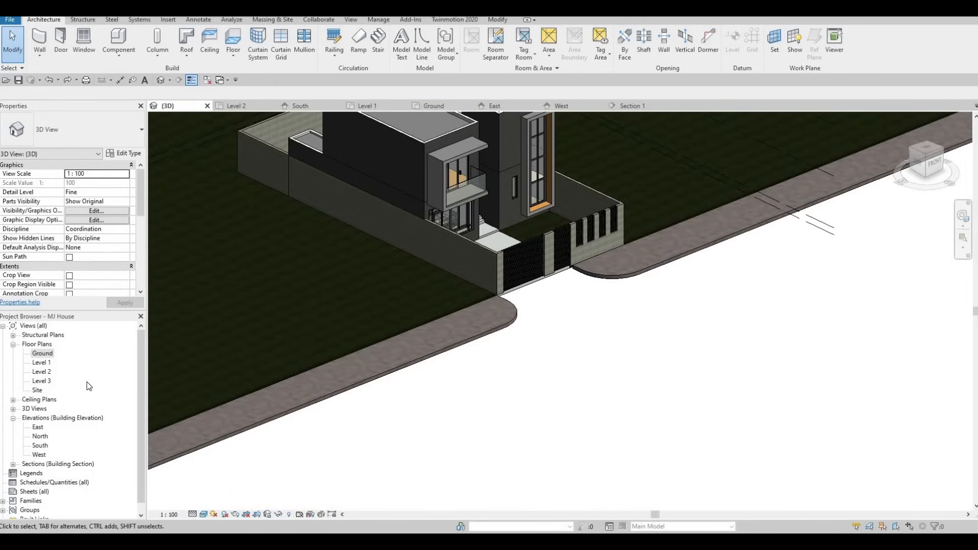
- Open the Ground floor plan and edit the boundary of the front floor strip
double_click(46, 353)
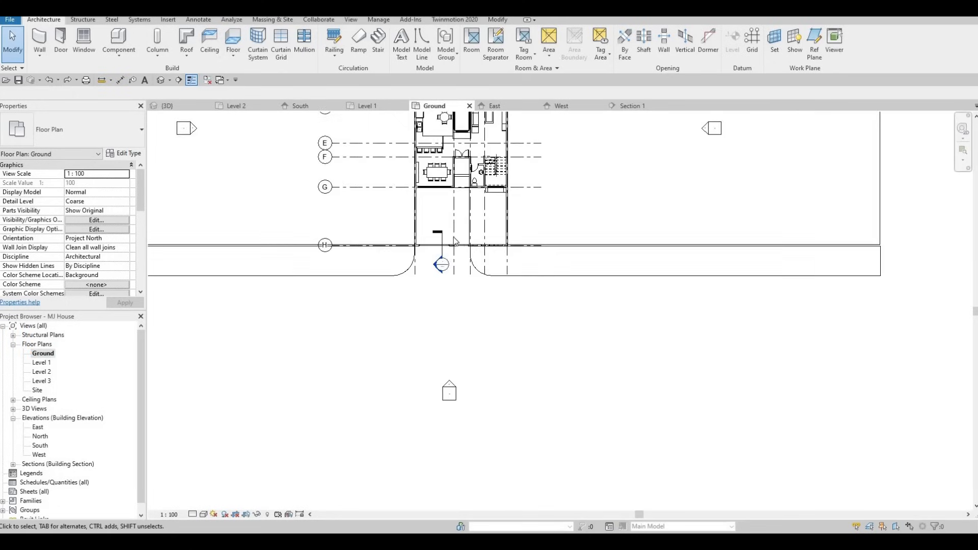
scroll(422, 268, down, 3)
key(Escape)
click(423, 224)
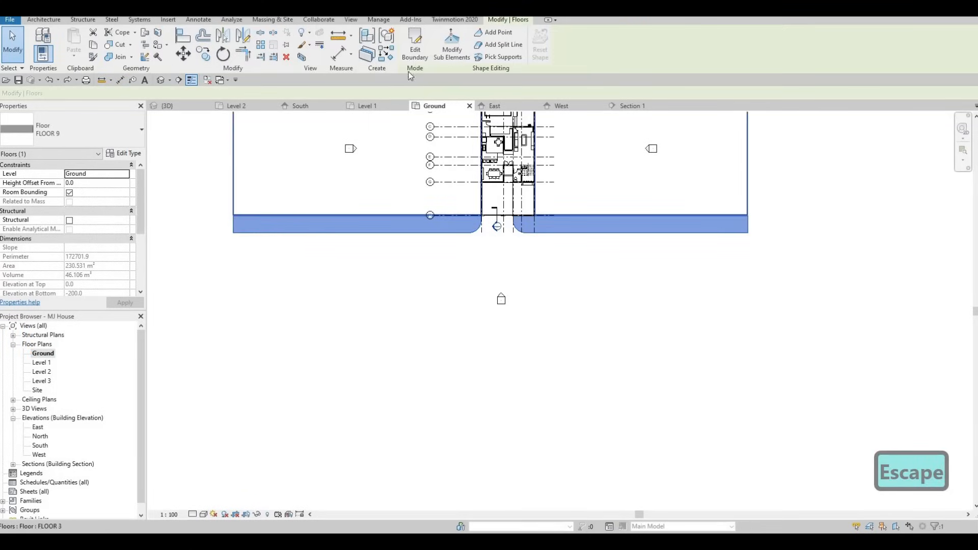
click(410, 51)
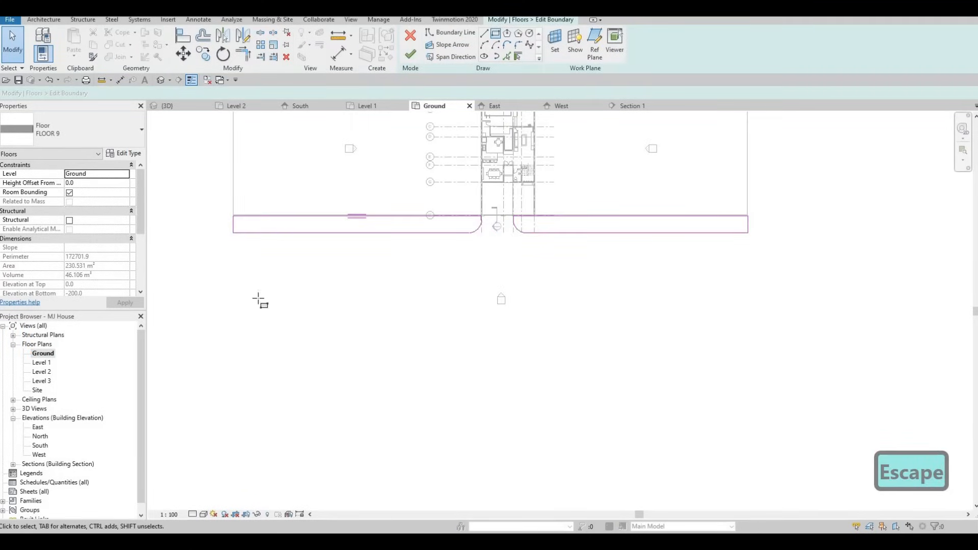
key(Escape)
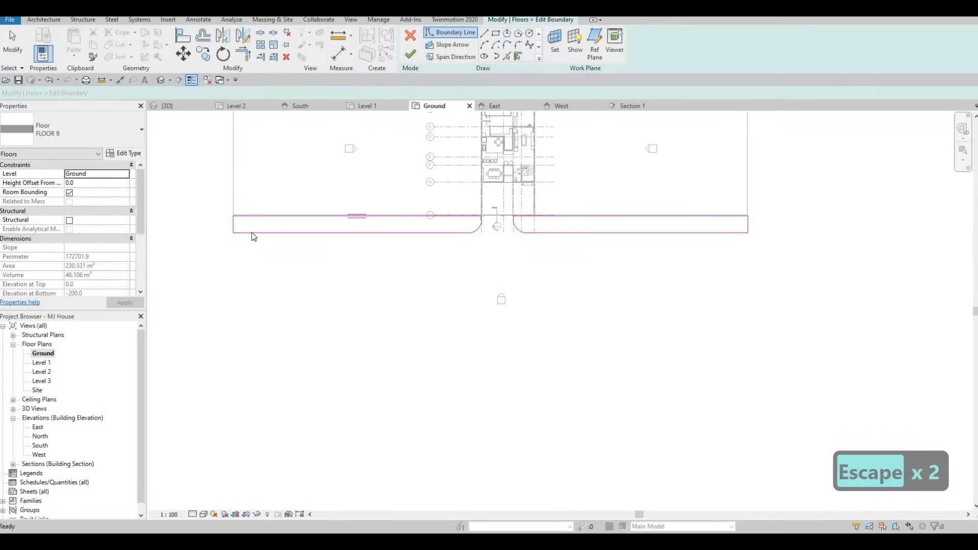
- Copy the left boundary loop about 12000 mm downward
key(Tab)
click(252, 232)
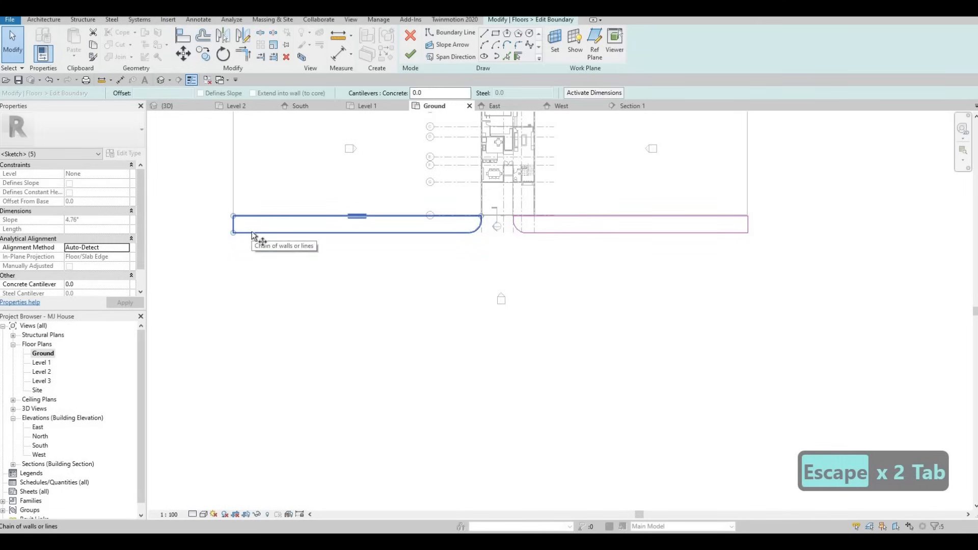
key(c)
key(o)
click(251, 233)
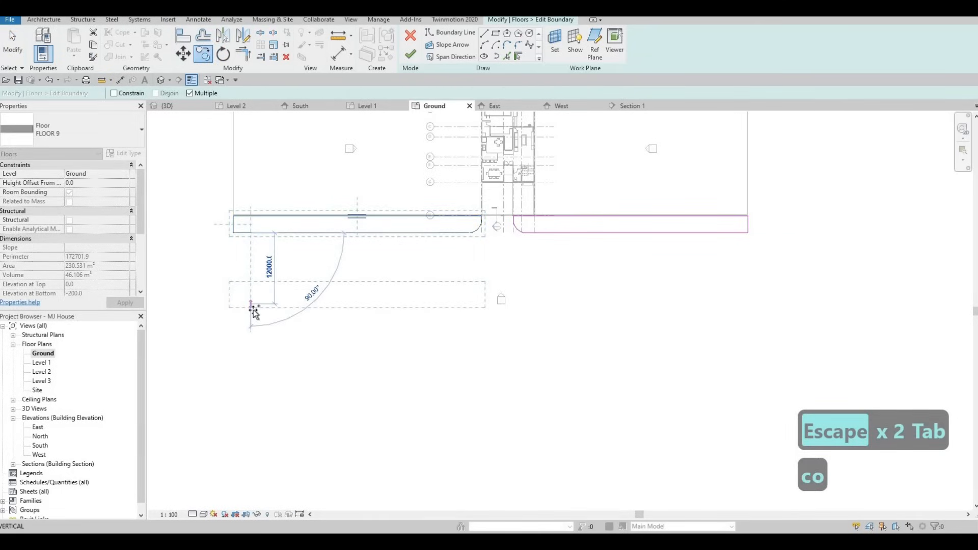
click(353, 312)
key(Escape)
key(Escape)
key(Escape)
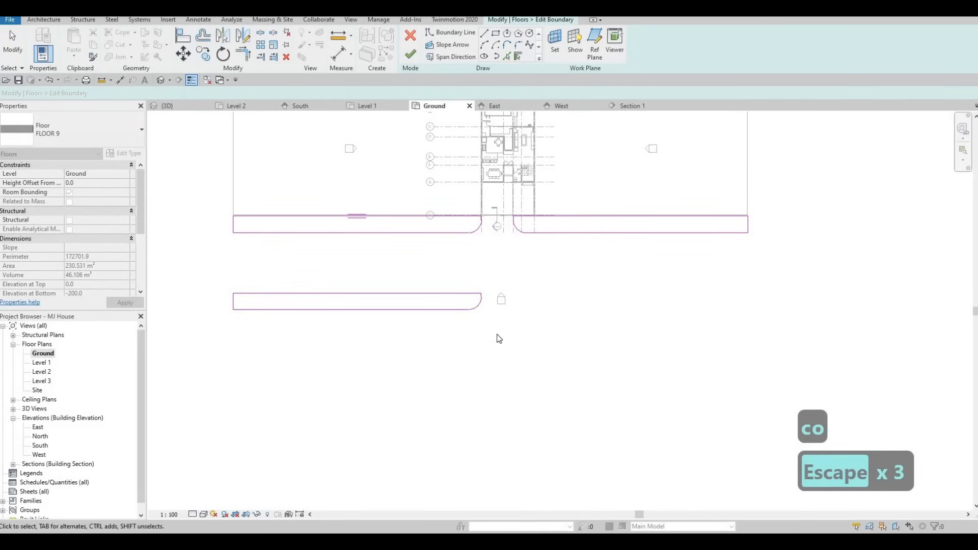
- Delete the rounded right end of the copied boundary loop
drag(459, 277, 498, 336)
key(Delete)
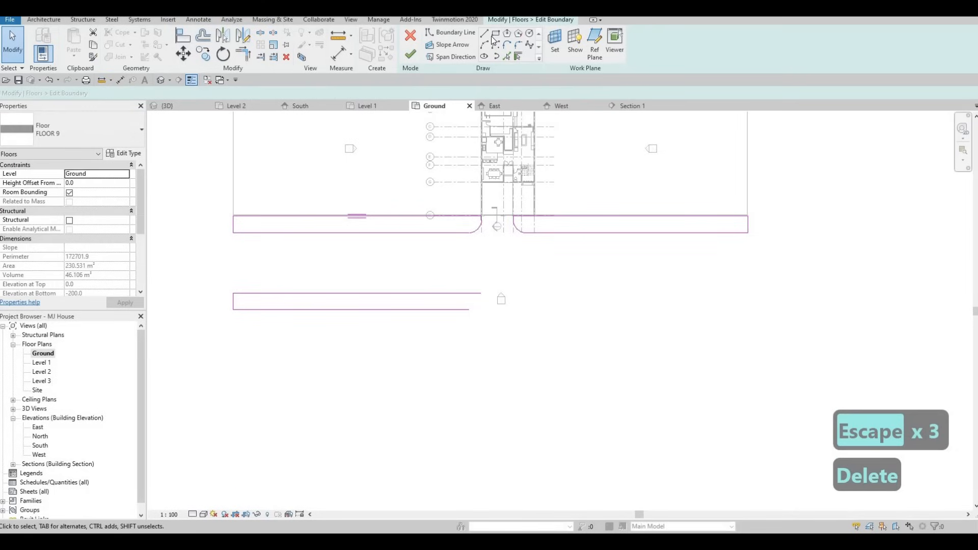
click(468, 310)
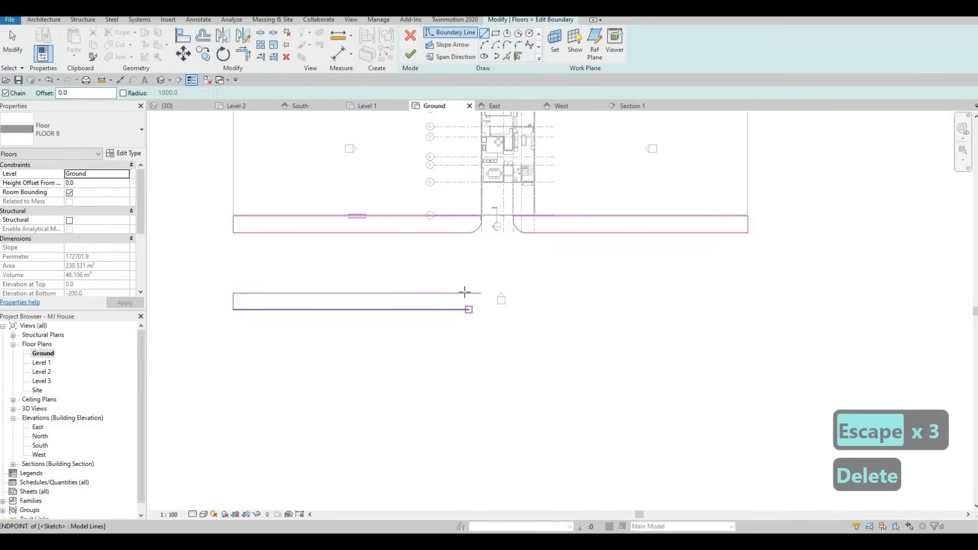
key(Escape)
key(Escape)
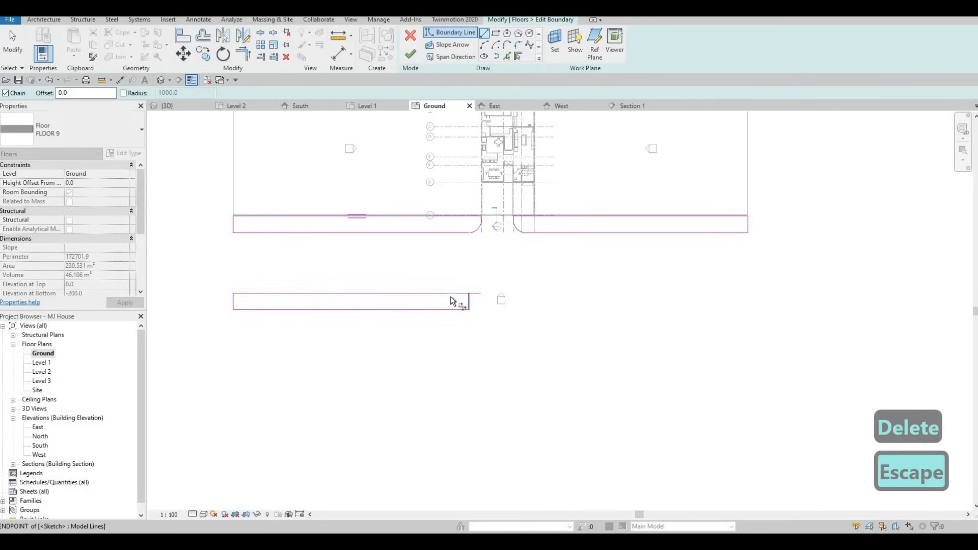
key(Escape)
key(Escape)
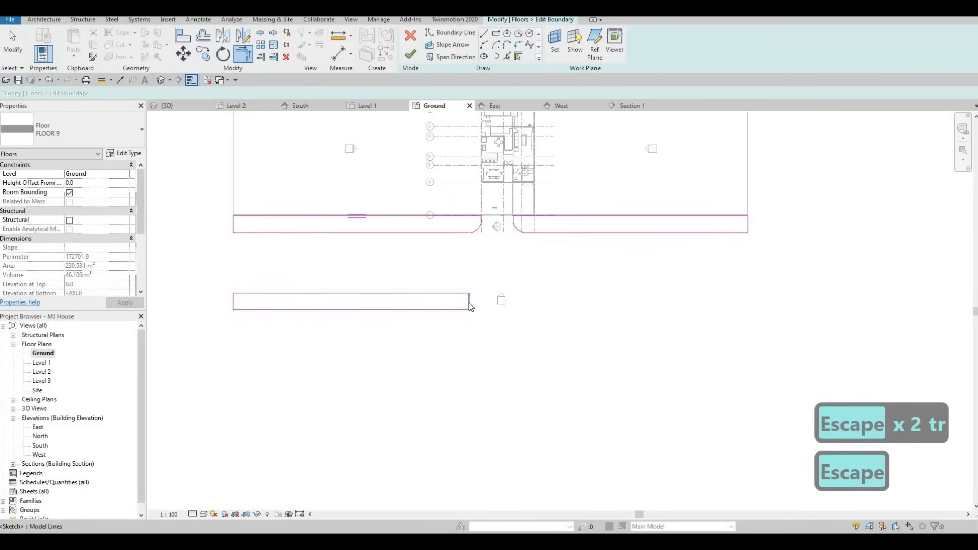
- Extend the copied loop's end to the upper strip's right edge and finish the boundary edit
click(468, 302)
drag(751, 314, 751, 314)
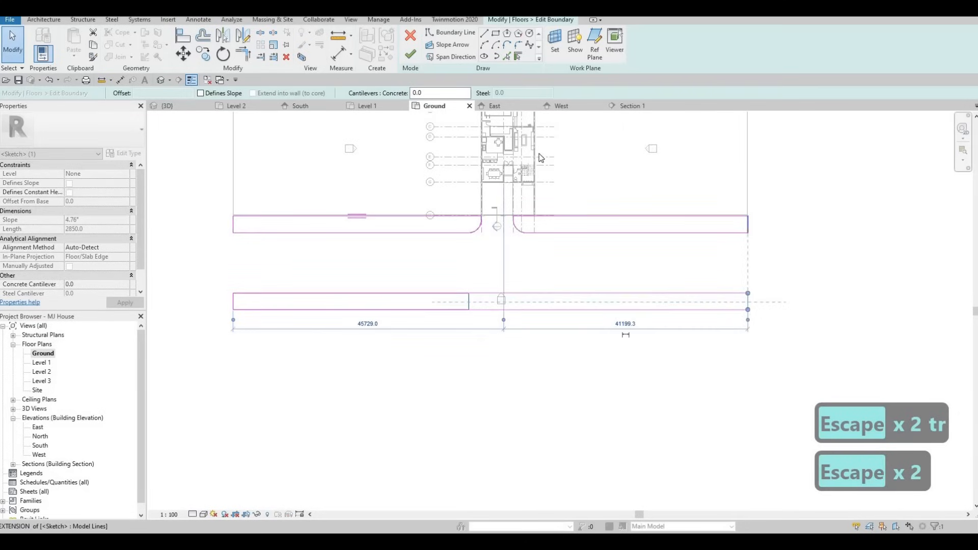
key(Escape)
click(406, 56)
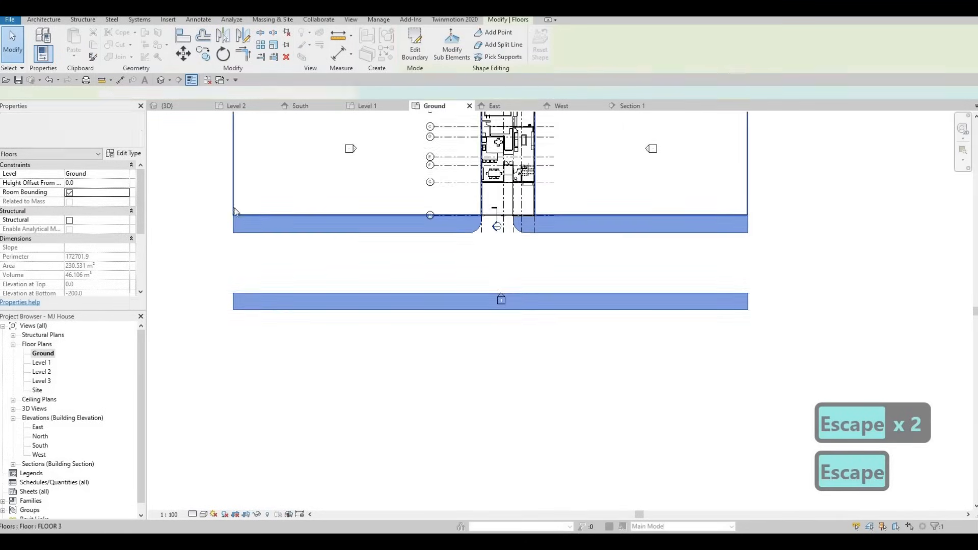
- Select the large ground slab and open its boundary for editing
key(Escape)
click(547, 253)
click(414, 46)
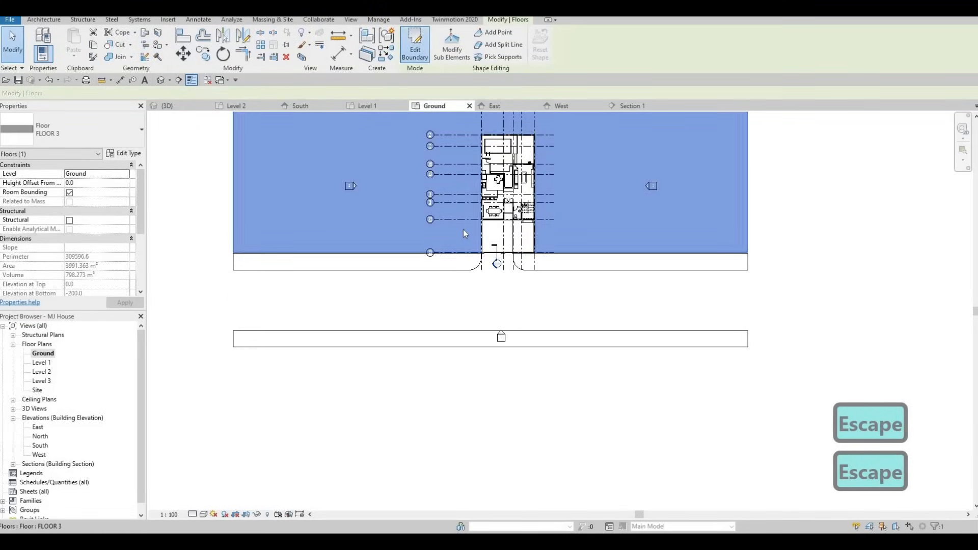
scroll(484, 257, up, 4)
scroll(434, 260, up, 3)
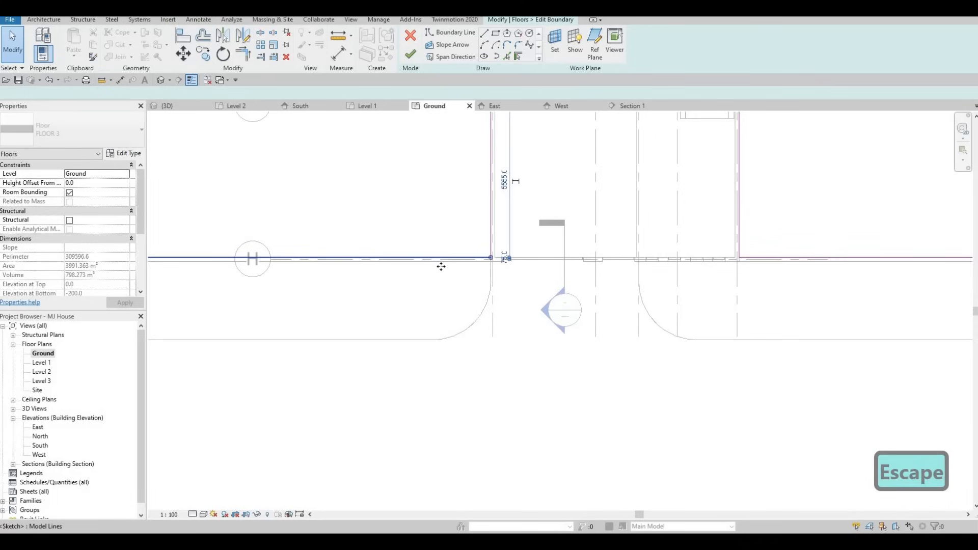
click(440, 260)
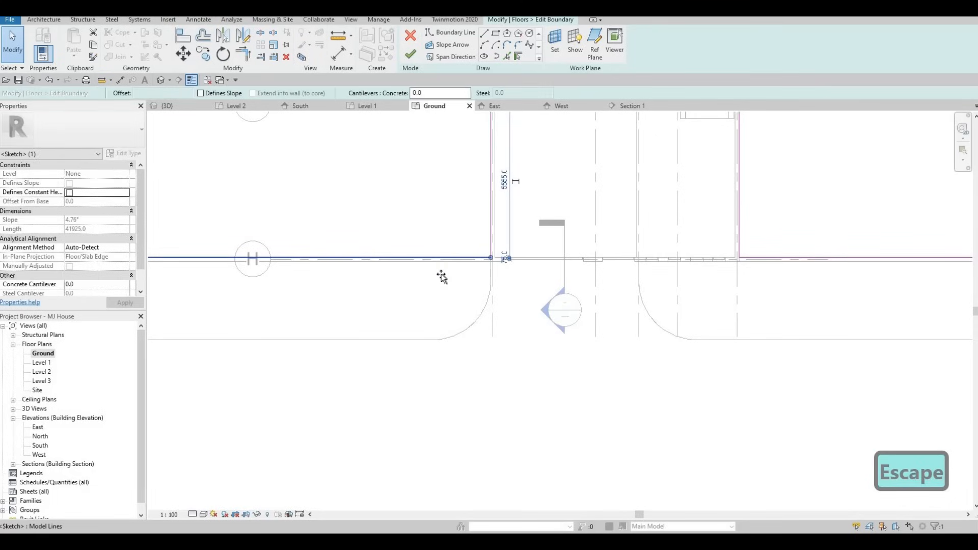
key(Escape)
click(758, 257)
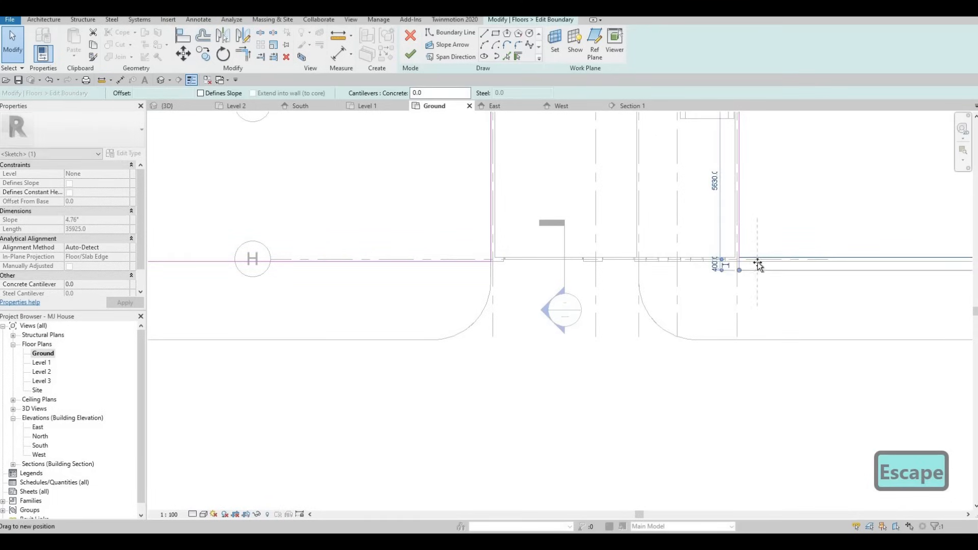
key(Escape)
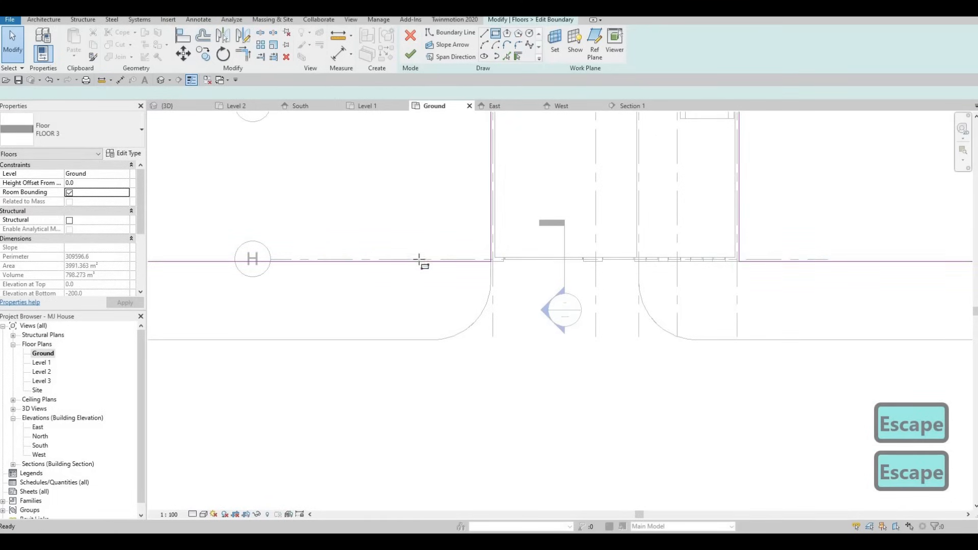
- Sketch a rectangle about 66870 by 13320 mm below the copied strip in the ground slab boundary
scroll(377, 278, down, 3)
middle_drag(171, 377, 382, 257)
scroll(268, 323, down, 1)
click(230, 302)
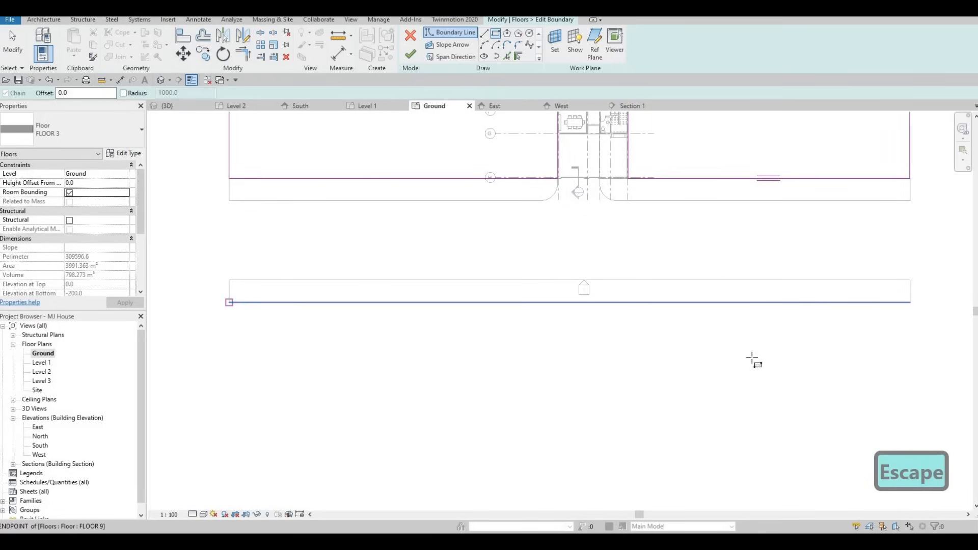
scroll(774, 360, down, 3)
click(797, 360)
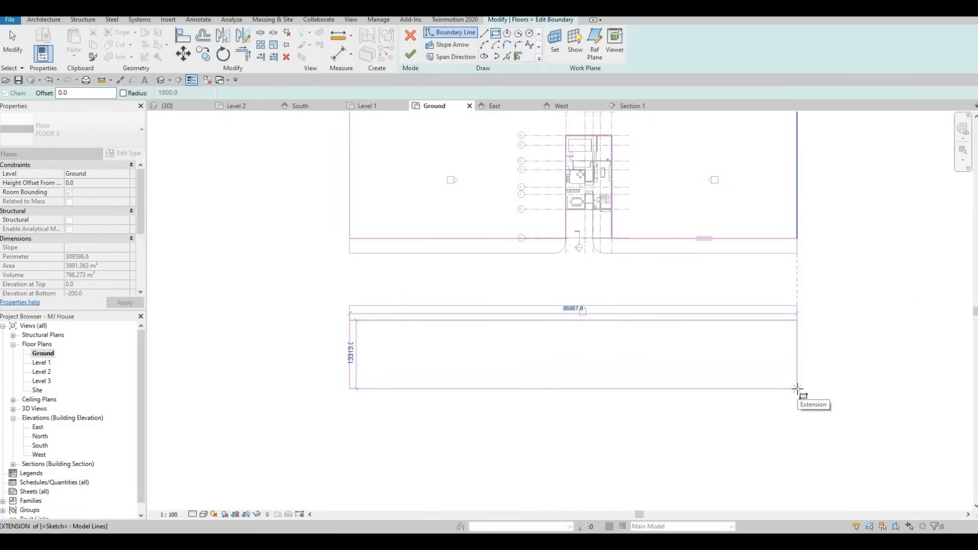
click(797, 388)
key(Escape)
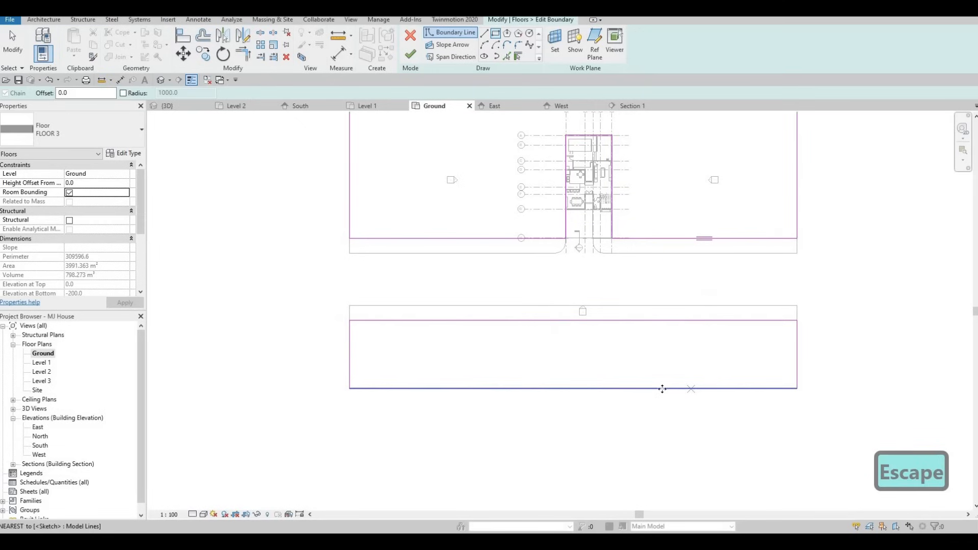
key(Escape)
- Move the rectangle's lower edge to make it 16000 mm deep, finish the boundary, and decline attaching walls
drag(652, 389, 651, 402)
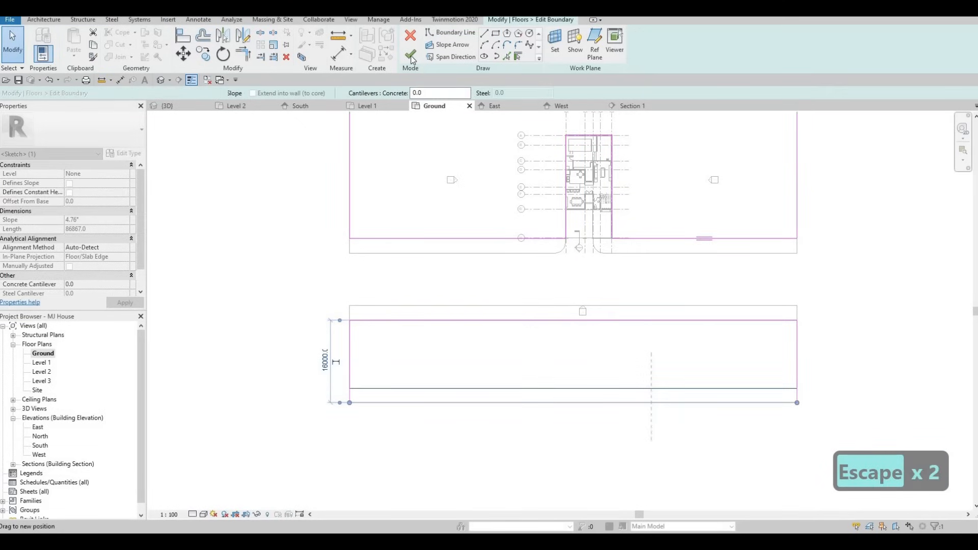
key(Escape)
click(410, 55)
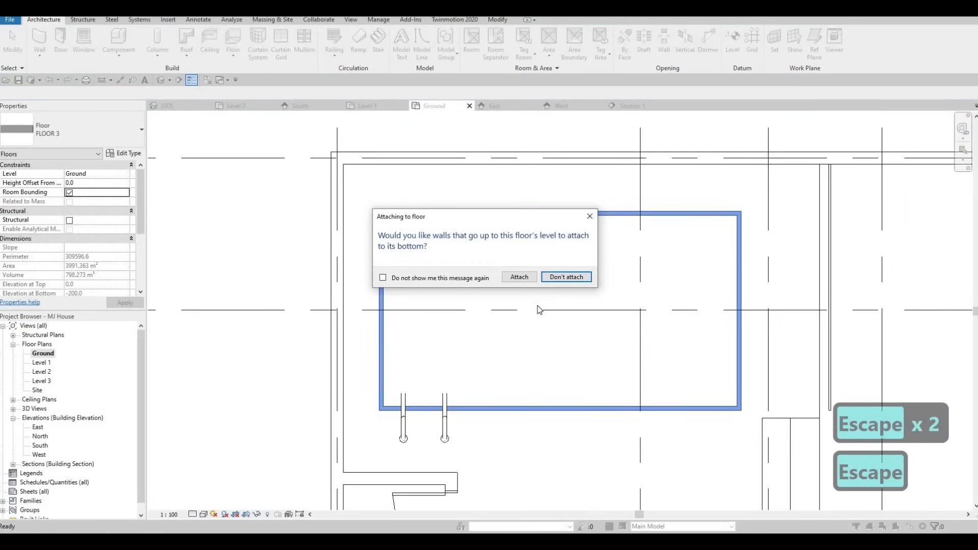
click(570, 276)
- Start a new floor and duplicate the floor type as FLOOR 10
scroll(548, 300, down, 10)
key(Escape)
scroll(558, 289, up, 1)
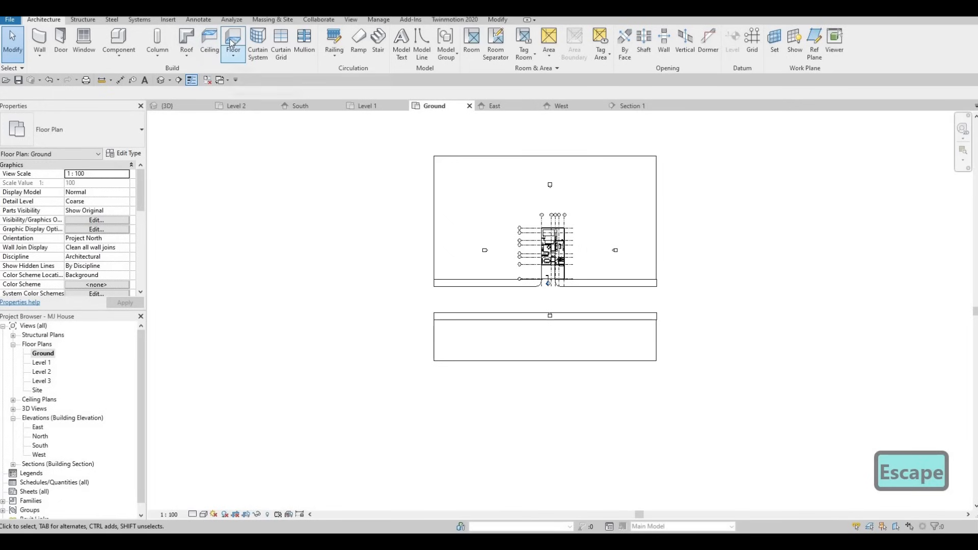
click(224, 53)
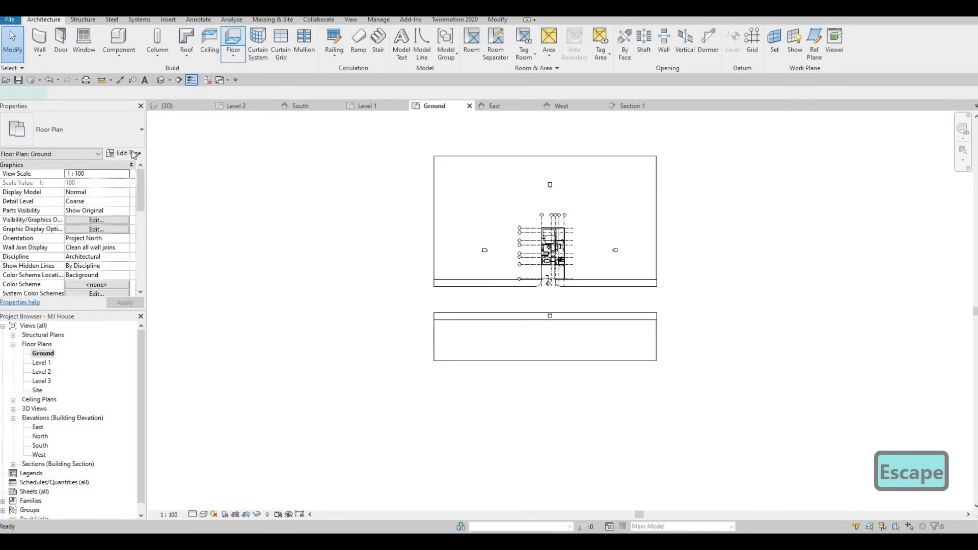
click(126, 157)
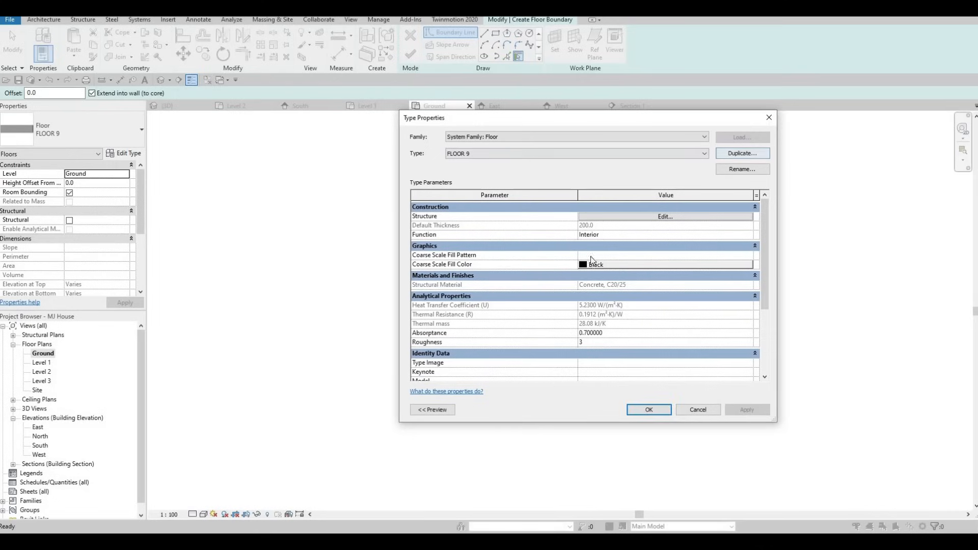
click(742, 153)
click(586, 290)
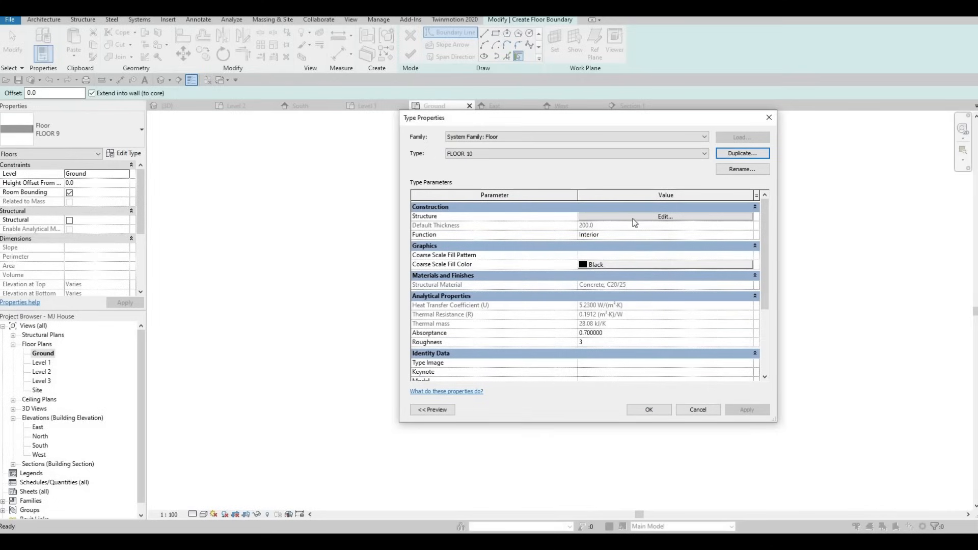
- Set FLOOR 10's structure layer material to Concrete, C70/85 and close the type properties
click(583, 218)
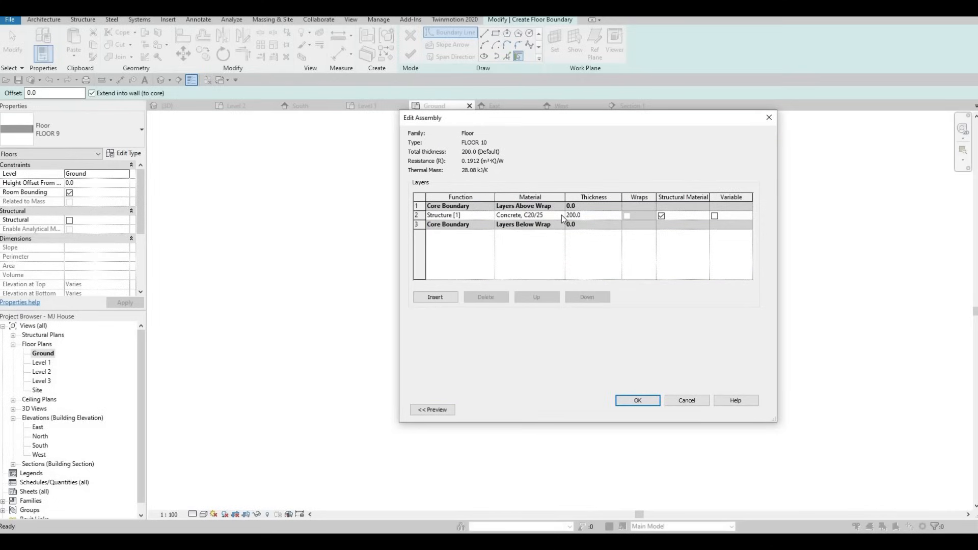
click(561, 215)
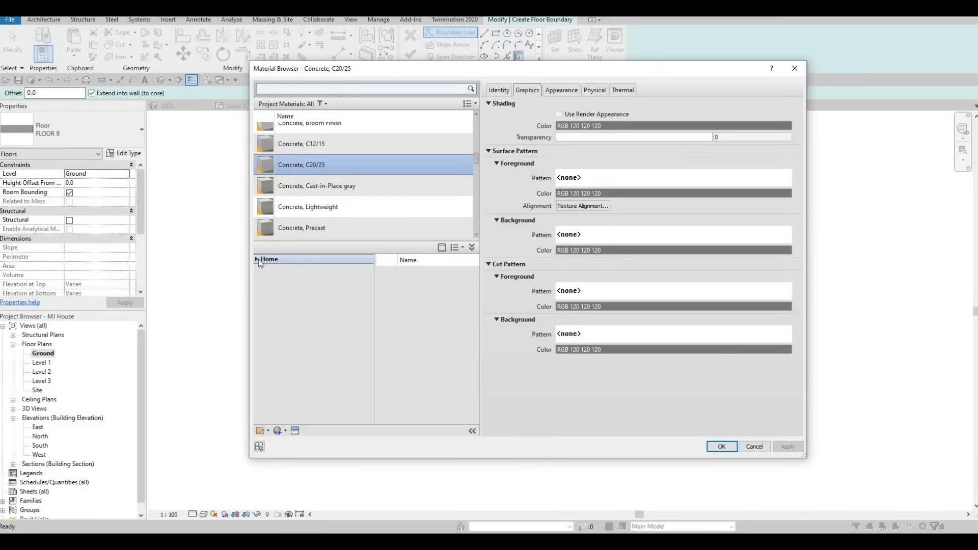
click(261, 278)
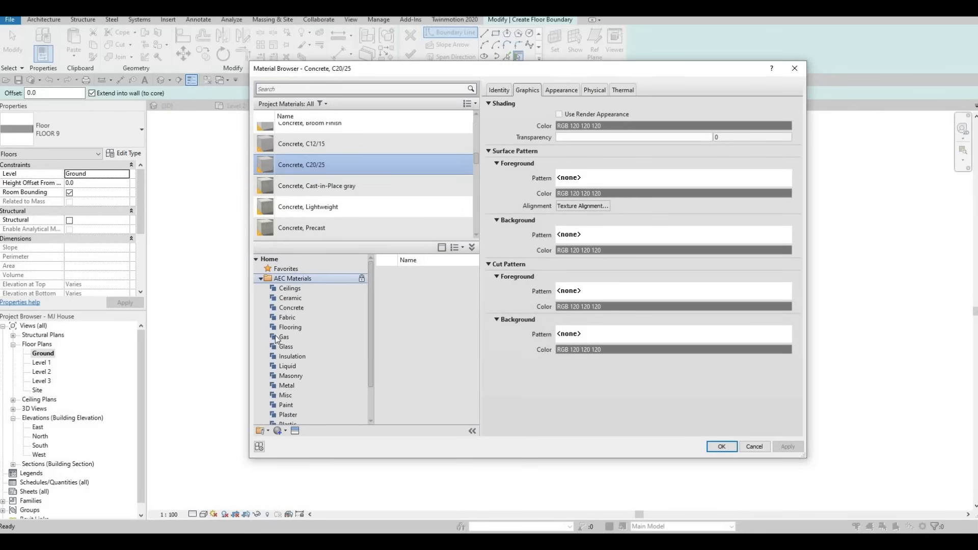
click(296, 308)
scroll(423, 352, down, 5)
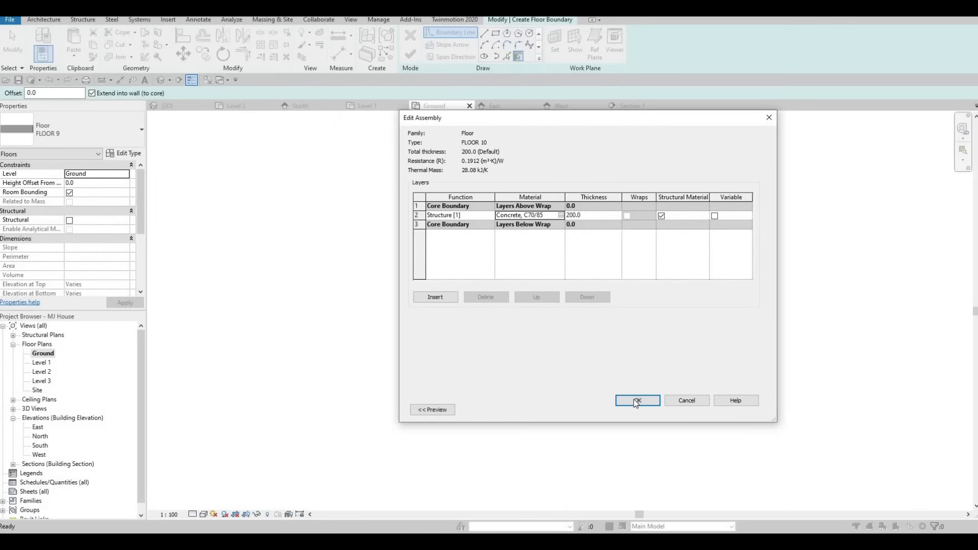
click(640, 400)
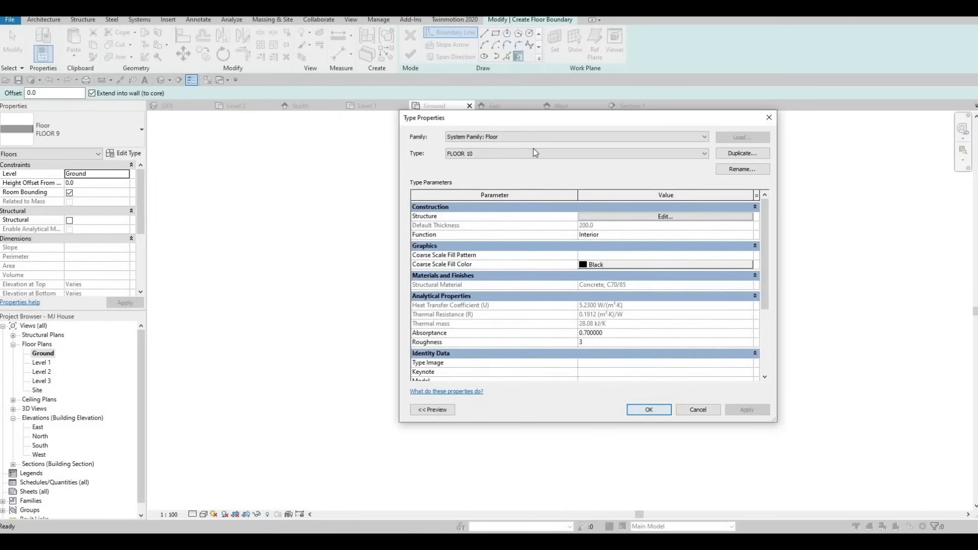
key(Return)
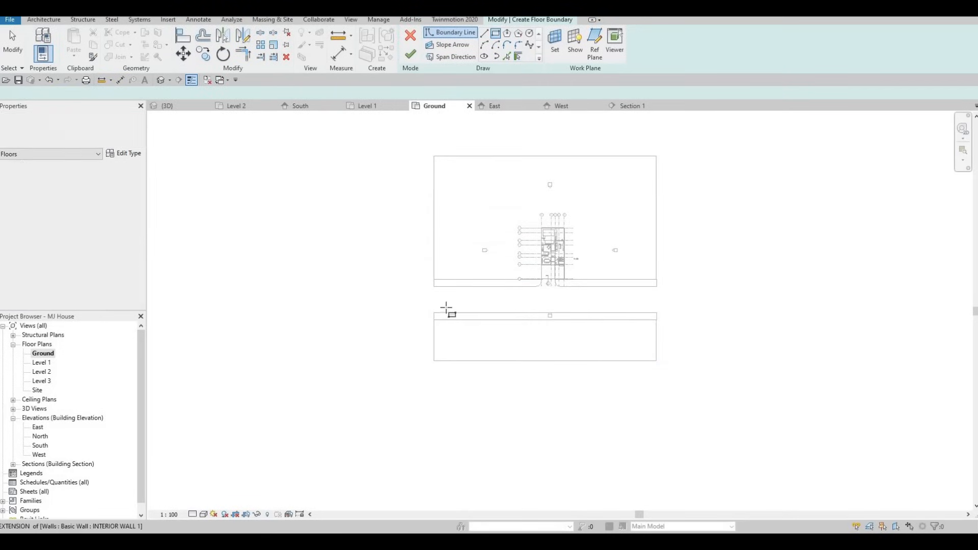
- Sketch a rectangular floor boundary about 76435 by 10150 mm between the slab and the front strip
scroll(443, 306, up, 2)
click(439, 303)
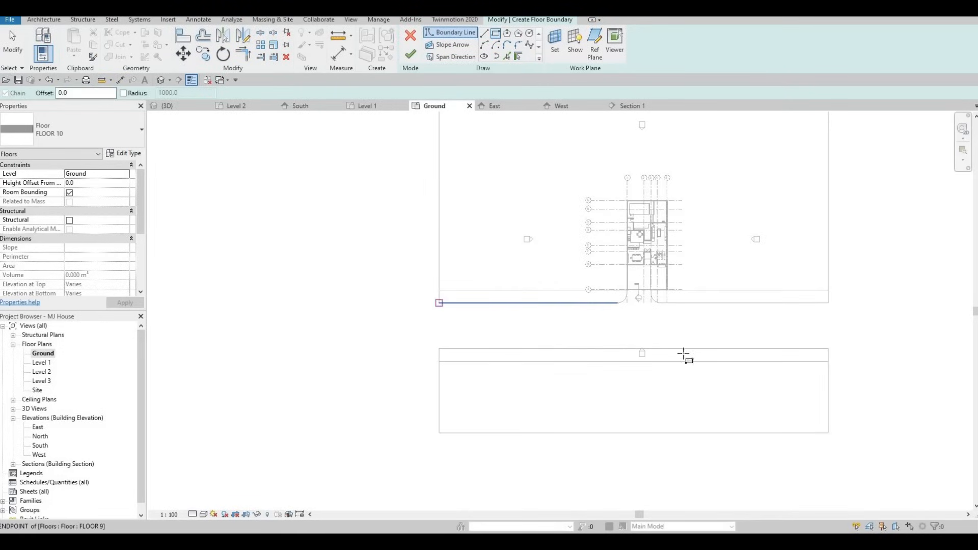
click(828, 348)
key(Escape)
scroll(569, 295, up, 3)
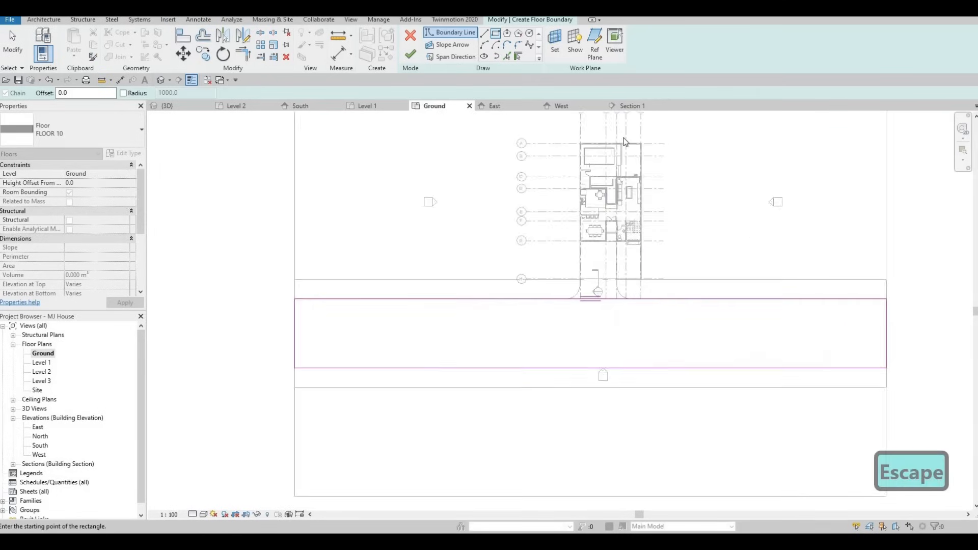
key(Escape)
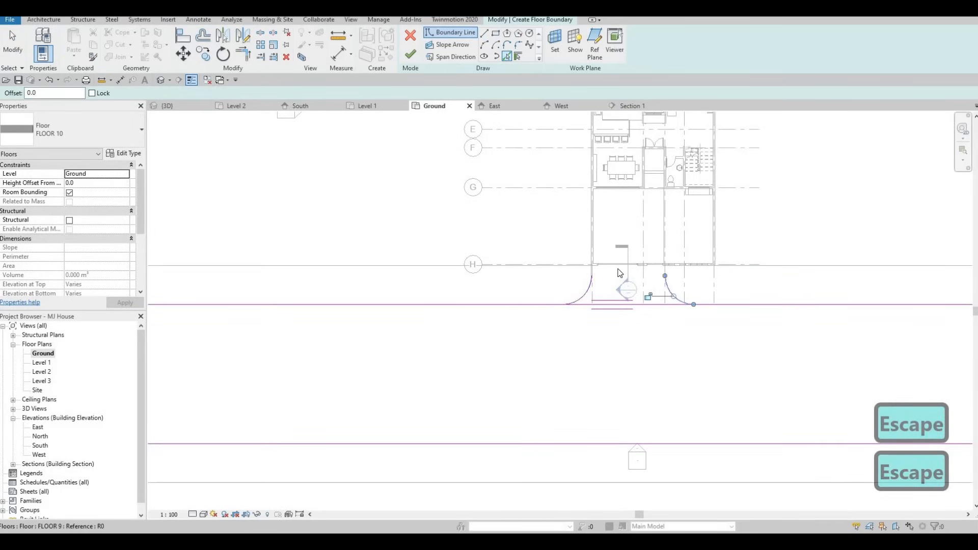
- Split the rectangle's bottom edge near the entrance
scroll(619, 272, up, 4)
click(539, 270)
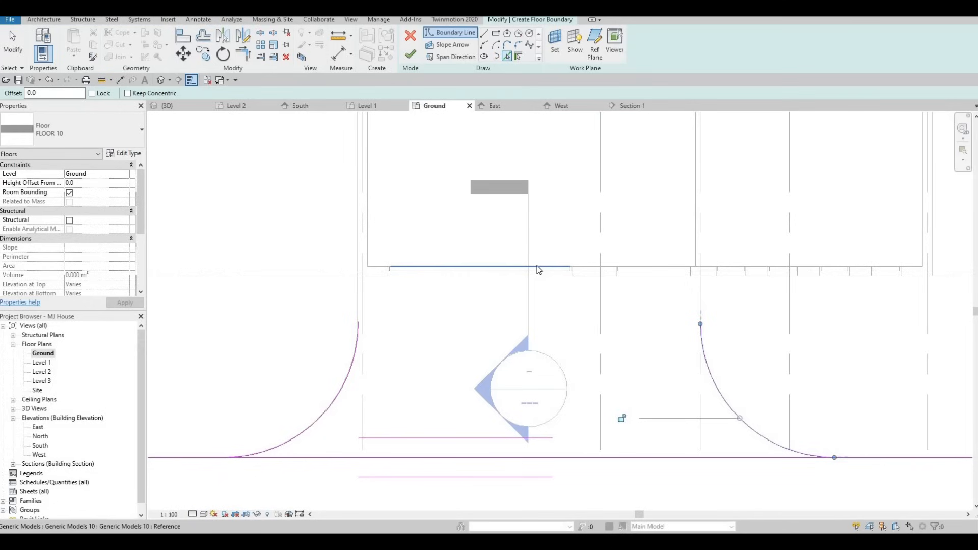
key(Escape)
key(Escape)
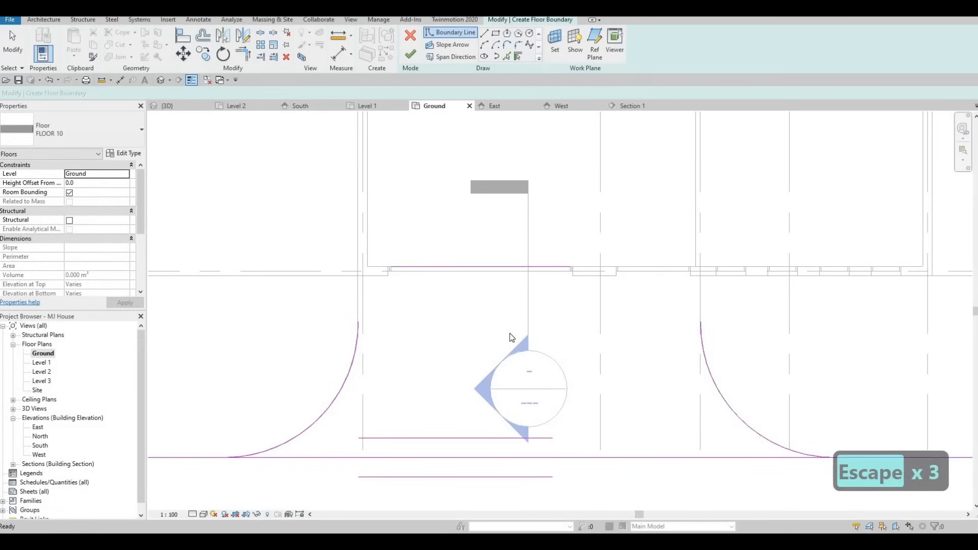
key(s)
key(l)
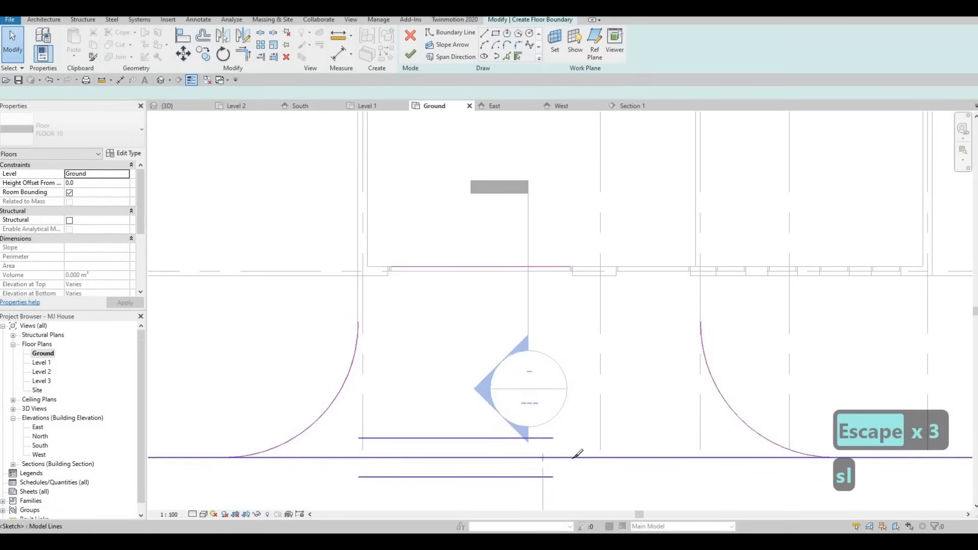
click(569, 457)
key(Escape)
key(Escape)
- Trim the left corner arc to the rectangle's top edge, then undo the trim
key(t)
key(r)
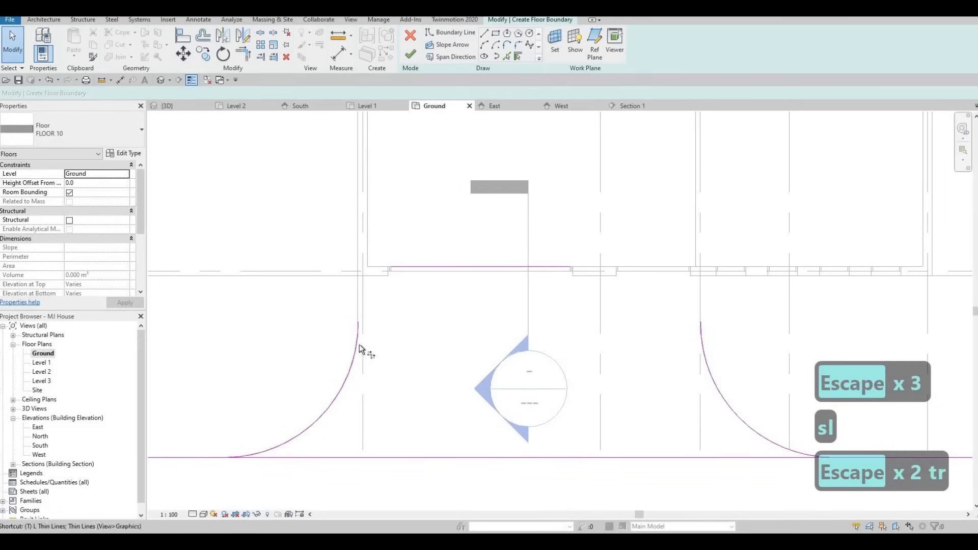
click(358, 345)
click(405, 267)
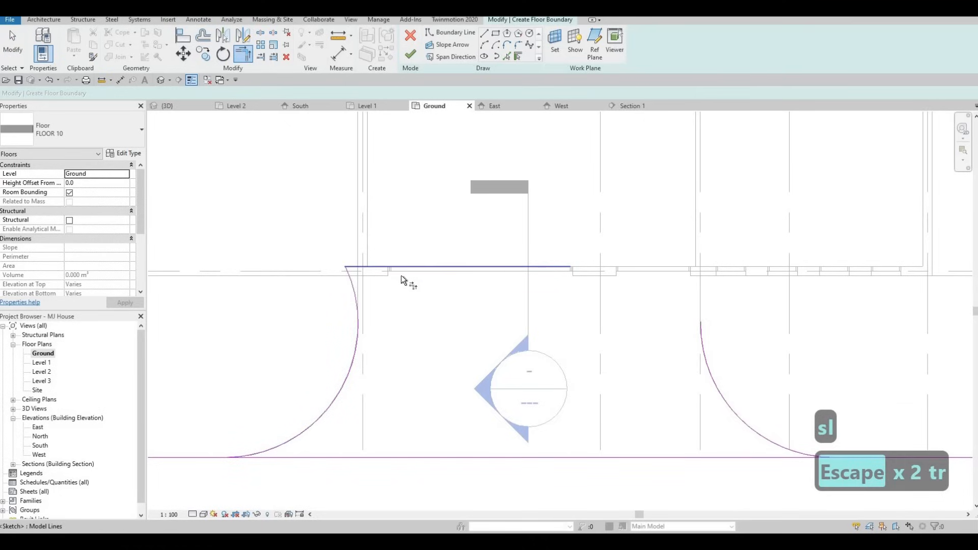
key(ctrl+z)
key(Escape)
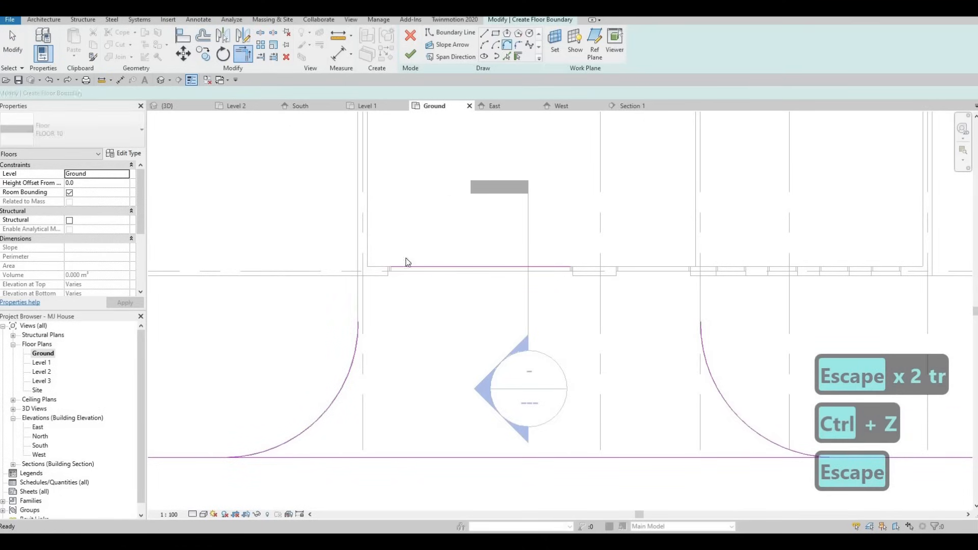
- Examine the short connector lines where the sketch meets the walls at both entrance corners
click(358, 297)
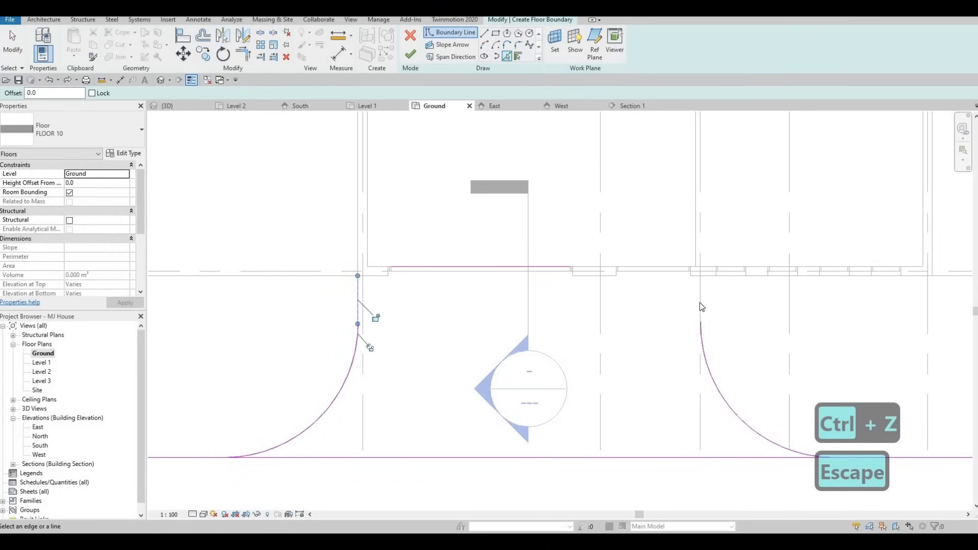
scroll(690, 279, up, 3)
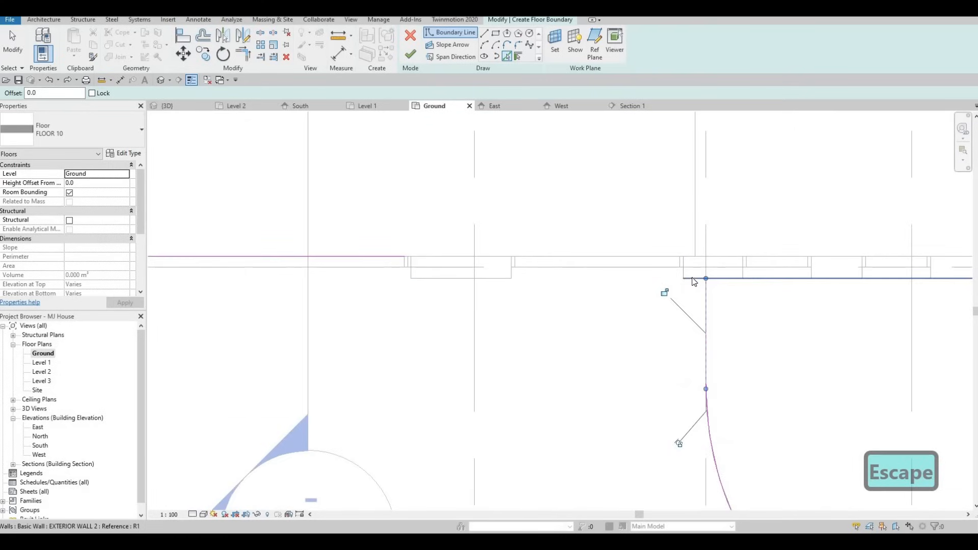
click(685, 278)
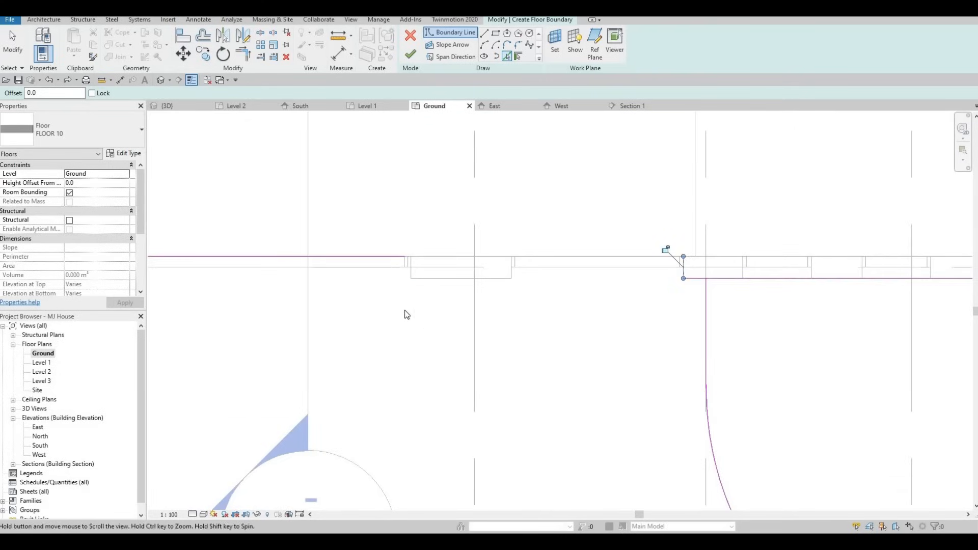
middle_drag(404, 314, 713, 314)
scroll(366, 280, down, 1)
middle_drag(365, 280, 454, 280)
click(383, 278)
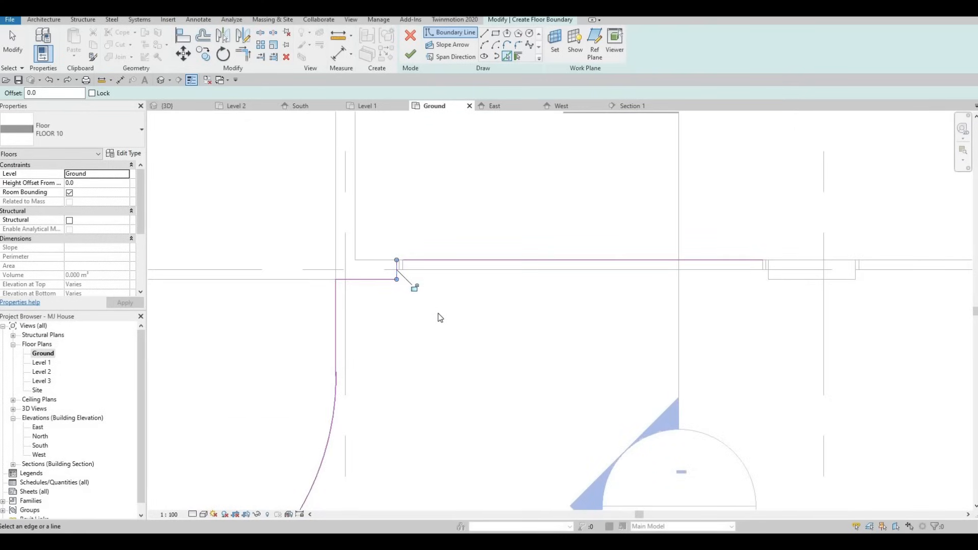
key(F1)
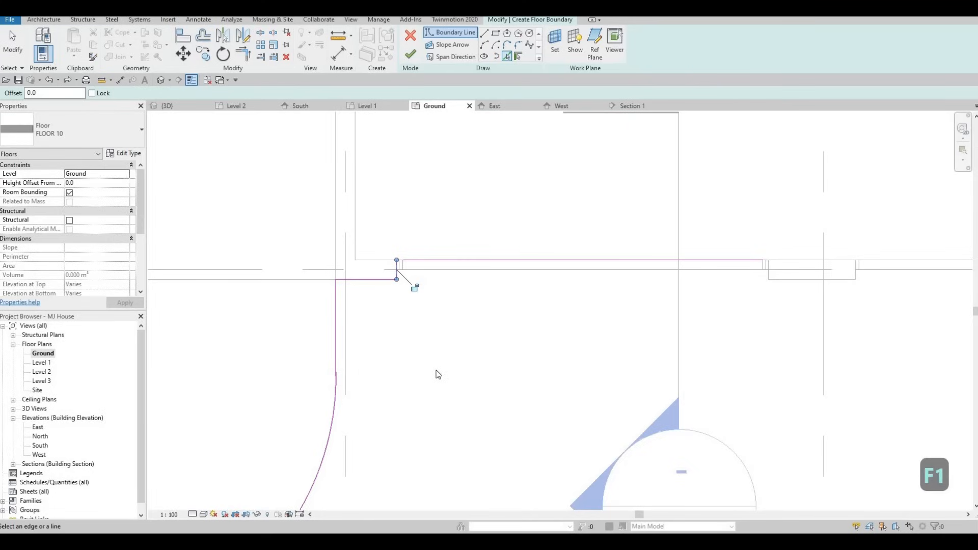
middle_drag(434, 371, 420, 377)
- Trim the sketch's top edge to the corner lines at both entrance walls and dismiss the intersection error
key(t)
key(r)
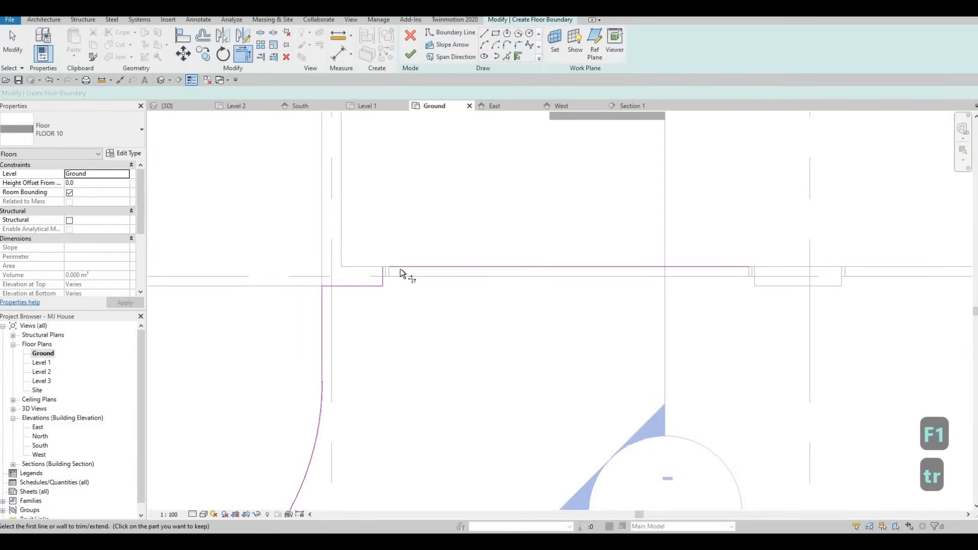
click(401, 268)
middle_drag(510, 276, 253, 245)
middle_drag(343, 256, 238, 225)
middle_drag(385, 246, 300, 224)
scroll(300, 224, down, 1)
click(559, 239)
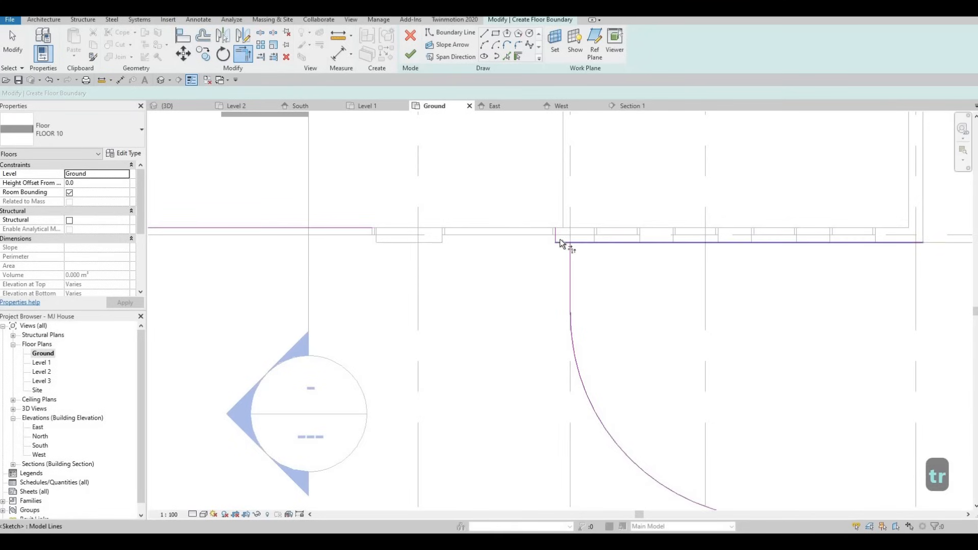
click(554, 234)
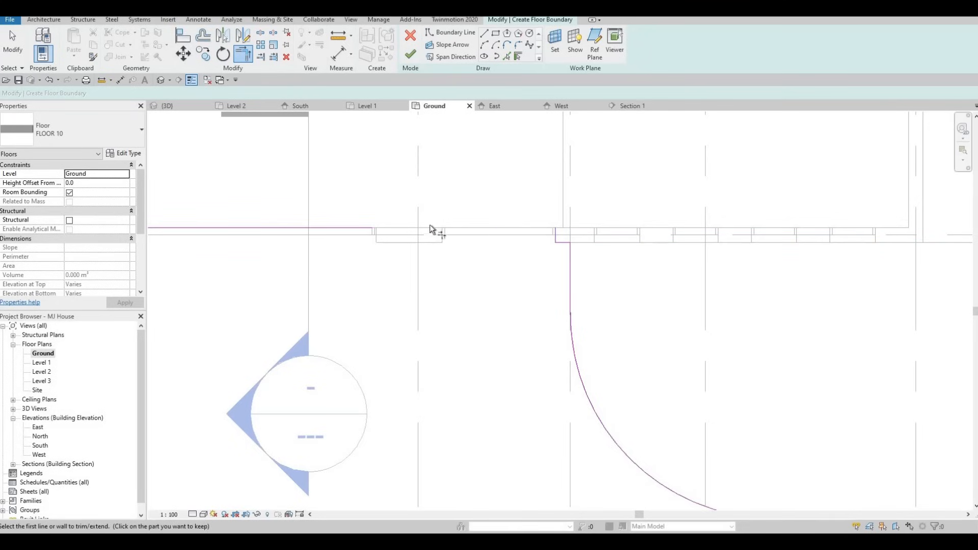
click(352, 230)
click(555, 236)
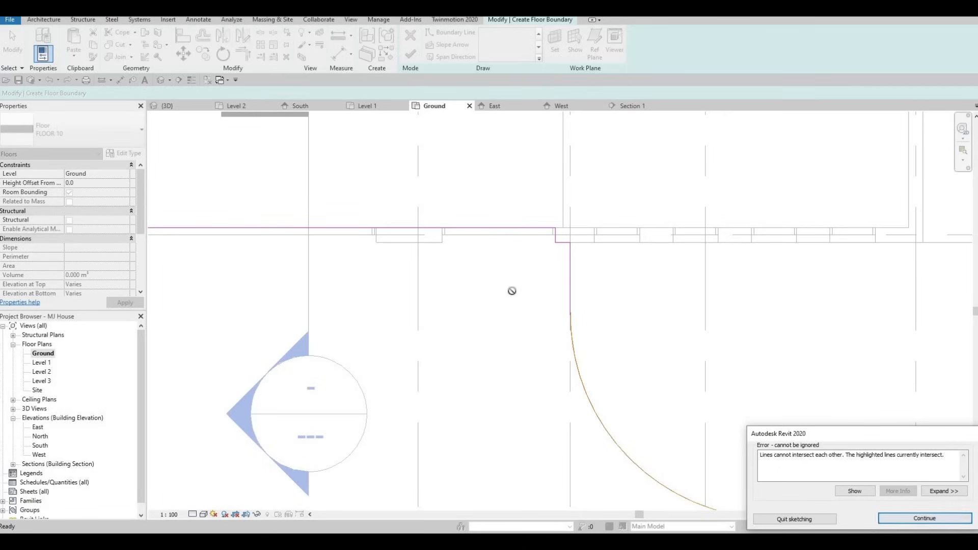
scroll(572, 320, down, 2)
key(Escape)
middle_drag(612, 448, 492, 356)
key(Escape)
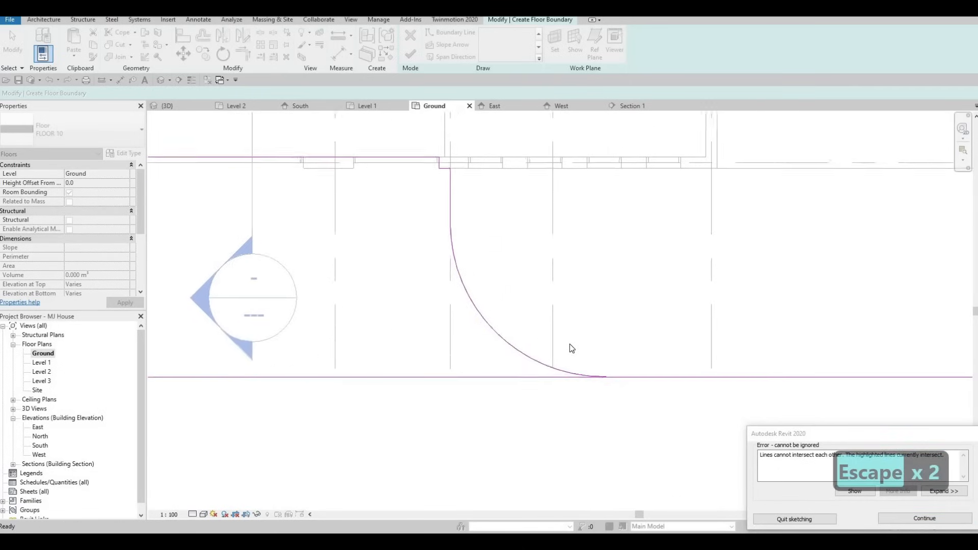
scroll(570, 344, down, 2)
key(Escape)
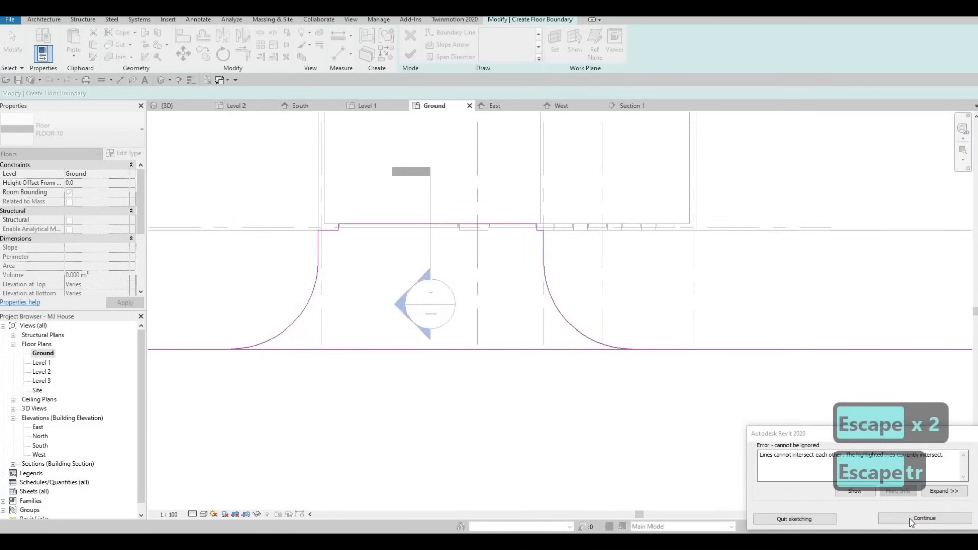
- Trim the bottom edge's two split segments back together and finish the floor sketch
key(t)
key(r)
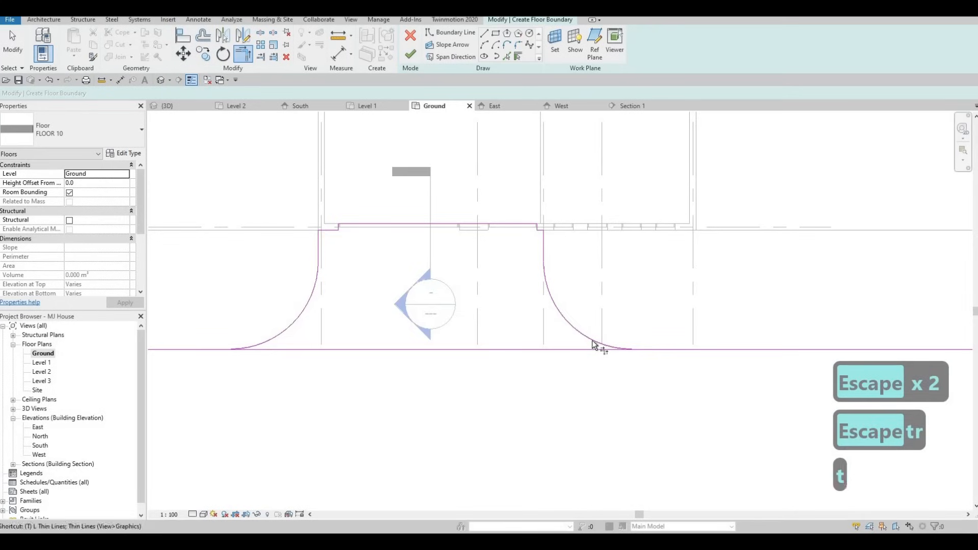
click(657, 350)
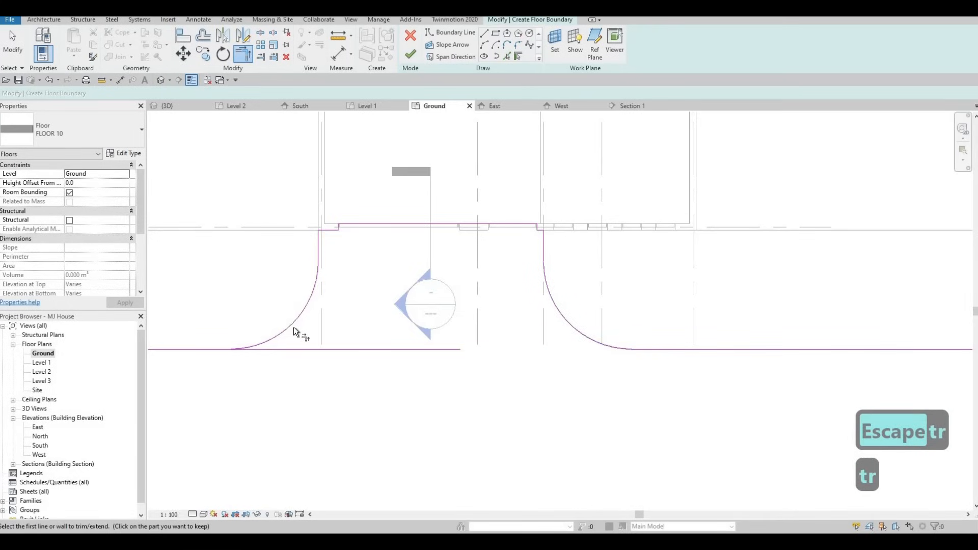
click(201, 350)
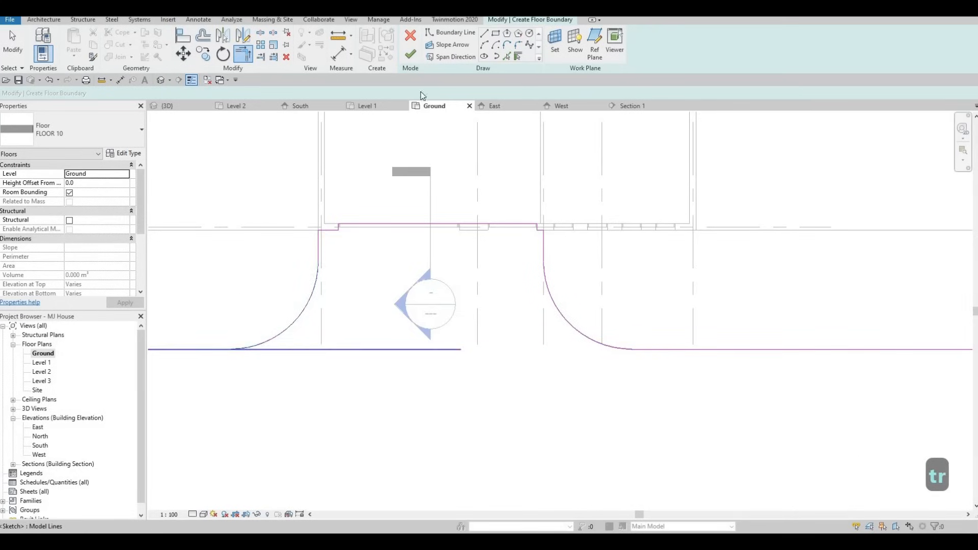
click(410, 54)
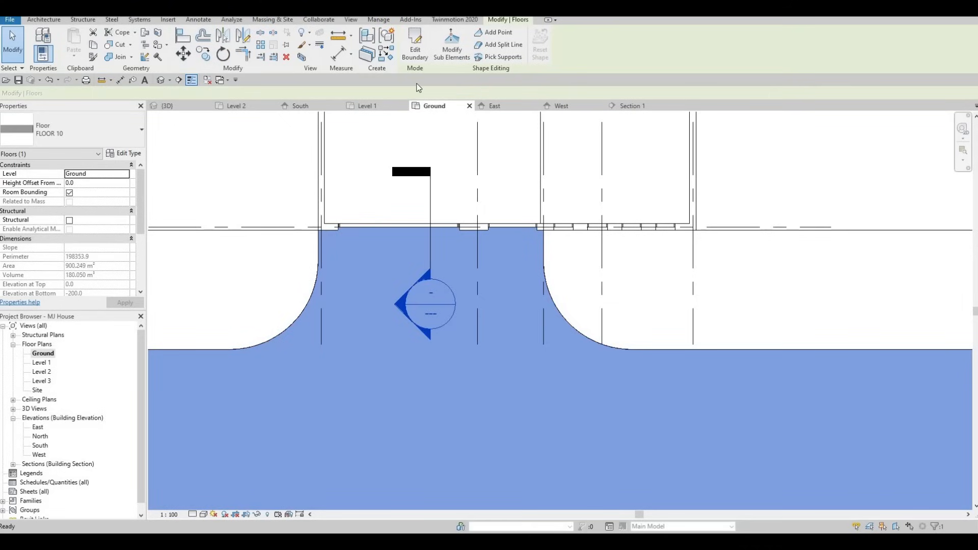
- In the 3D view, set the new floor's height offset from level to -100
click(192, 108)
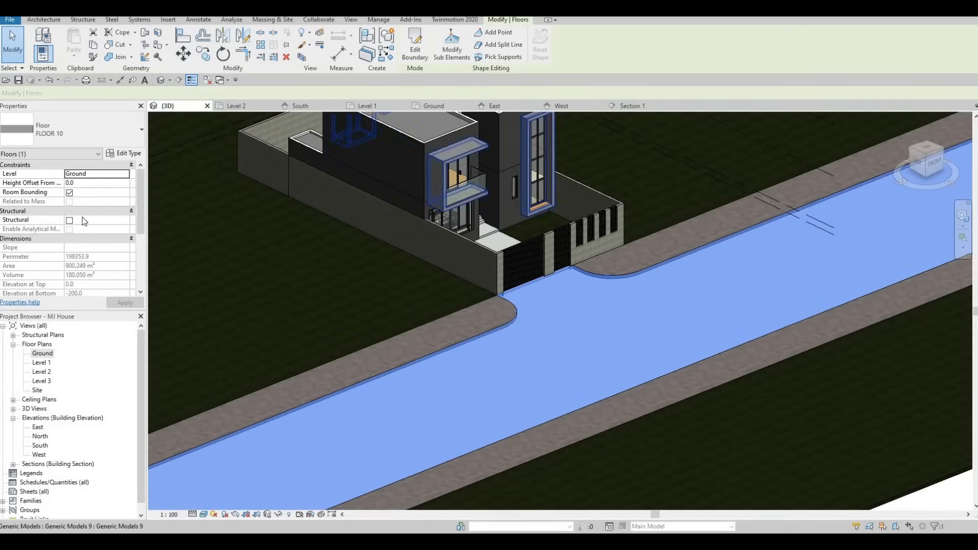
click(84, 183)
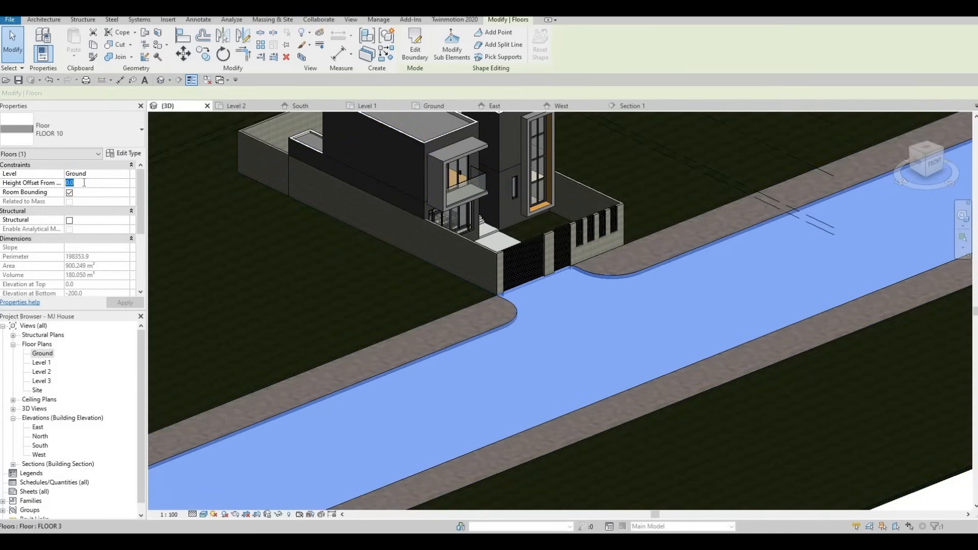
text(-100)
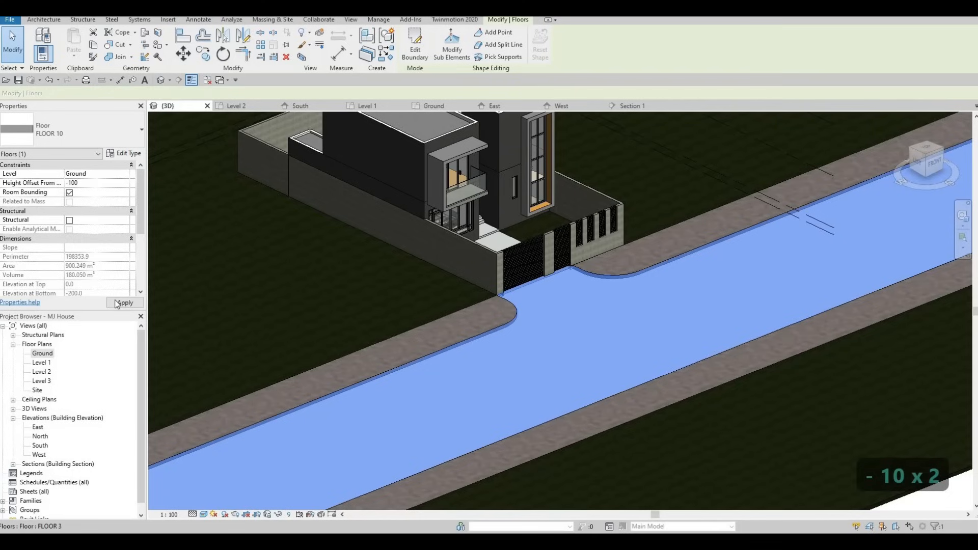
key(Escape)
key(Escape)
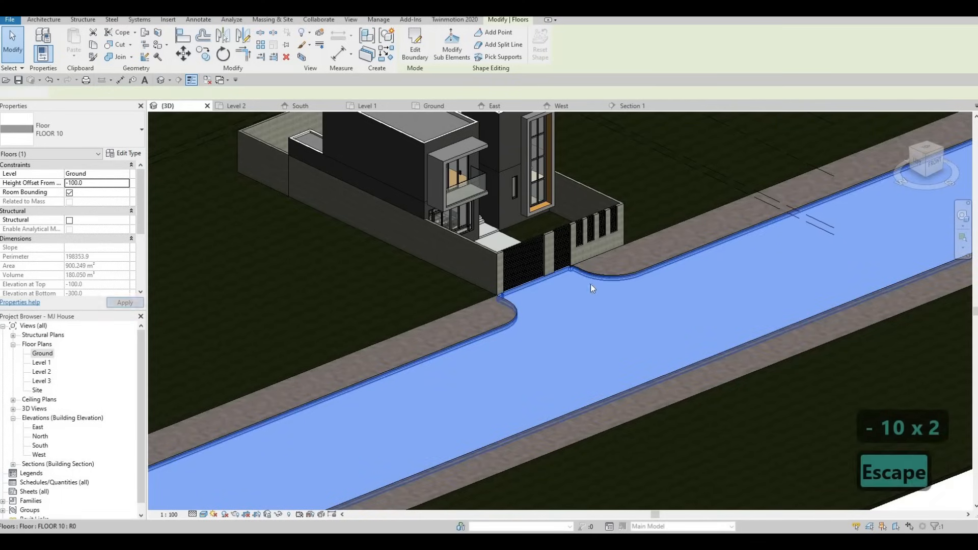
- Examine the new floor's edge at the front gate in 3D
scroll(523, 233, up, 6)
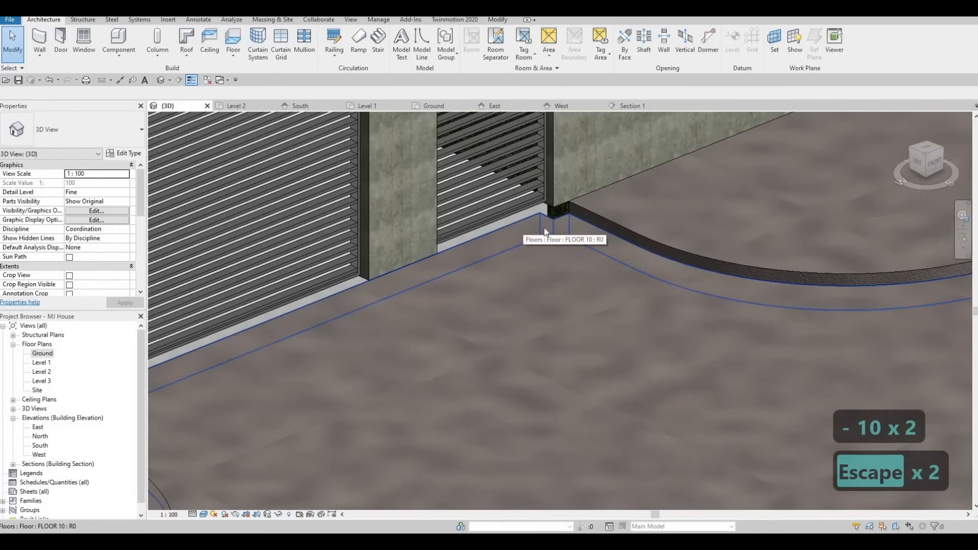
shift+middle_drag(540, 224, 600, 244)
shift+middle_drag(497, 263, 444, 231)
key(Tab)
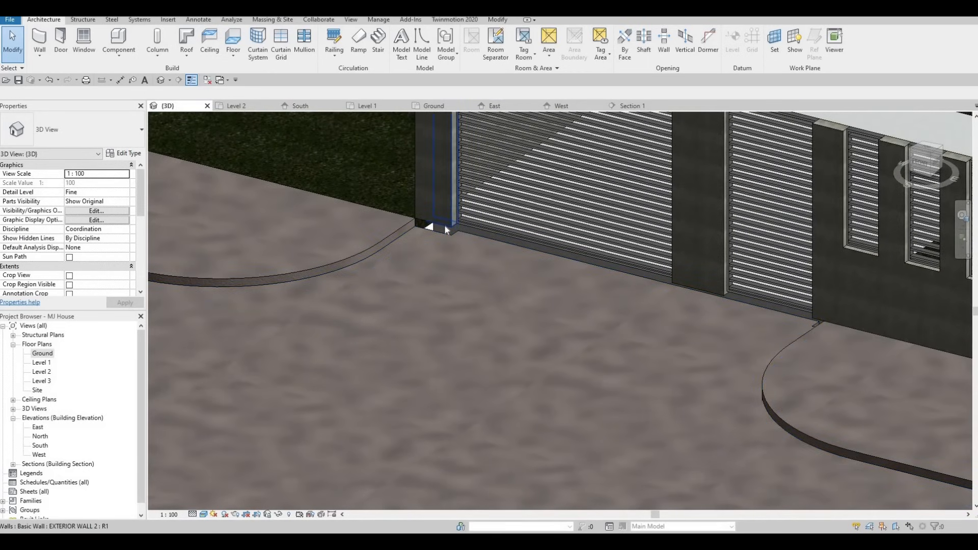
key(Tab)
key(Escape)
- Select the front fence and gate walls and set their base offset to -100
click(720, 267)
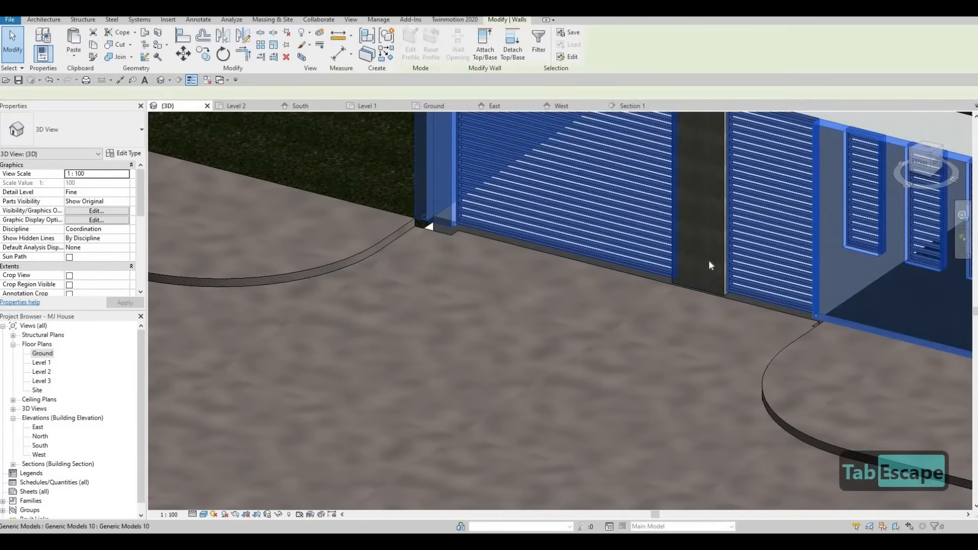
scroll(680, 178, down, 2)
middle_drag(693, 132, 652, 171)
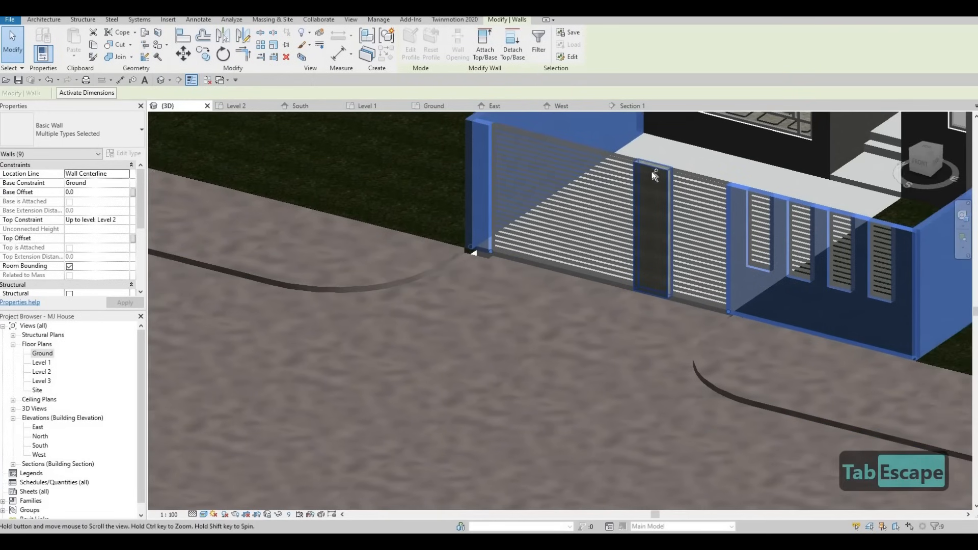
ctrl+click(734, 190)
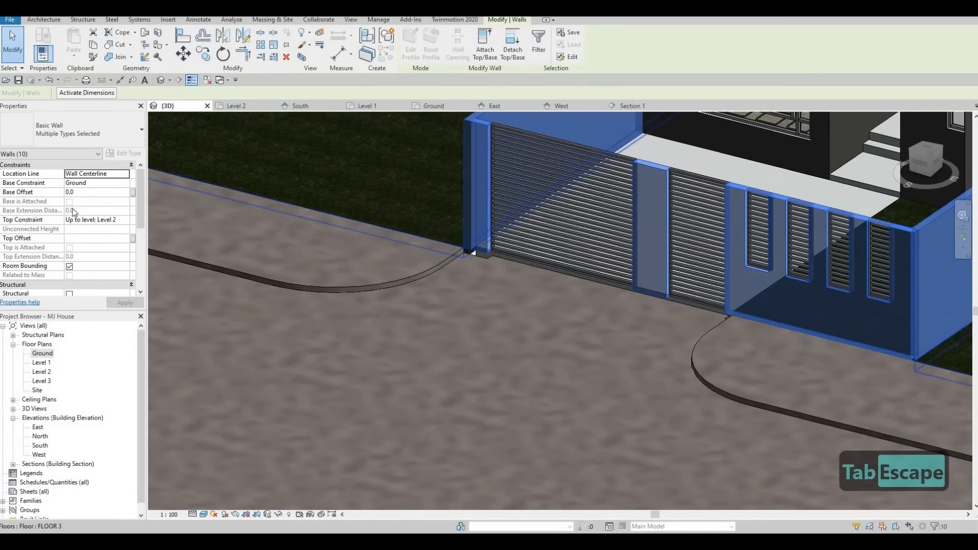
click(99, 193)
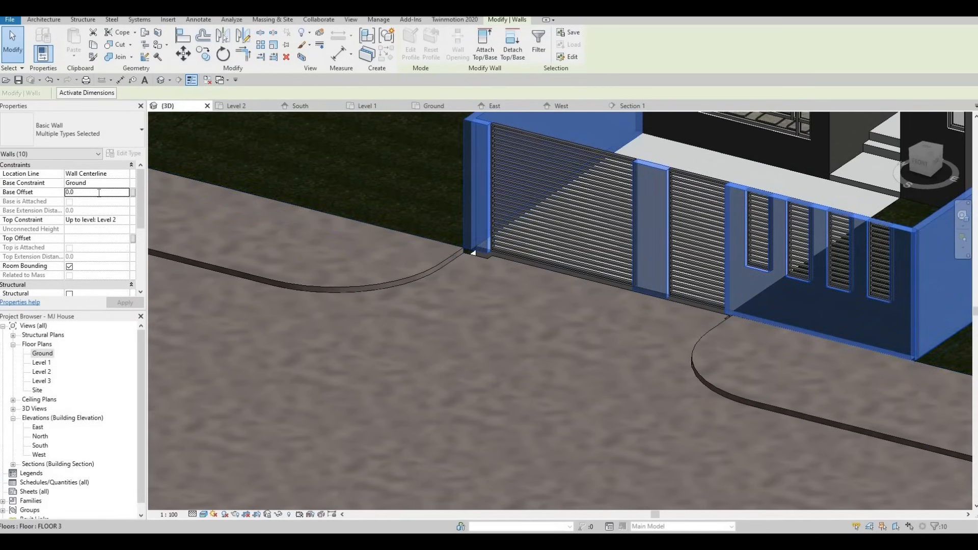
text(-1)
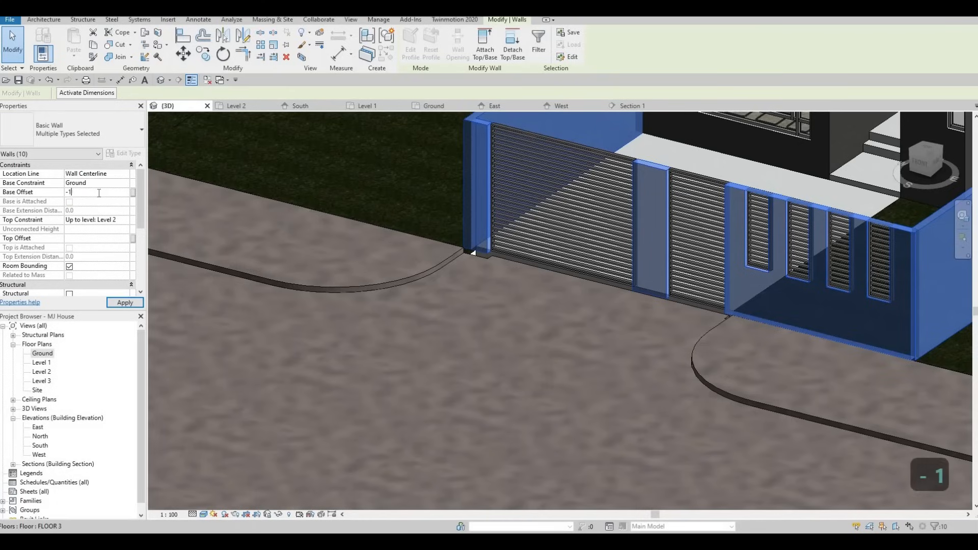
text(00)
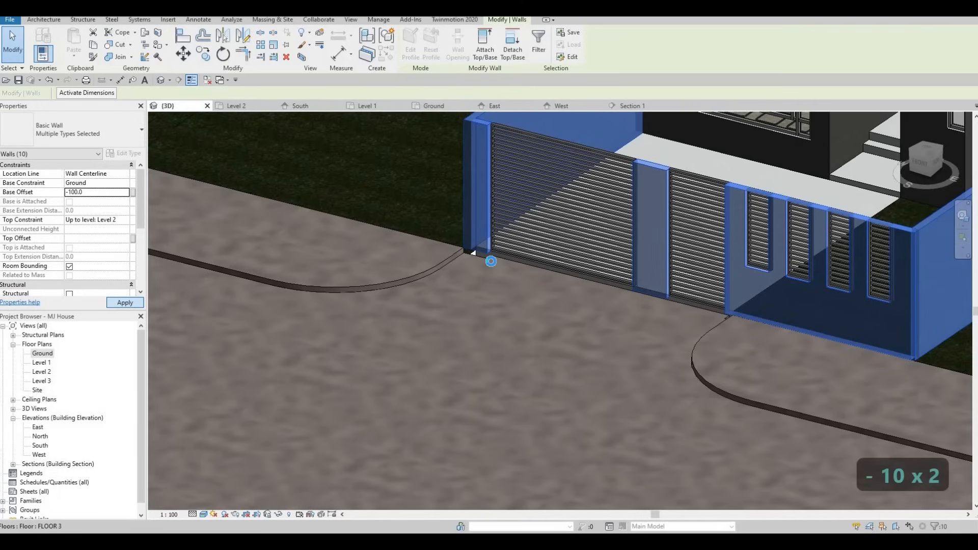
middle_drag(467, 300, 448, 339)
key(Escape)
key(Escape)
- Examine the front walkway floor beside the gate in 3D, then open the Ground floor plan
scroll(492, 300, up, 2)
middle_drag(494, 311, 430, 314)
shift+middle_drag(463, 346, 374, 286)
shift+middle_drag(453, 315, 447, 318)
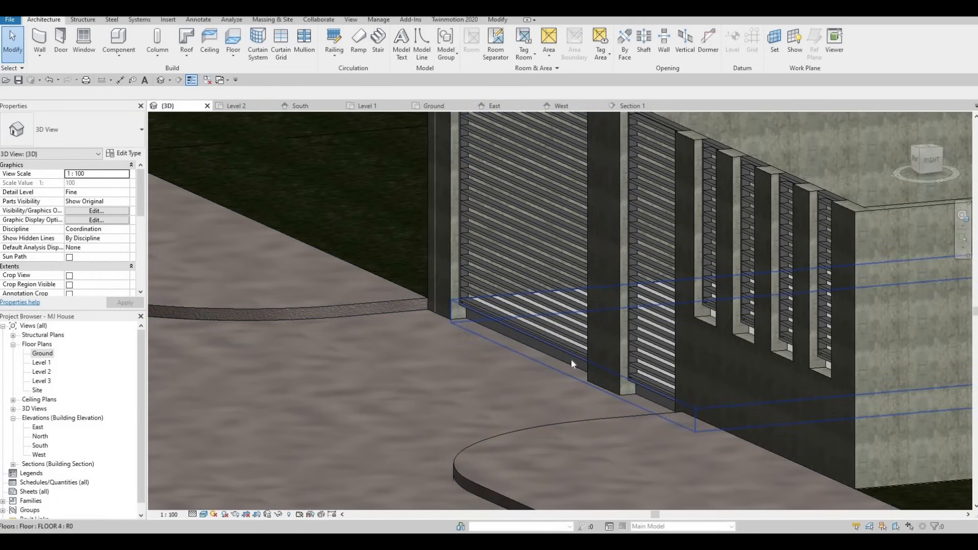
click(549, 361)
key(F1)
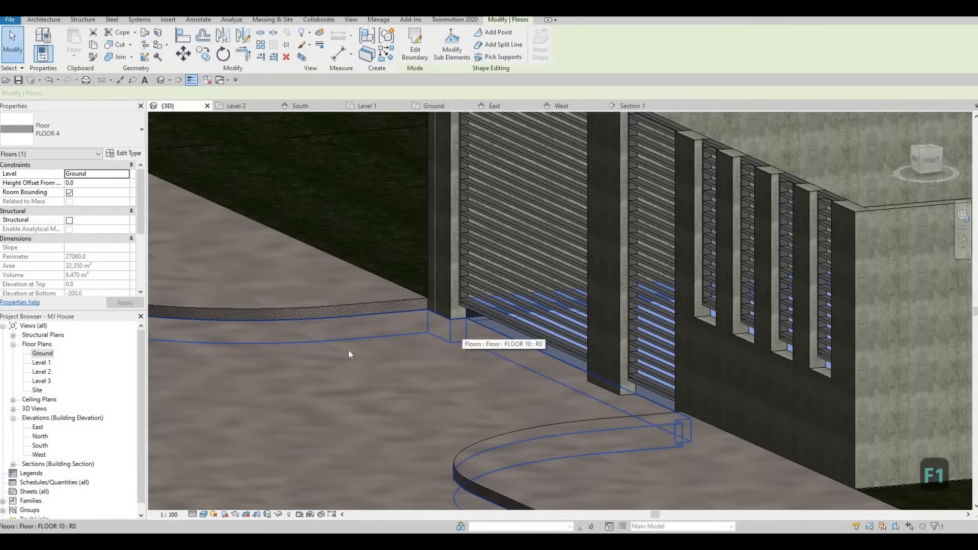
double_click(42, 355)
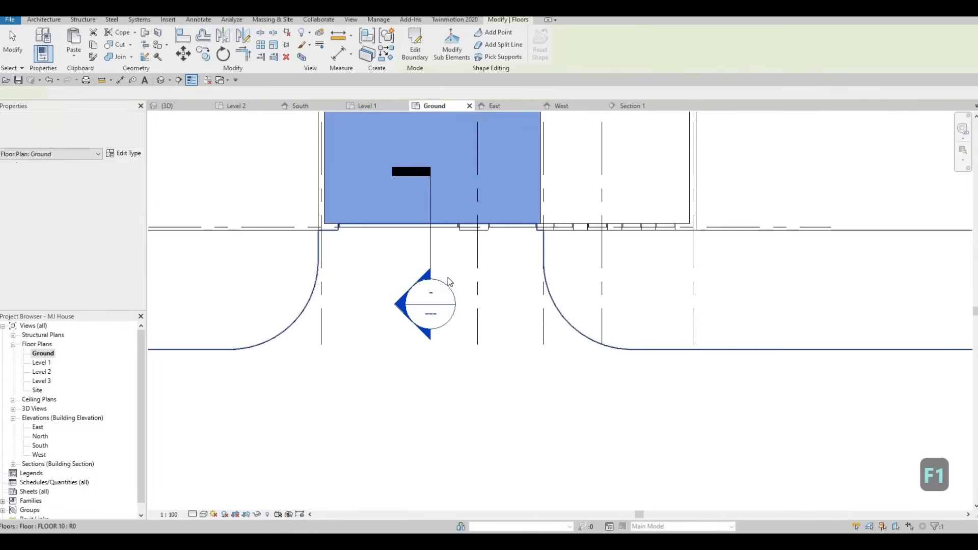
key(Escape)
key(Escape)
- Open Section 1 and examine where the floors meet the front wall
double_click(430, 304)
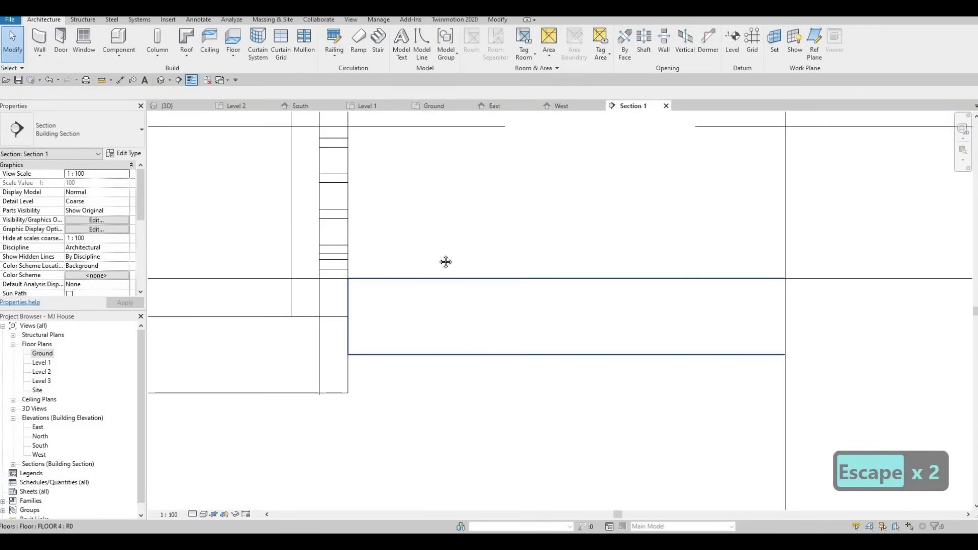
scroll(436, 250, down, 3)
middle_drag(434, 282, 493, 263)
scroll(492, 262, down, 2)
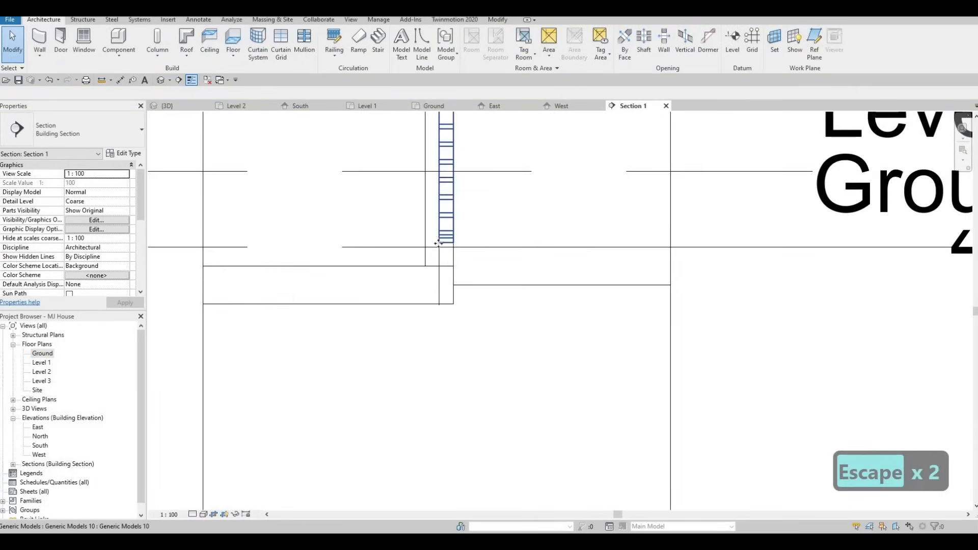
click(437, 247)
scroll(438, 247, up, 4)
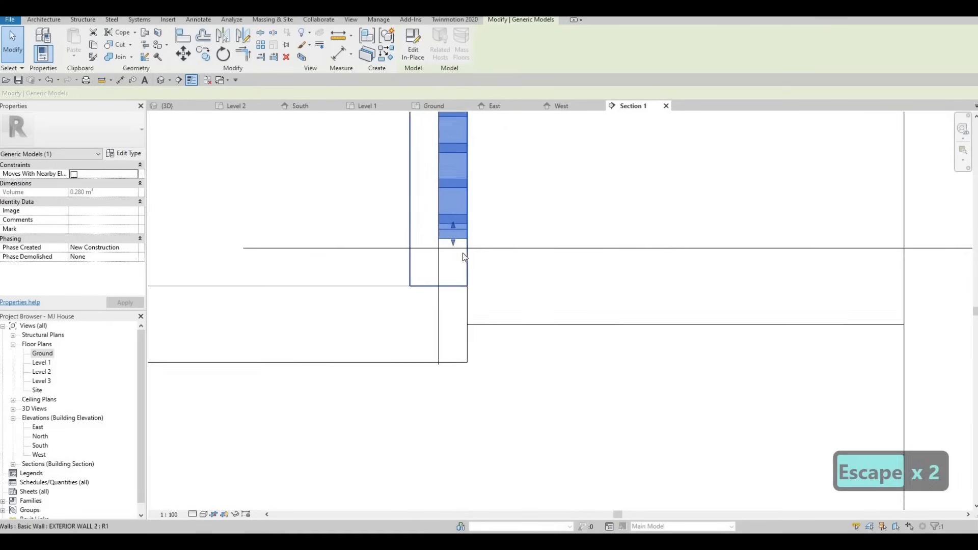
key(Escape)
scroll(461, 283, down, 3)
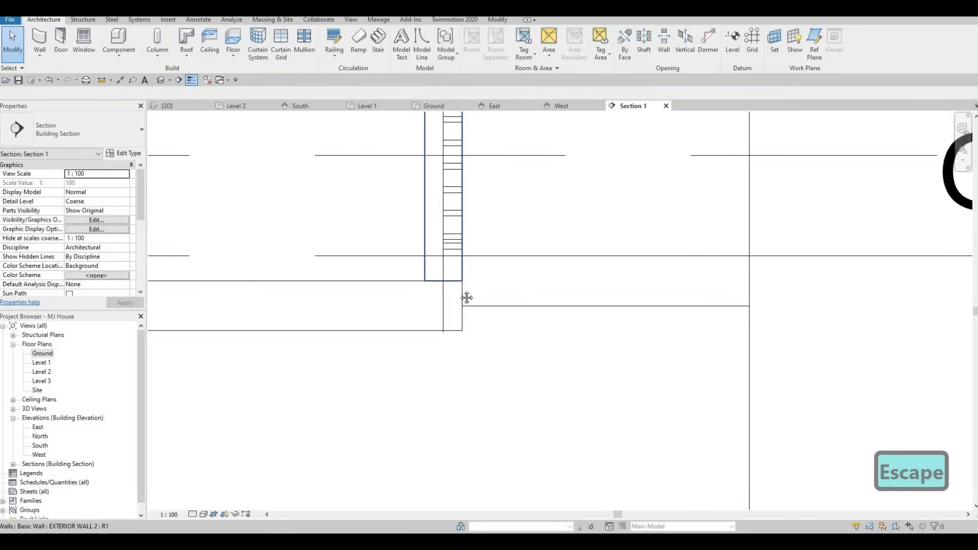
scroll(461, 284, down, 1)
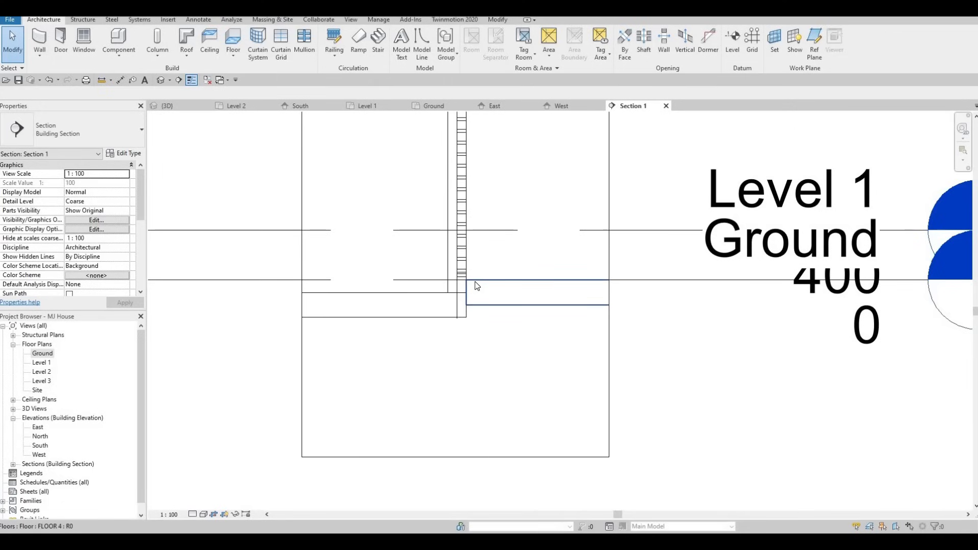
- Select the floors meeting the front wall in the section to compare their types
click(474, 281)
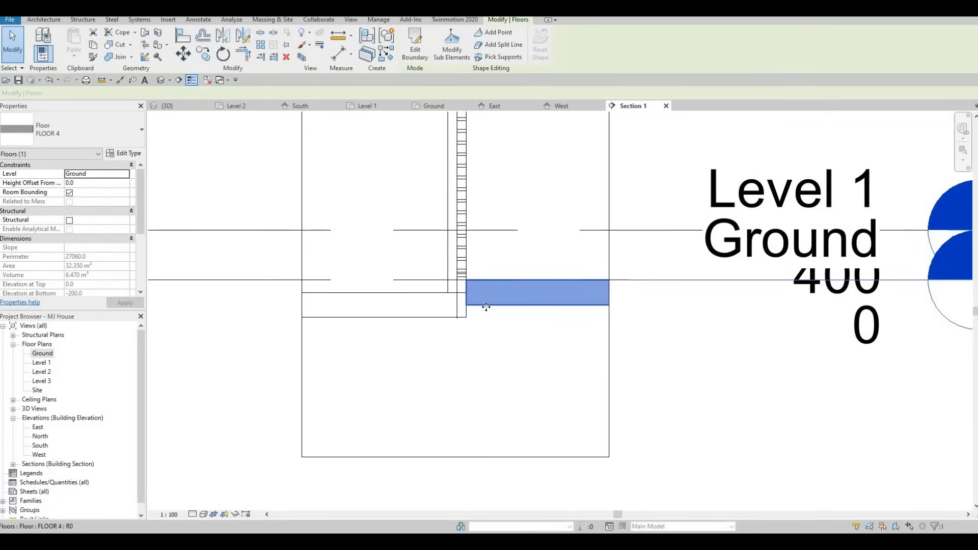
click(480, 300)
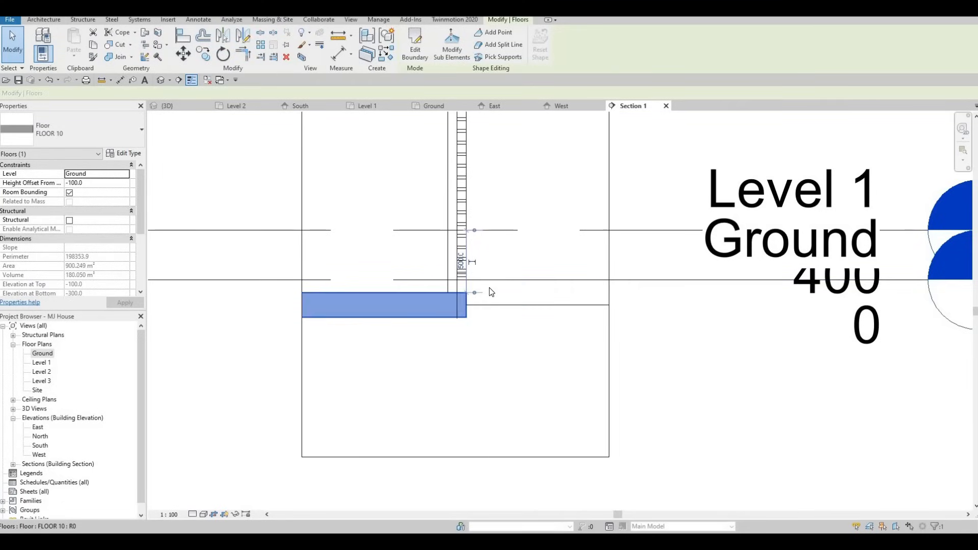
click(487, 297)
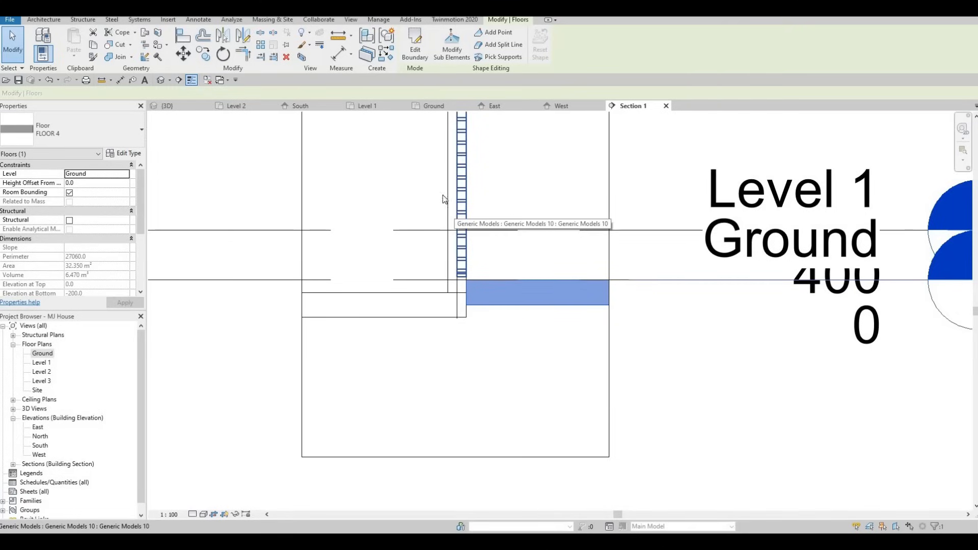
- Open the FLOOR 4 type's structure assembly and copy its layer material name, Concrete, Broom Finish, then close the dialogs
click(124, 152)
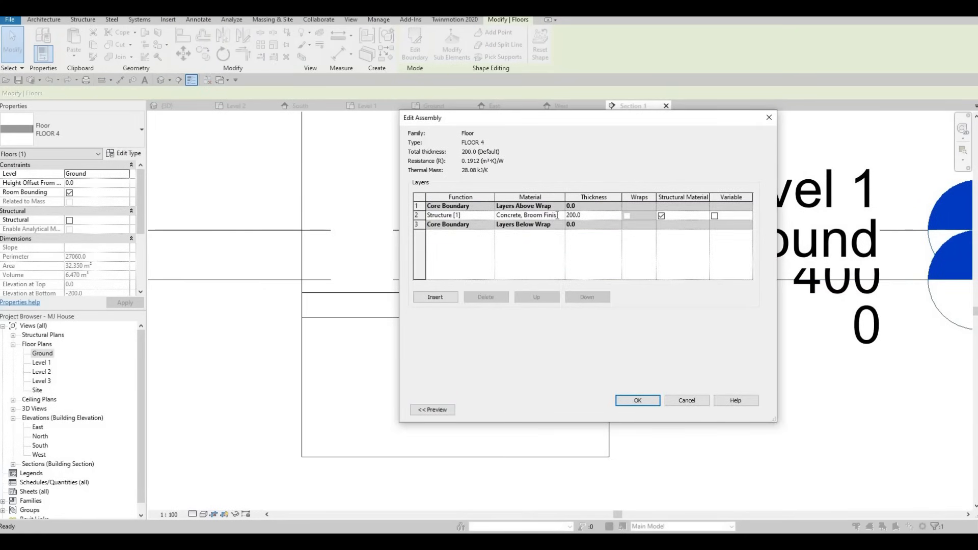
key(ctrl+a)
key(ctrl+c)
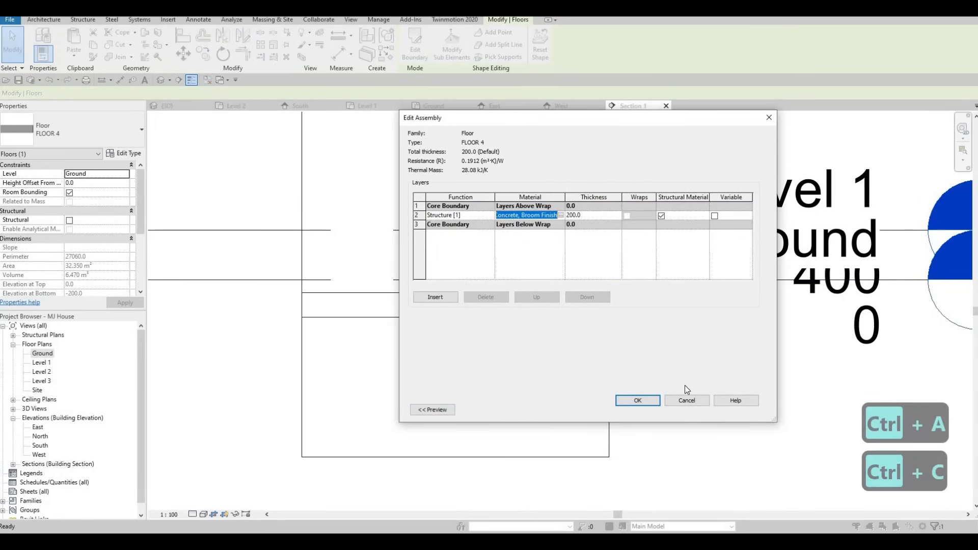
click(636, 401)
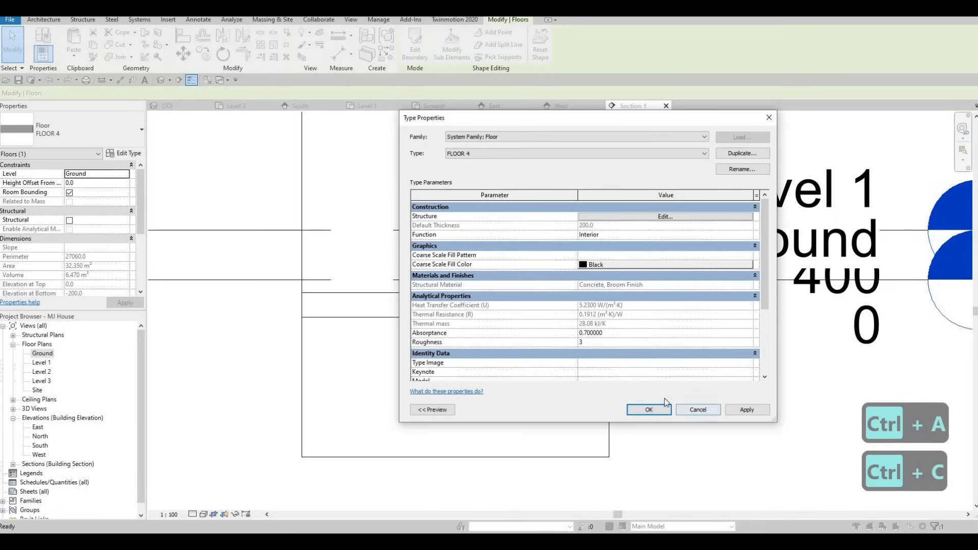
key(Escape)
key(Escape)
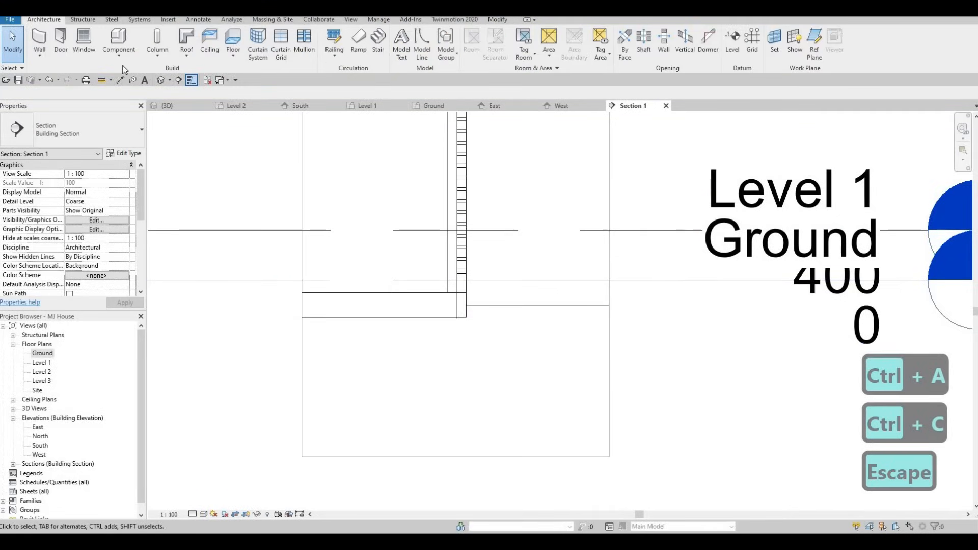
- Start a new in-place Generic Models component and choose to pick its work plane in the section
click(117, 60)
click(123, 96)
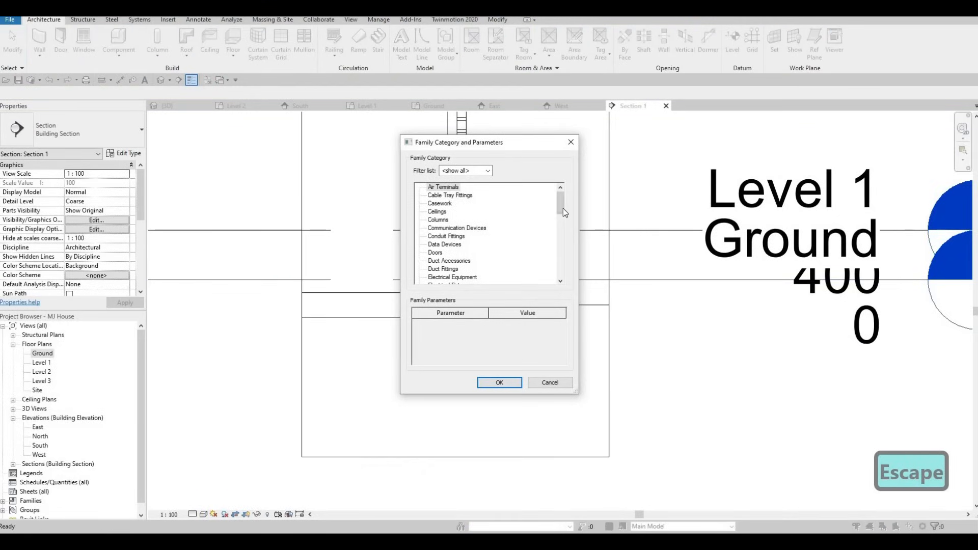
drag(563, 212, 496, 240)
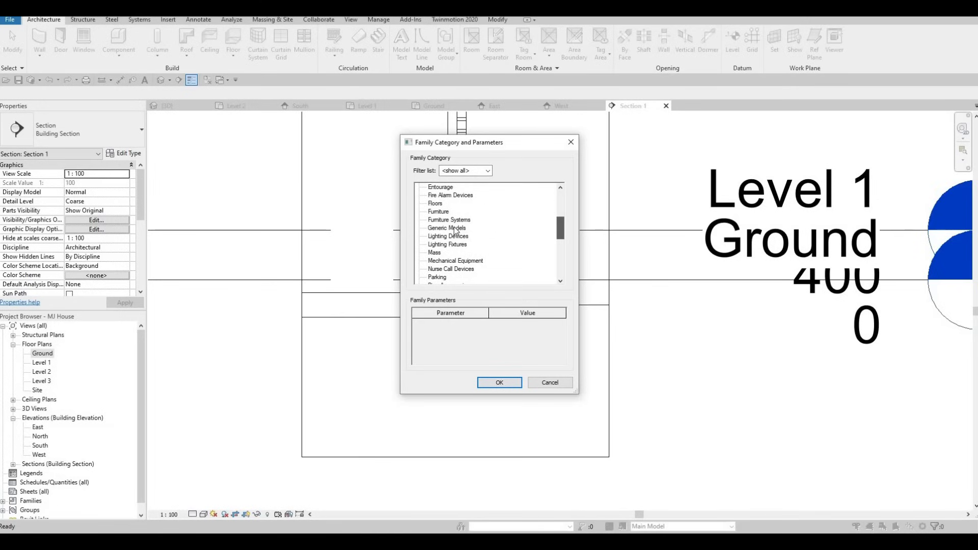
click(493, 385)
click(490, 289)
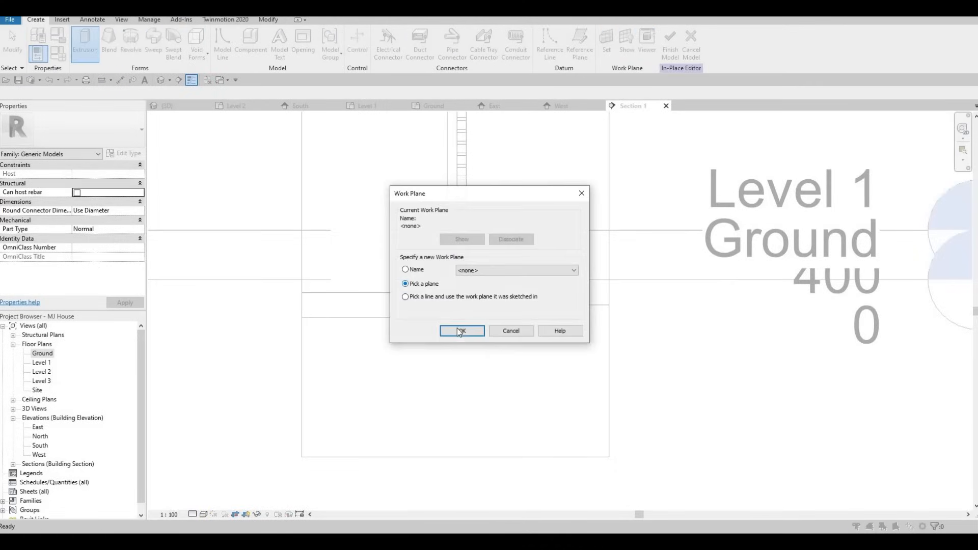
key(Return)
scroll(460, 286, up, 2)
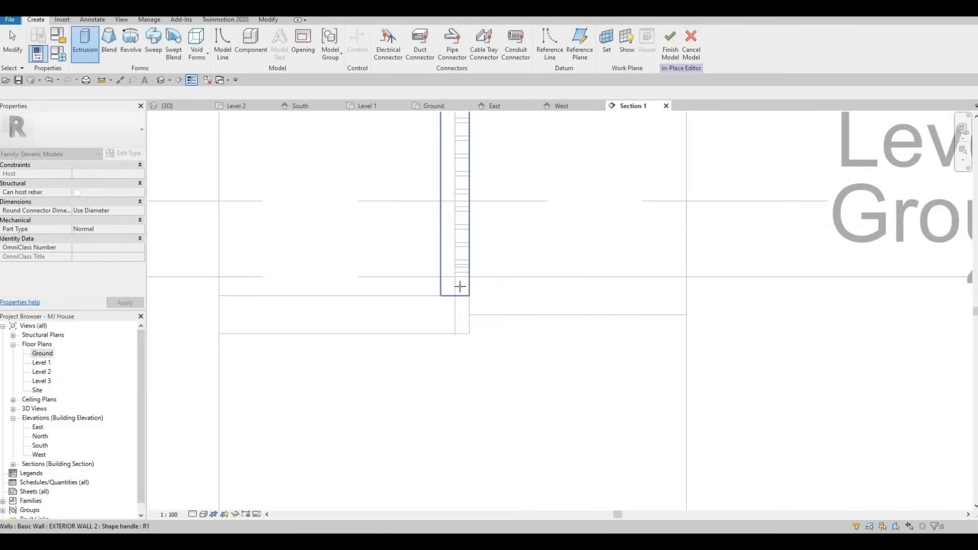
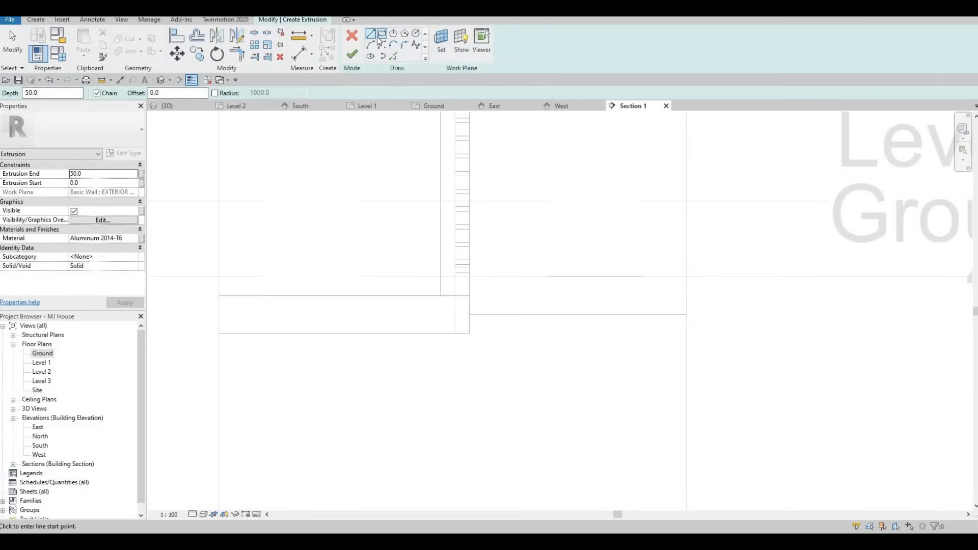
- Sketch an arc in Section 1 curving up from the ground slab edge to the top of the floor at the front wall
scroll(443, 281, up, 2)
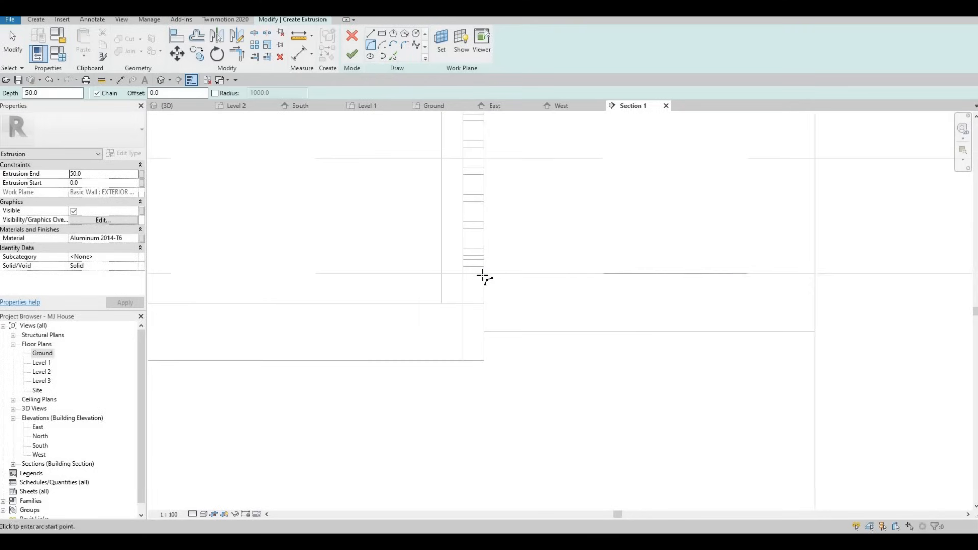
click(422, 298)
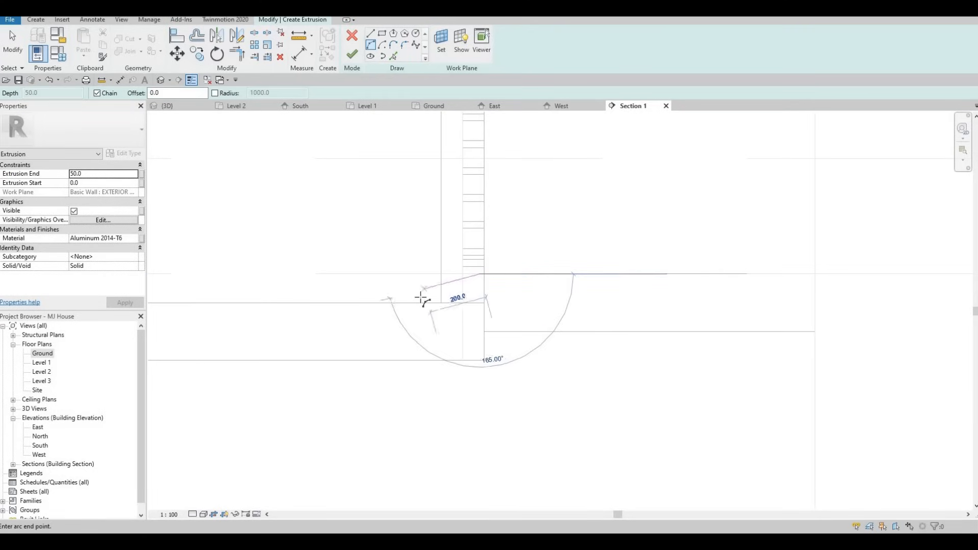
click(430, 292)
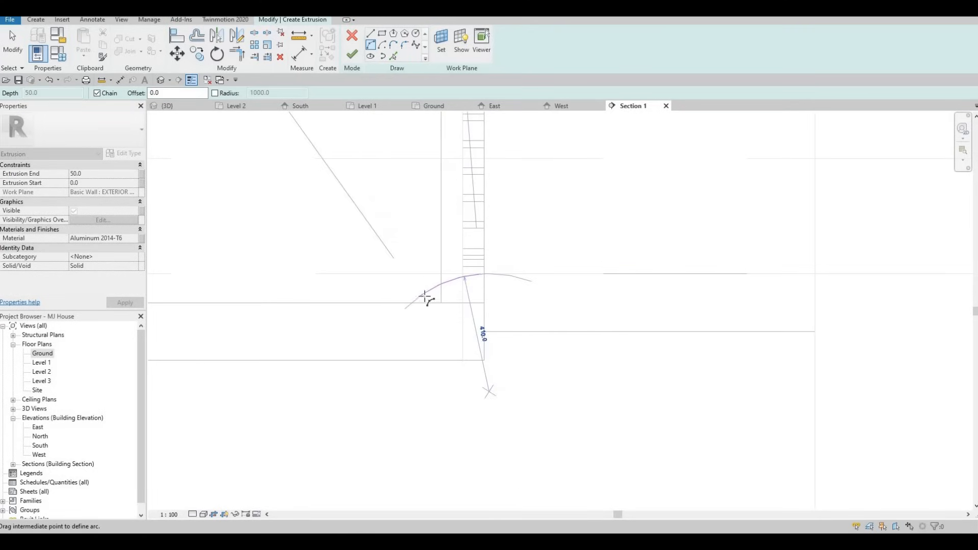
click(461, 280)
mouse_move(432, 295)
middle_down()
mouse_move(463, 282)
mouse_move(420, 292)
middle_up()
key(F1)
scroll(421, 292, up, 3)
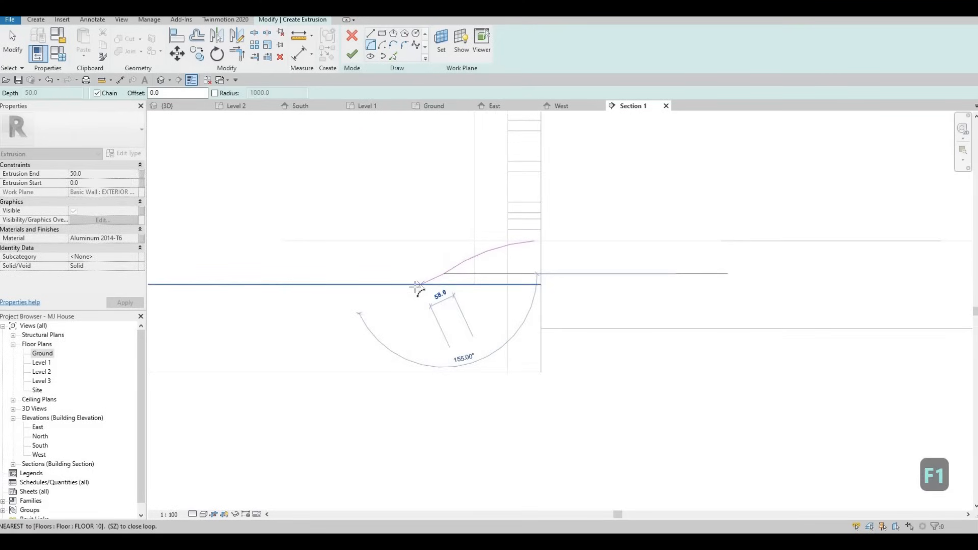
key(Escape)
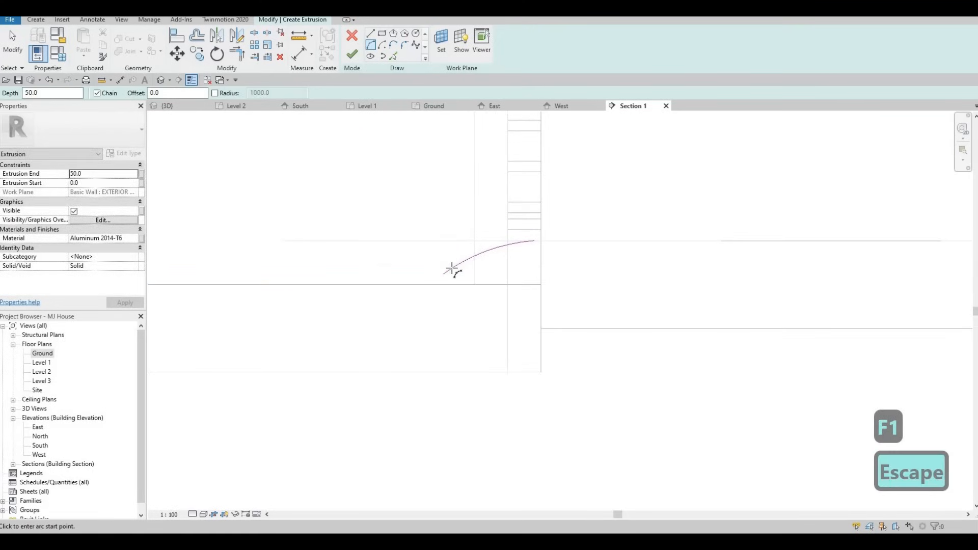
click(453, 268)
key(Escape)
click(452, 269)
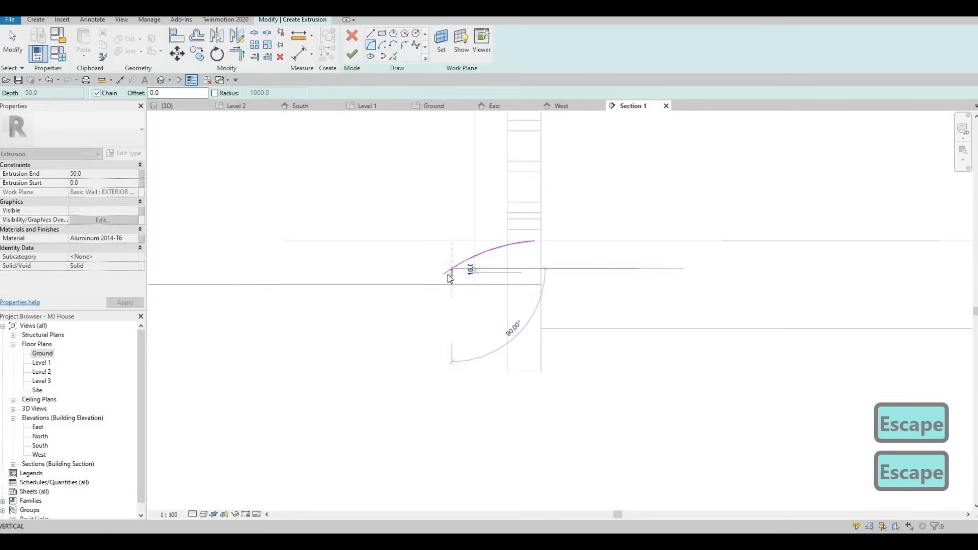
key(Escape)
key(Escape)
drag(444, 274, 430, 283)
key(Escape)
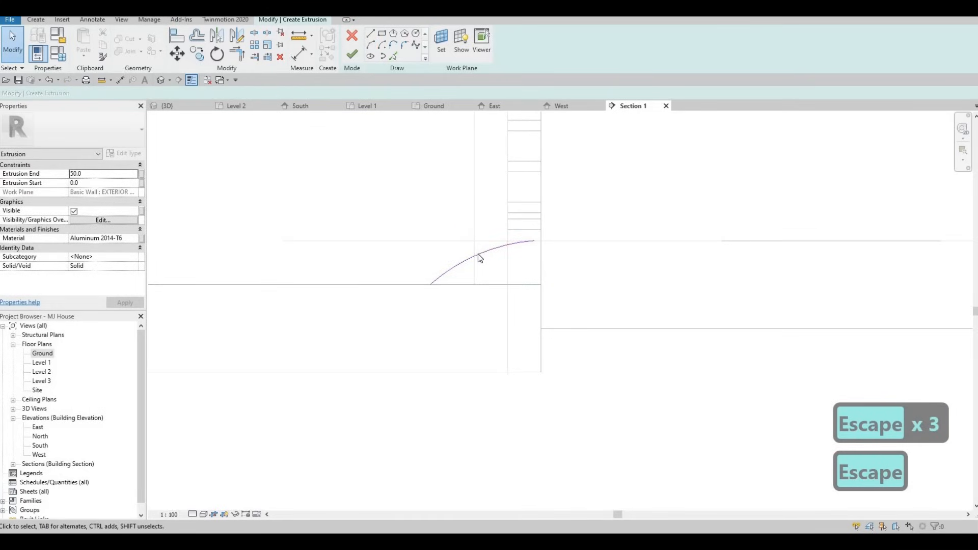
click(479, 253)
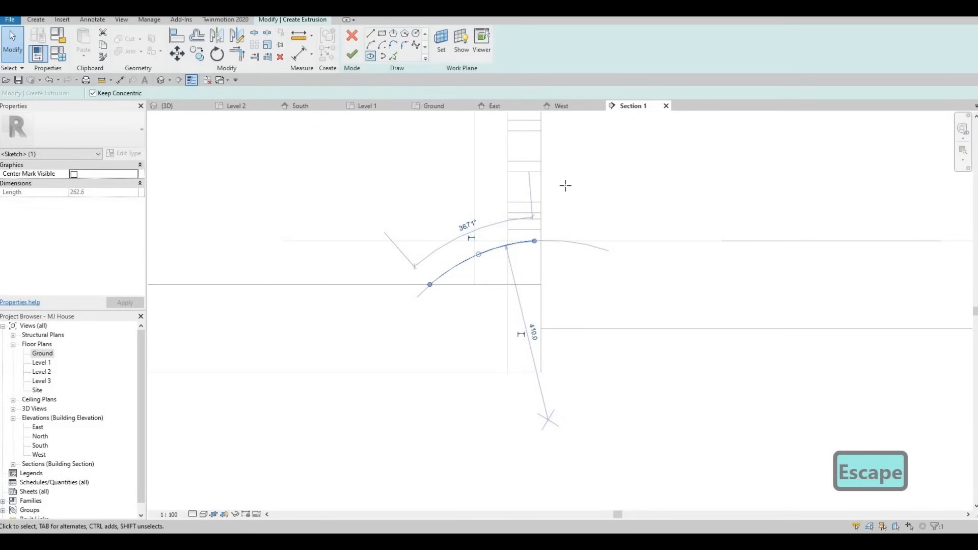
- Close the profile with lines down the wall face, about 100 mm, and back along the slab, about 253 mm
click(370, 33)
click(534, 240)
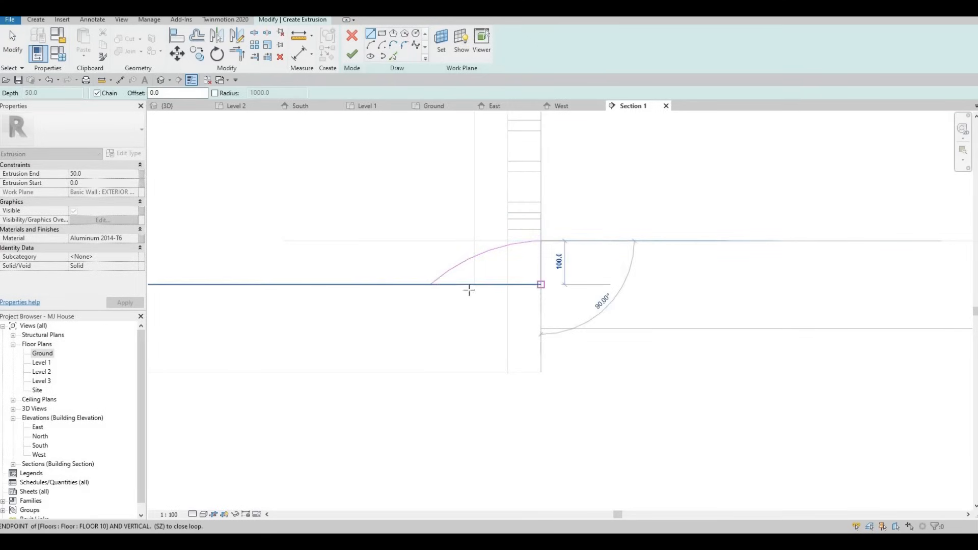
click(541, 284)
click(431, 284)
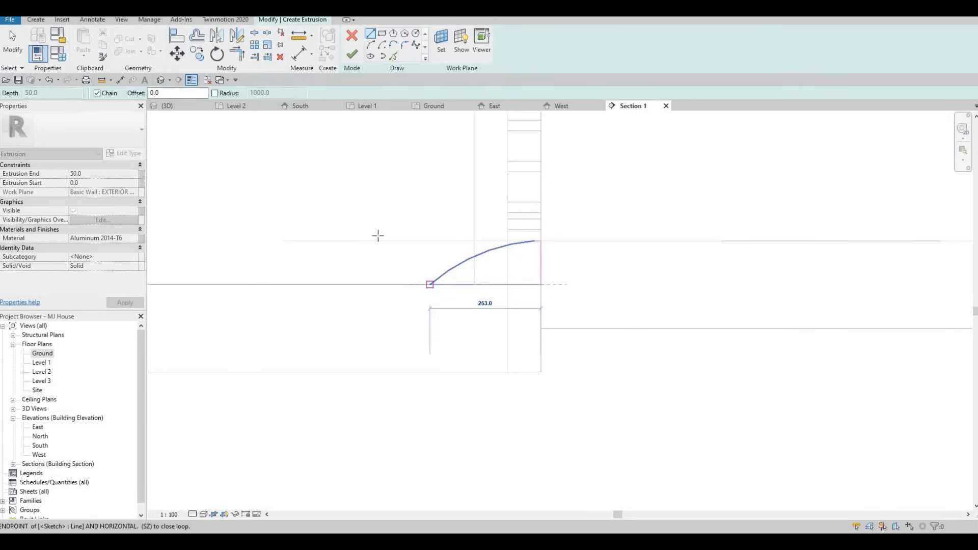
key(Escape)
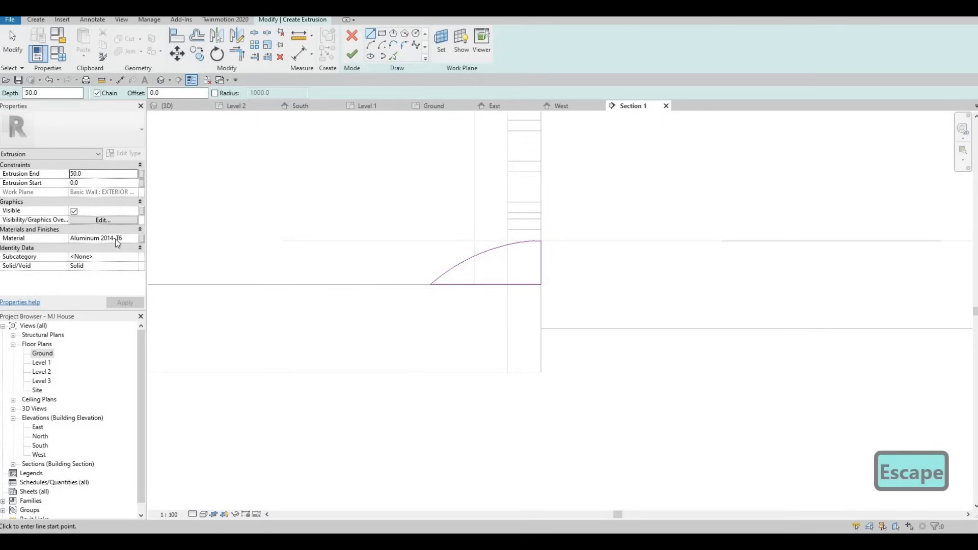
- Set the extrusion's material to Concrete, Broom Finish and finish the extrusion sketch
click(123, 239)
key(ctrl+a)
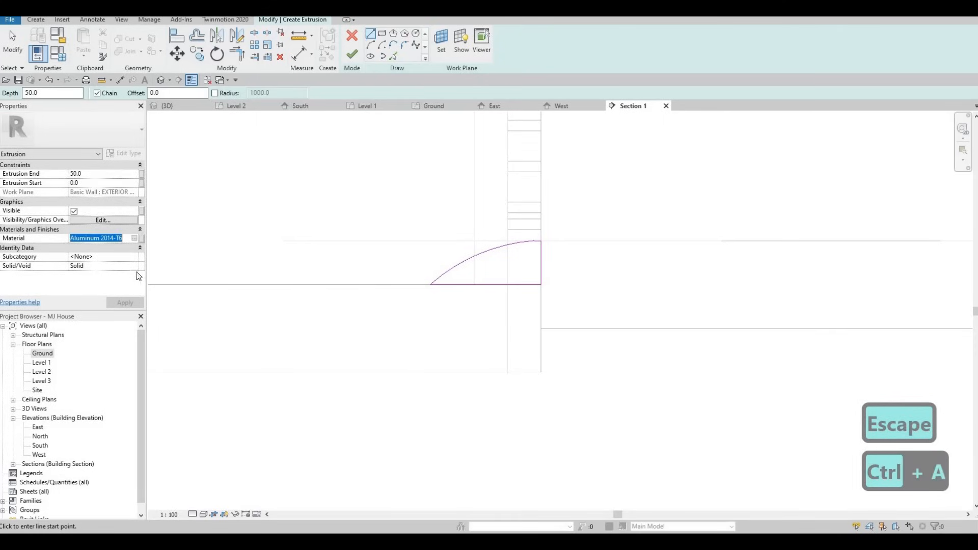
key(ctrl+v)
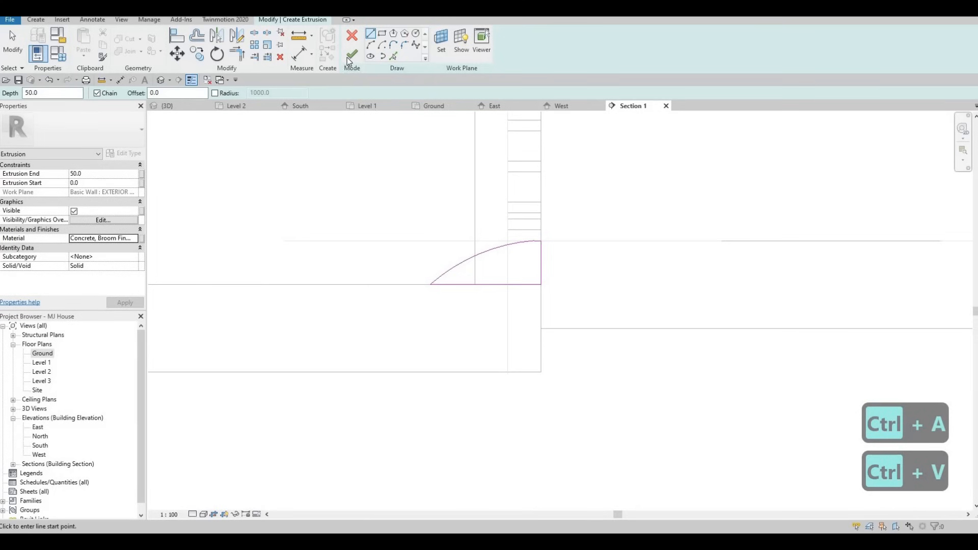
click(351, 57)
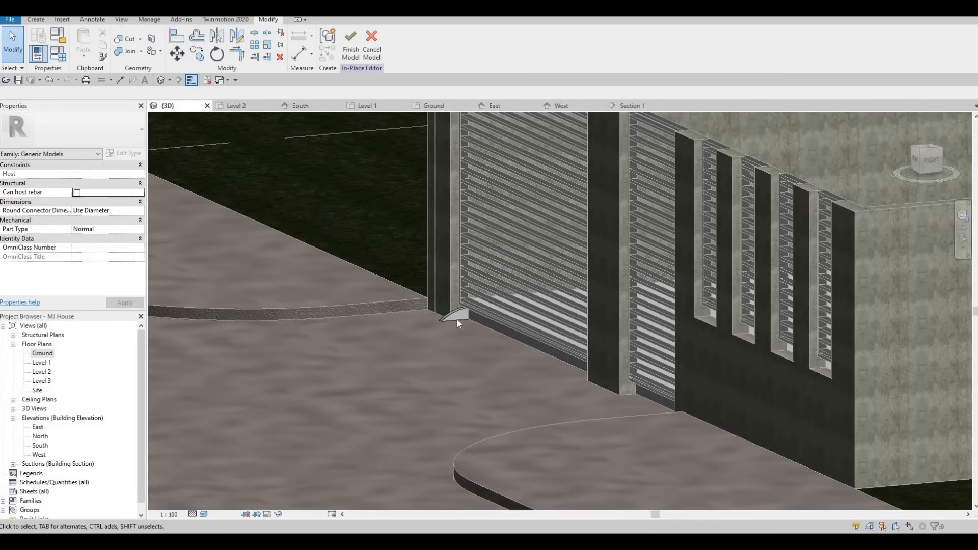
- Stretch the extrusion's end along the front wall to about 4901 mm in the 3D view
click(459, 318)
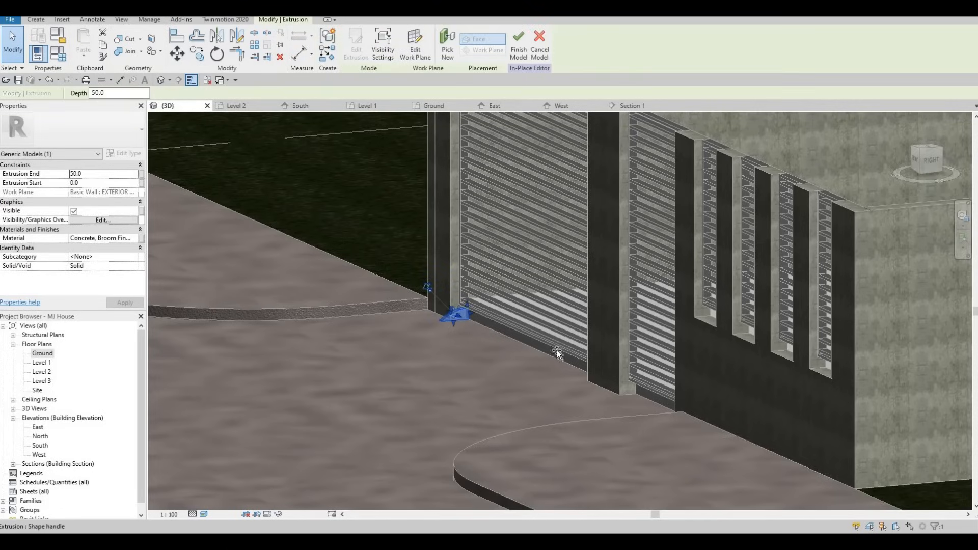
drag(557, 349, 626, 413)
shift+middle_drag(824, 404, 753, 377)
scroll(754, 376, up, 2)
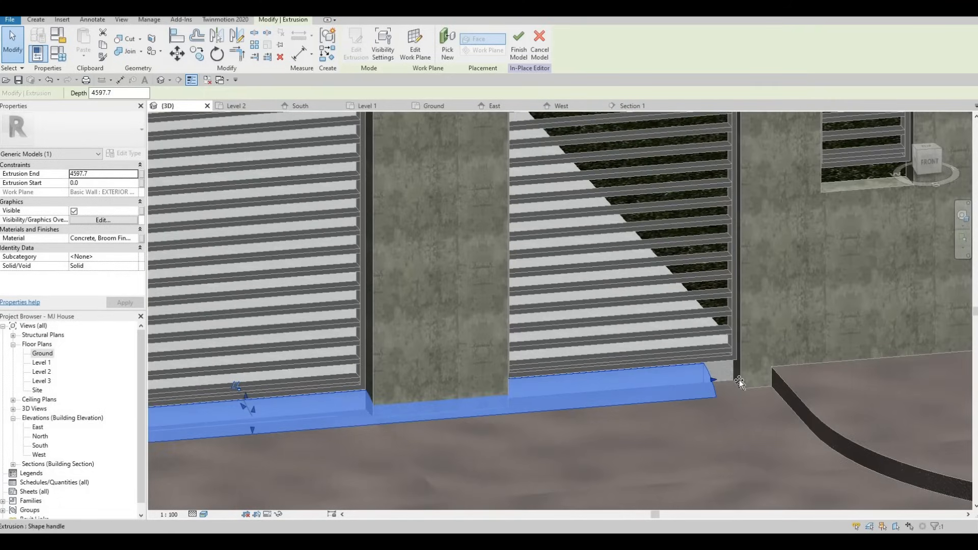
key(Escape)
shift+middle_drag(678, 384, 701, 358)
scroll(465, 405, down, 3)
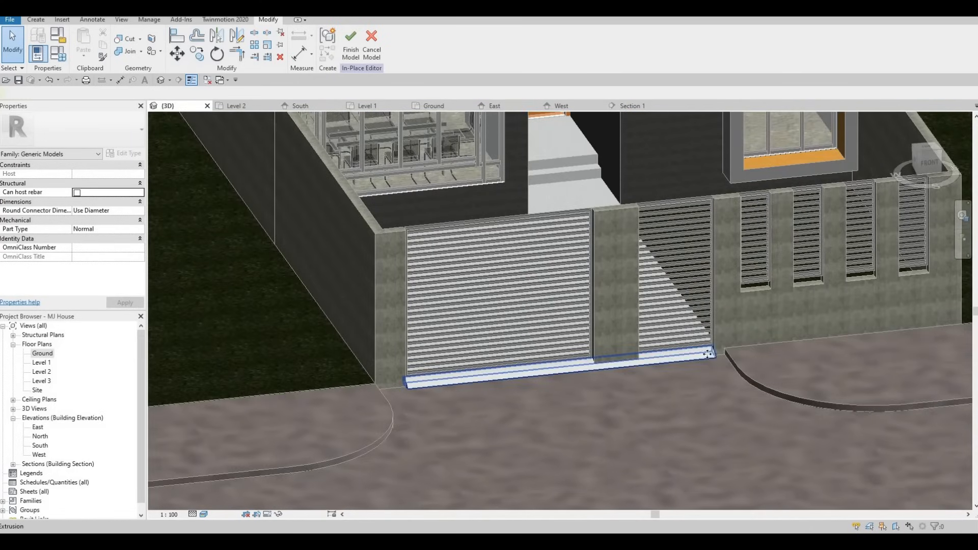
- Stretch the extrusion's start back to the wall corner, about -475 mm
click(707, 355)
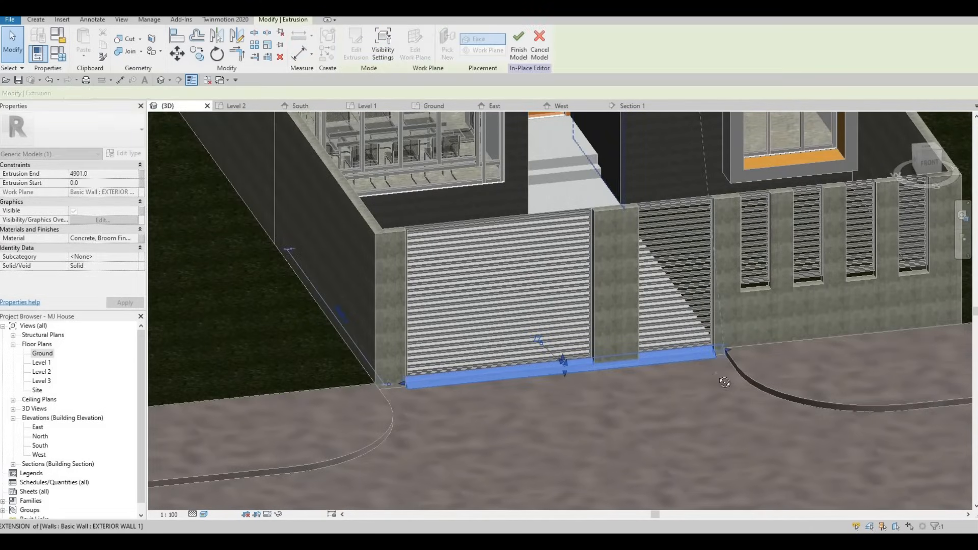
key(Escape)
shift+middle_drag(750, 361, 438, 396)
key(Escape)
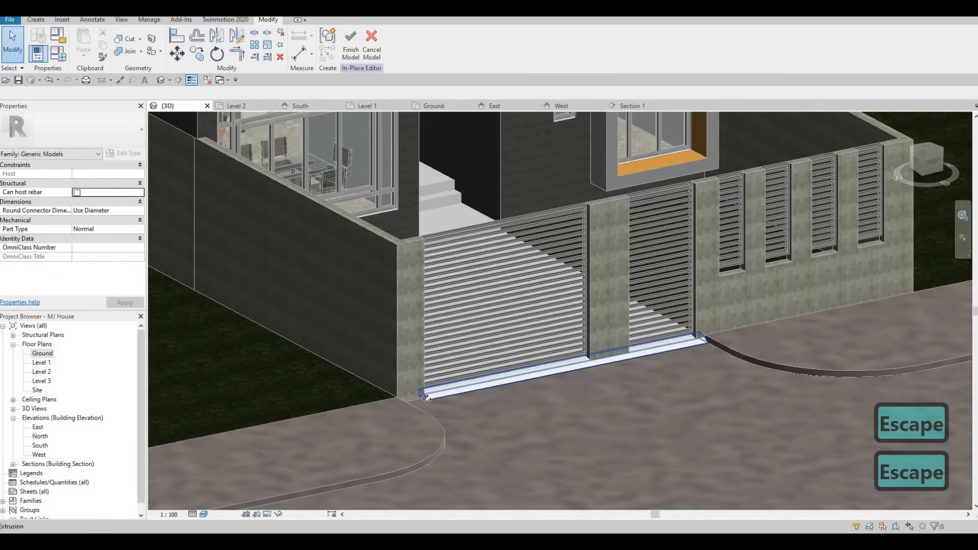
click(420, 396)
drag(403, 399, 398, 402)
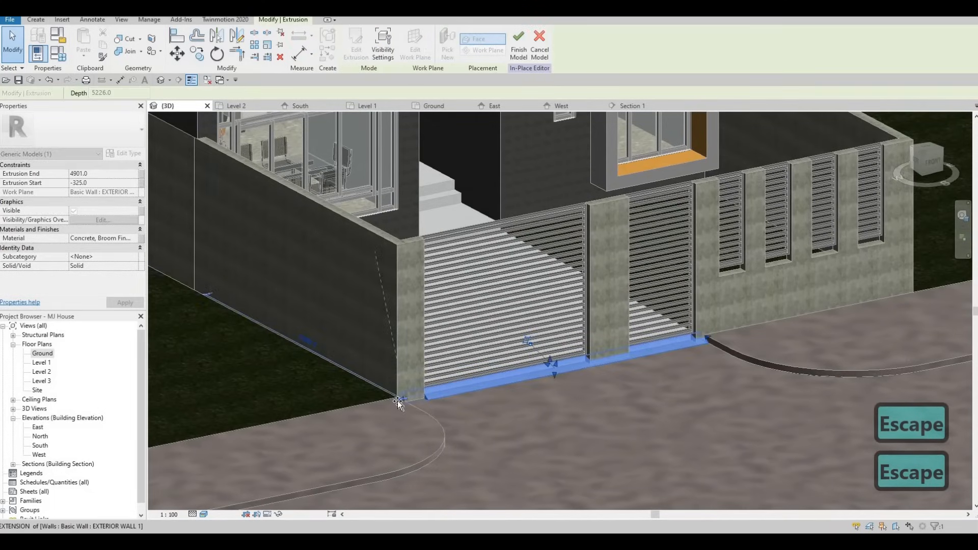
key(Escape)
shift+middle_drag(493, 401, 439, 312)
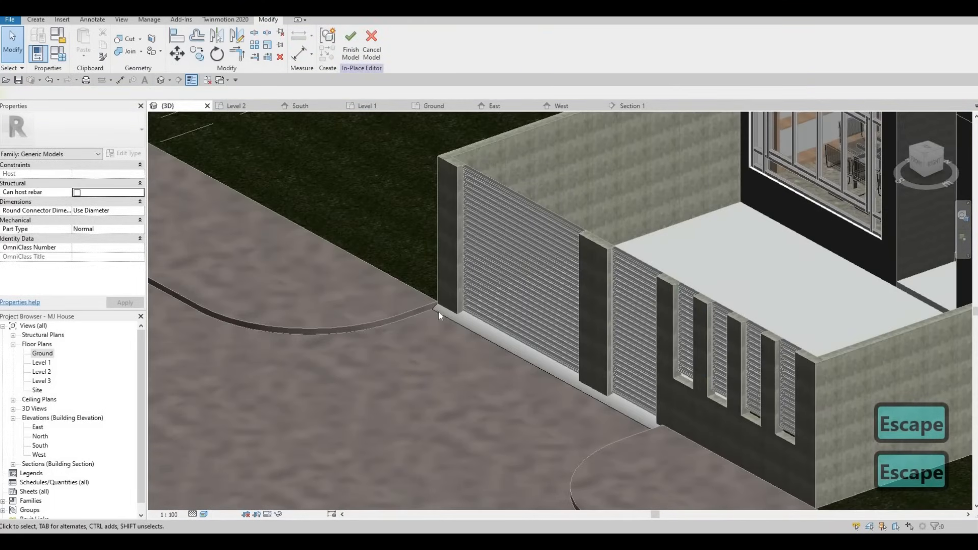
click(437, 301)
scroll(440, 313, up, 5)
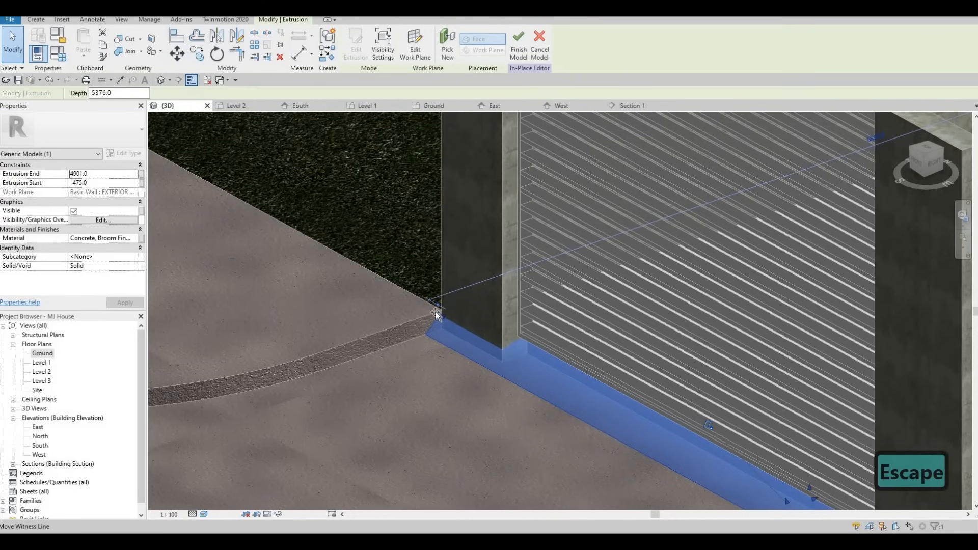
drag(440, 323, 442, 326)
key(Escape)
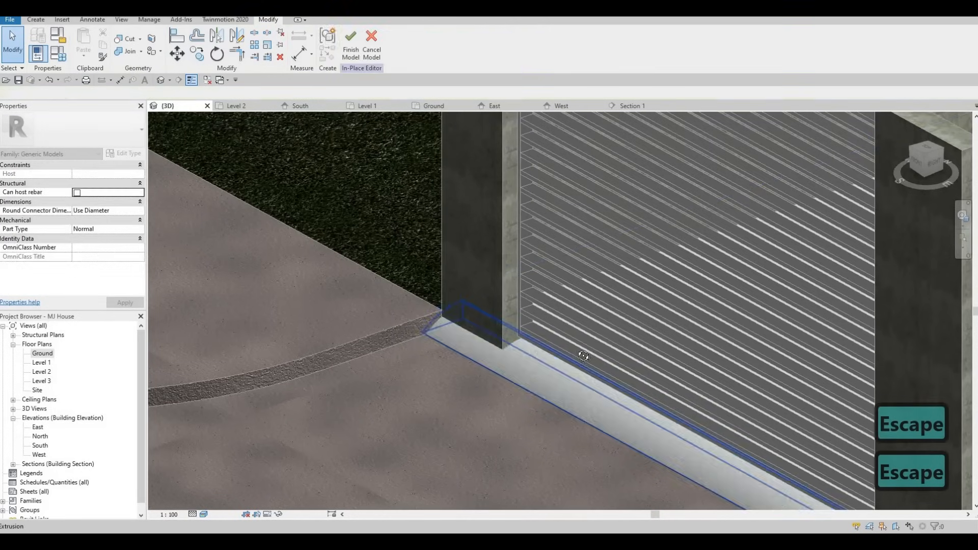
- Inspect the new concrete strip along the front and finish the in-place model
shift+middle_drag(445, 350, 757, 327)
scroll(820, 343, down, 3)
shift+middle_drag(578, 353, 365, 301)
key(Escape)
scroll(700, 320, down, 2)
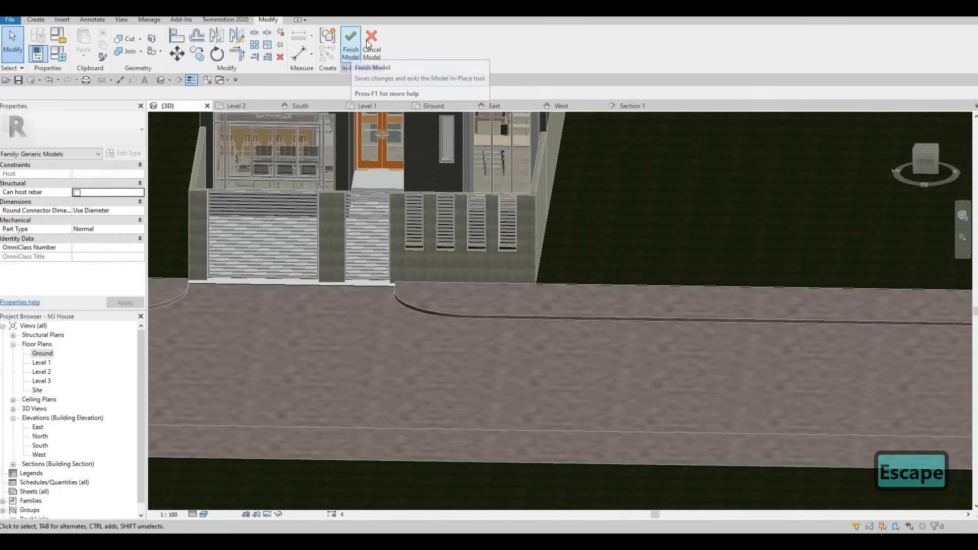
click(351, 55)
middle_drag(441, 292, 426, 269)
scroll(427, 269, down, 2)
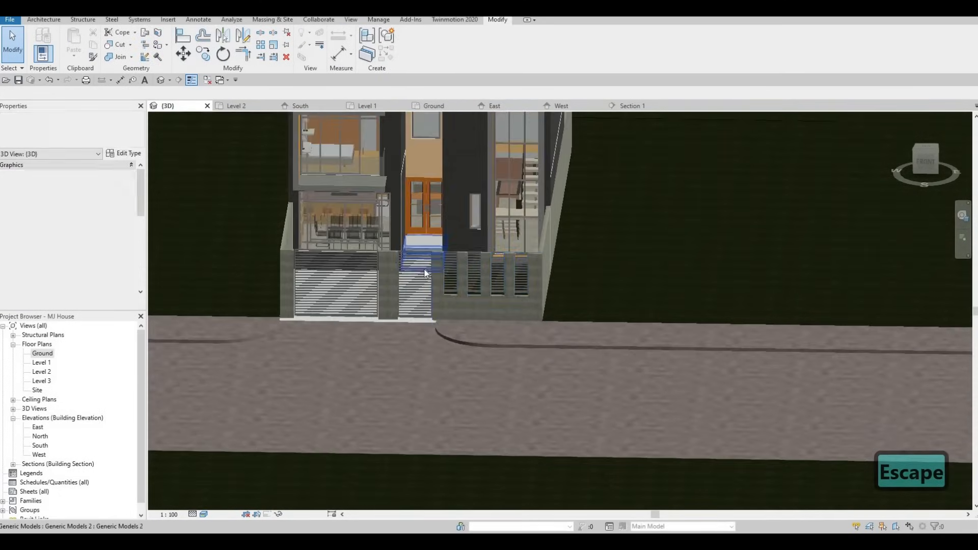
click(42, 20)
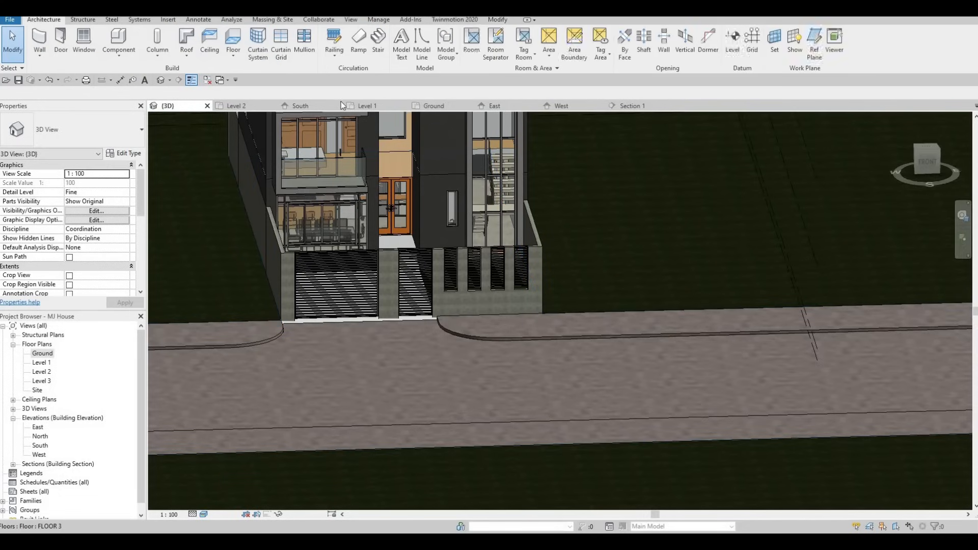
click(401, 46)
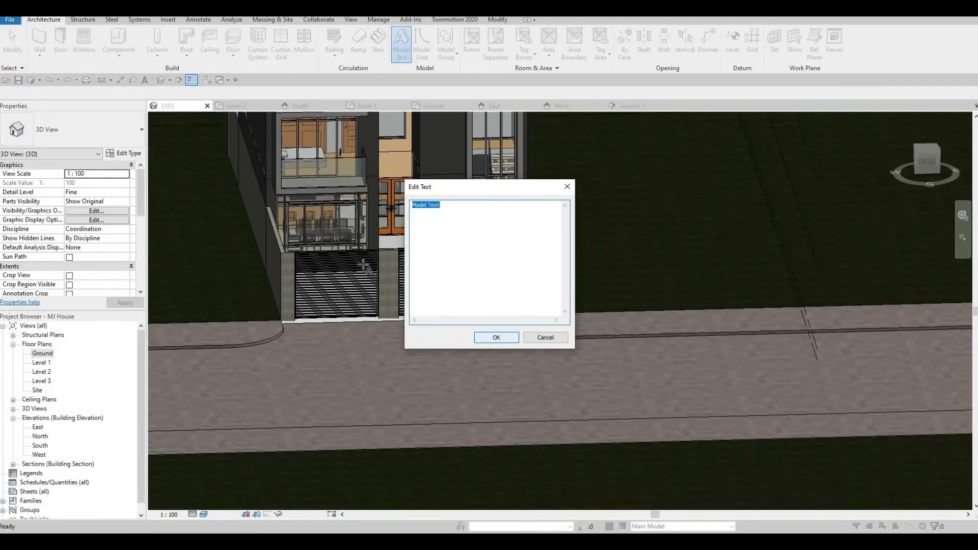
click(490, 338)
scroll(442, 172, up, 3)
scroll(442, 172, up, 1)
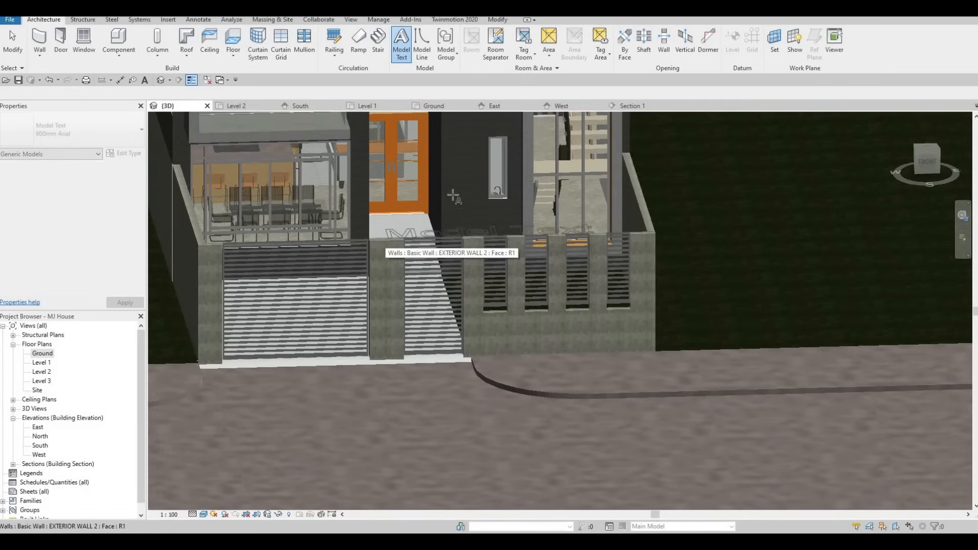
key(Escape)
key(Escape)
key(Escape)
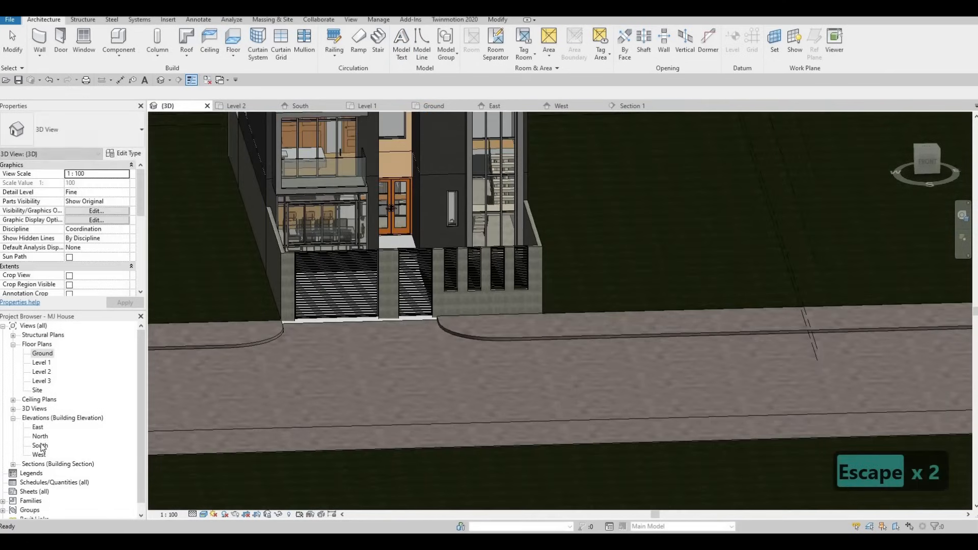
- Open the South elevation, start Model Text and pick the front wall face as its work plane
double_click(40, 445)
scroll(453, 257, down, 3)
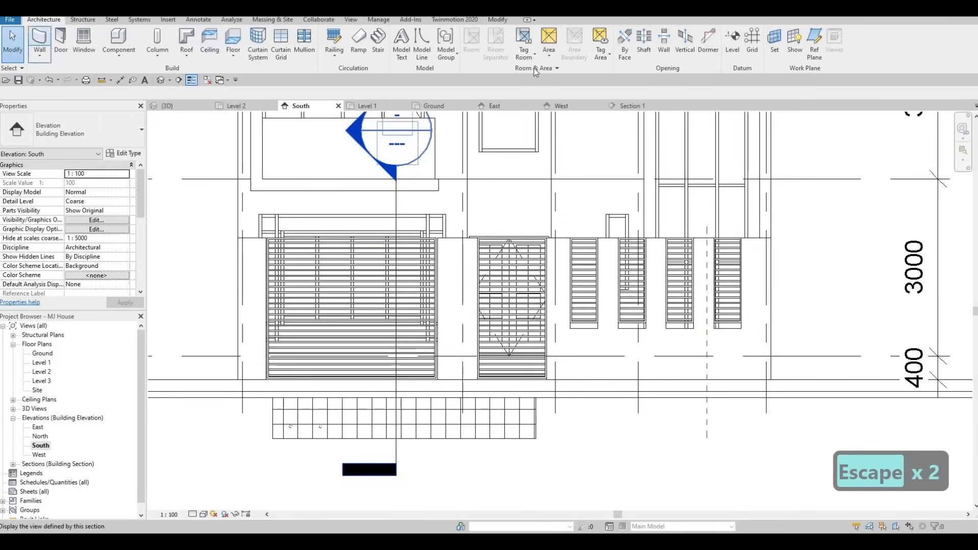
click(401, 45)
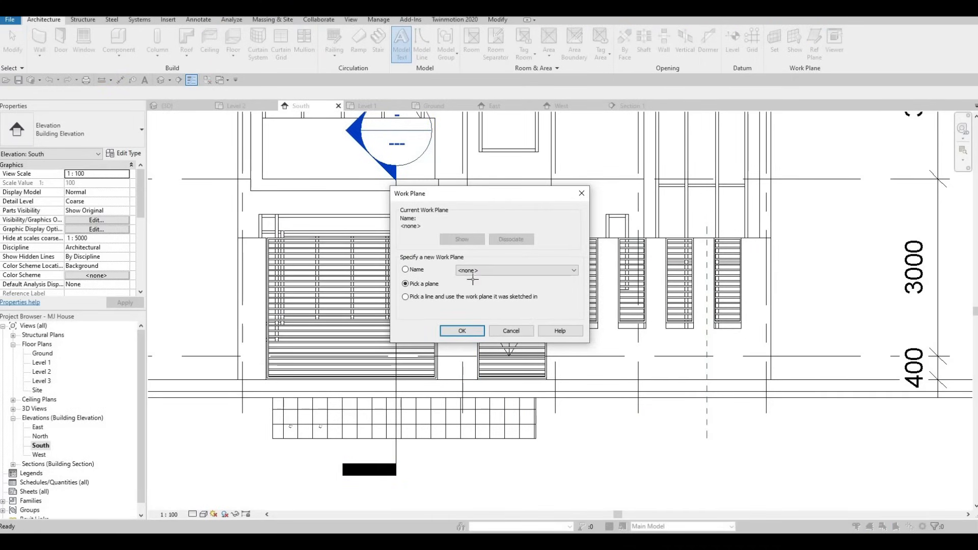
click(462, 331)
click(492, 337)
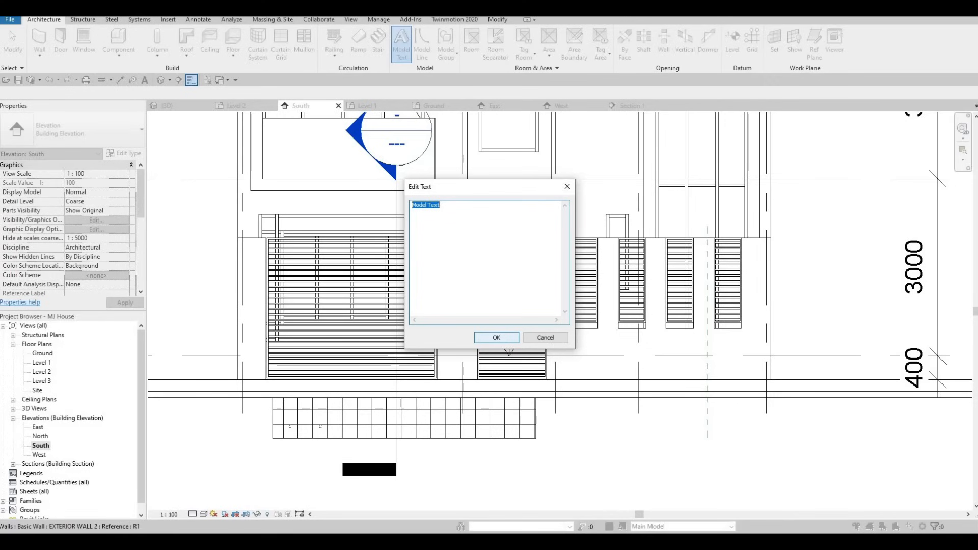
- Enter the model text 155 and place it on the front wall between the gates
text(155)
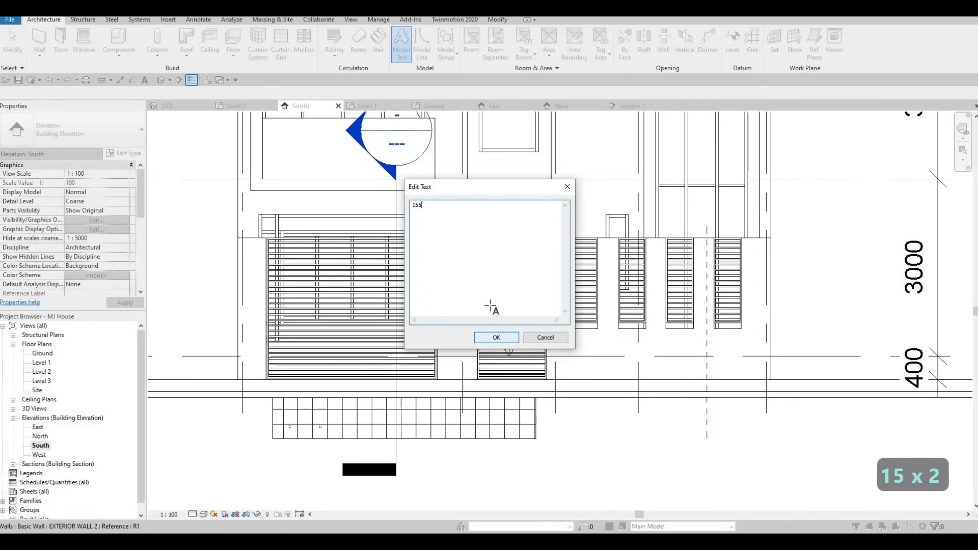
key(Return)
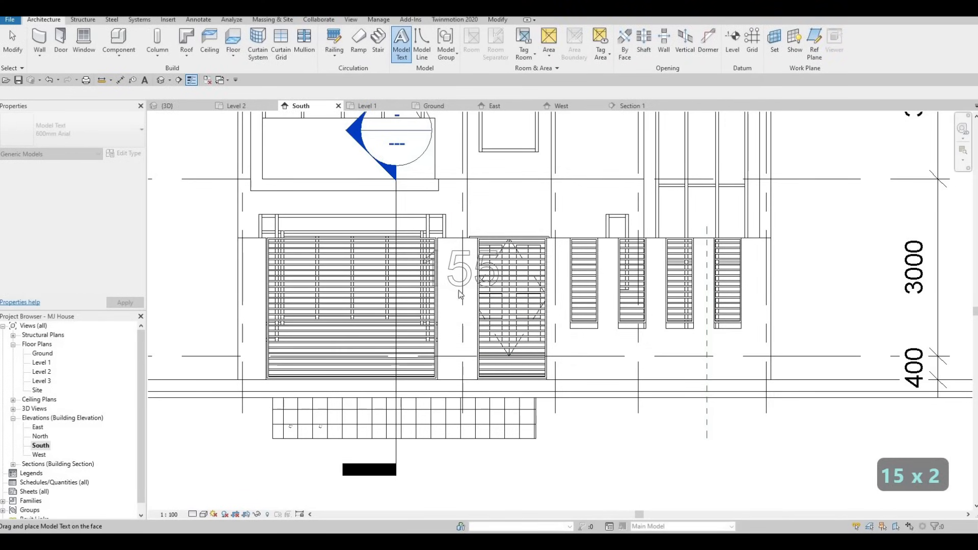
click(460, 295)
scroll(460, 294, up, 2)
key(Escape)
key(Escape)
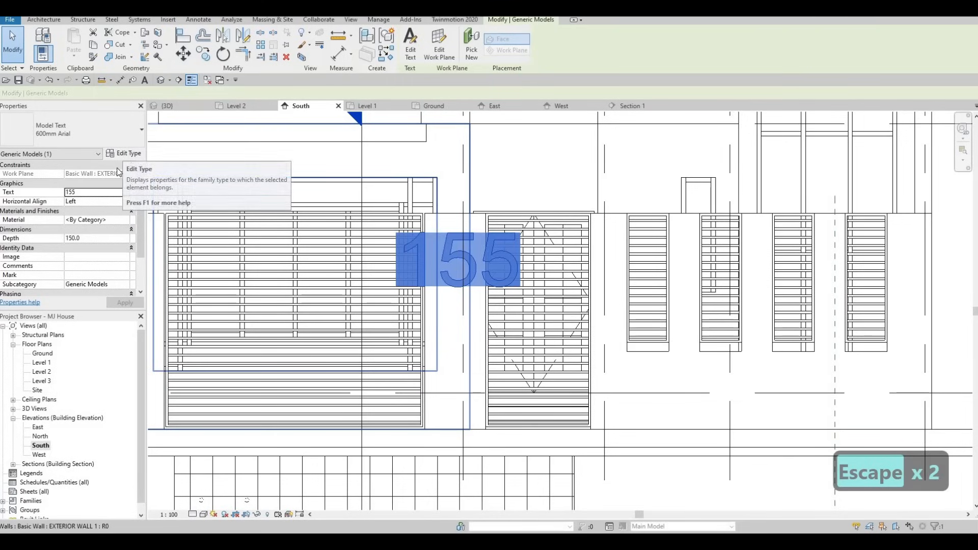
- Set the selected model text's depth to 25 mm
click(93, 241)
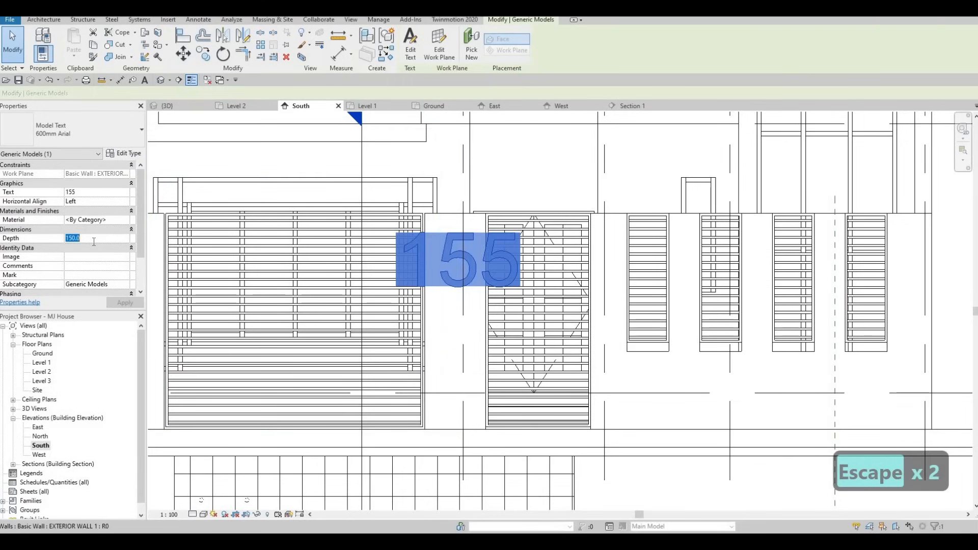
text(25)
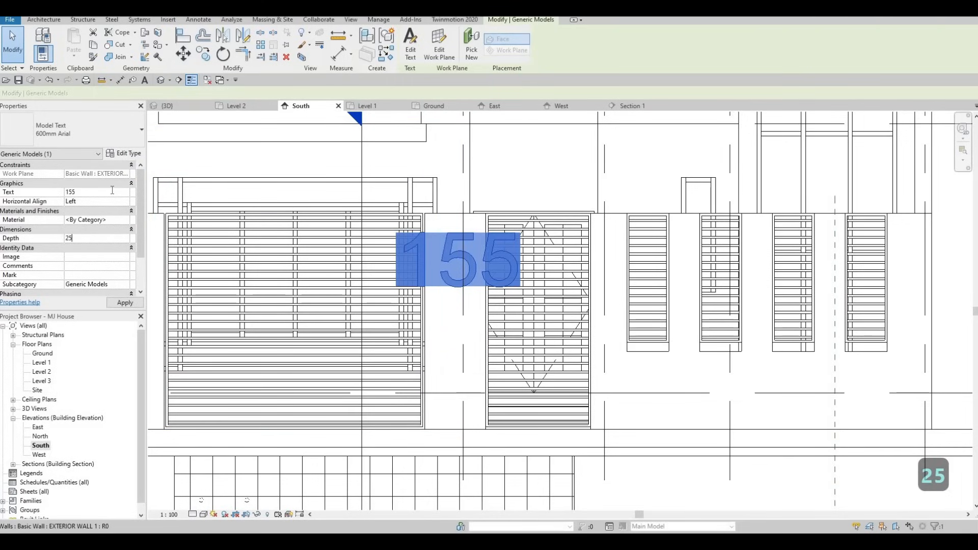
click(122, 191)
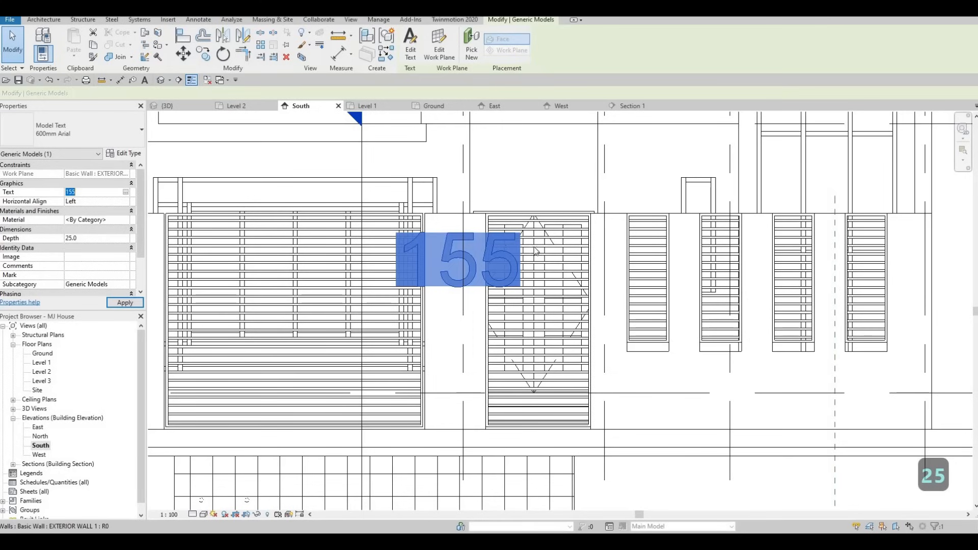
- Edit the model text type and set its text size to 200 mm
click(125, 153)
click(612, 226)
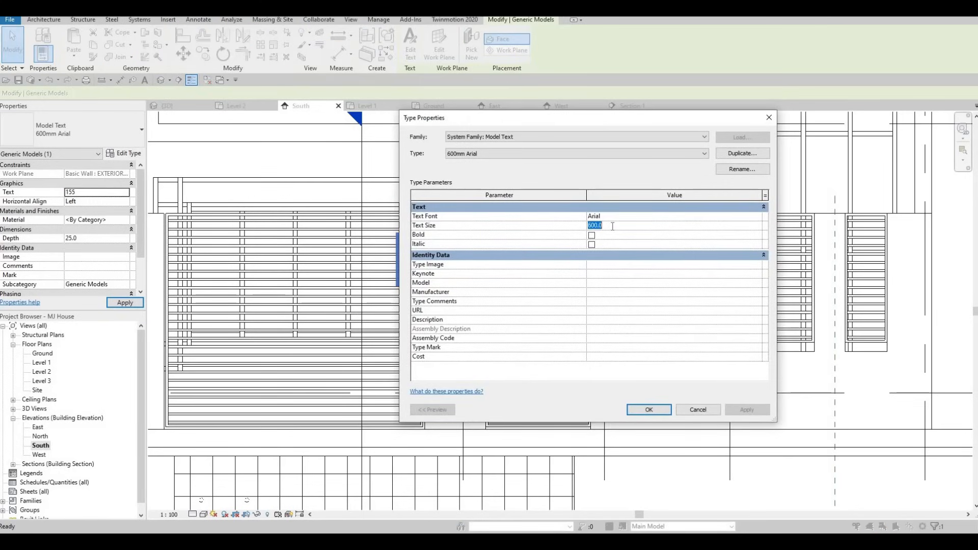
text(200)
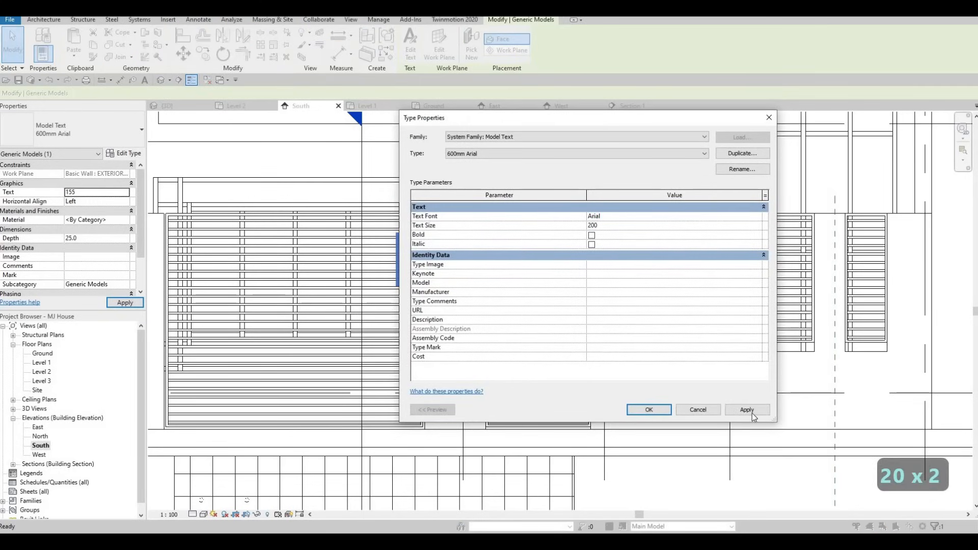
click(648, 410)
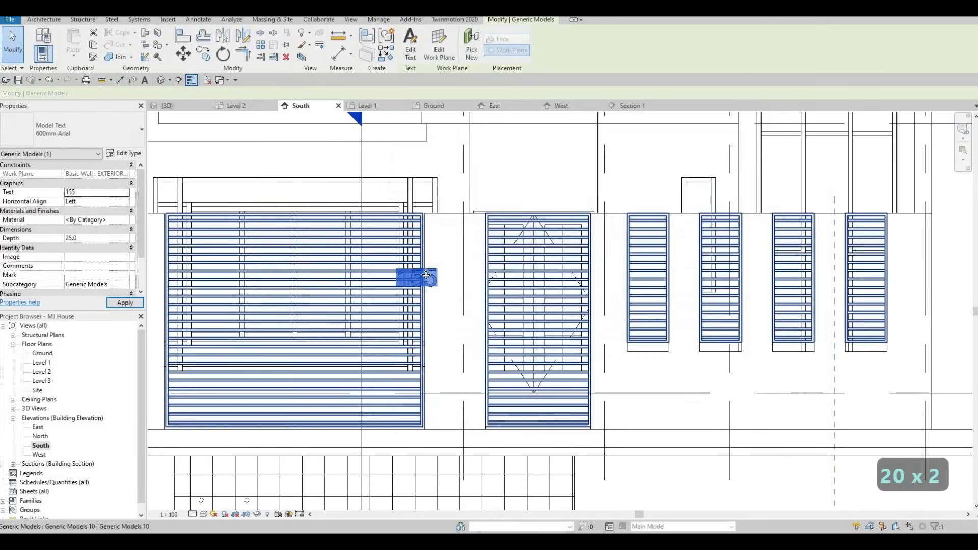
- Move the 155 text up onto the pillar between the two gates
drag(425, 276, 465, 236)
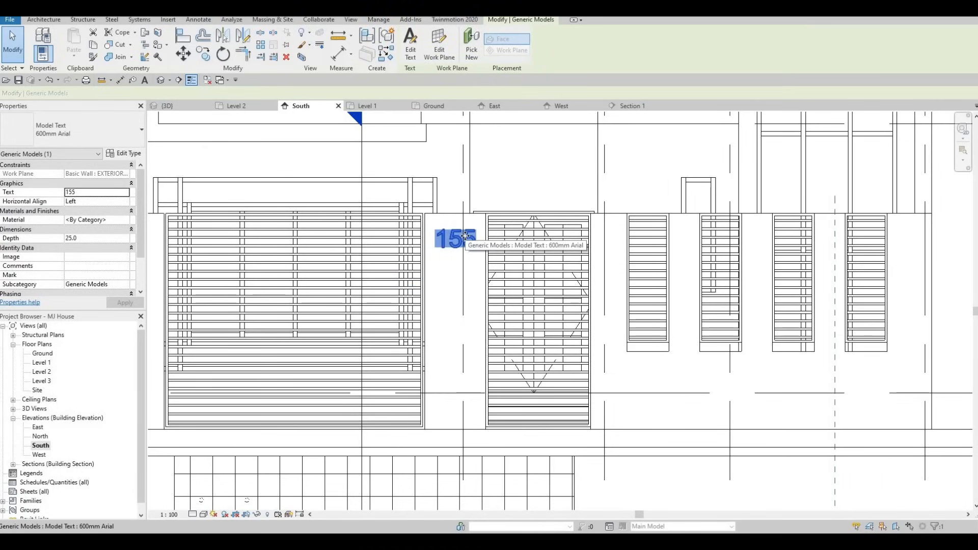
key(Escape)
scroll(513, 133, down, 2)
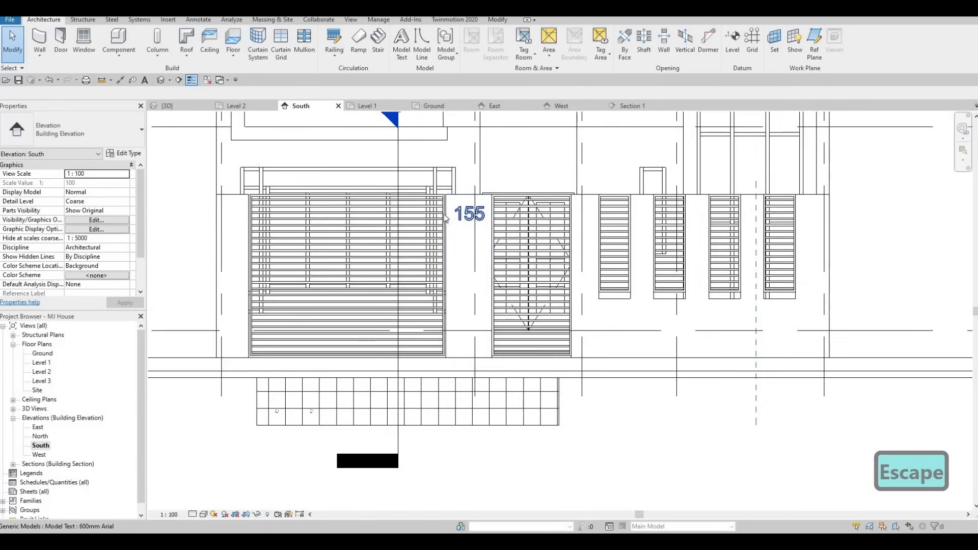
scroll(457, 216, up, 2)
- Assign the AEC metal material Aluminum 7075 to the 155 model text
click(461, 214)
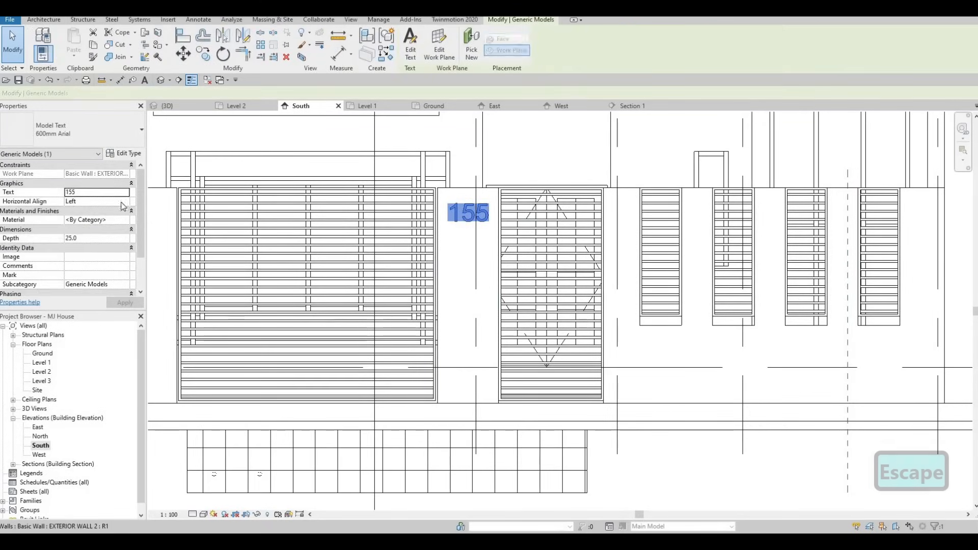
click(127, 220)
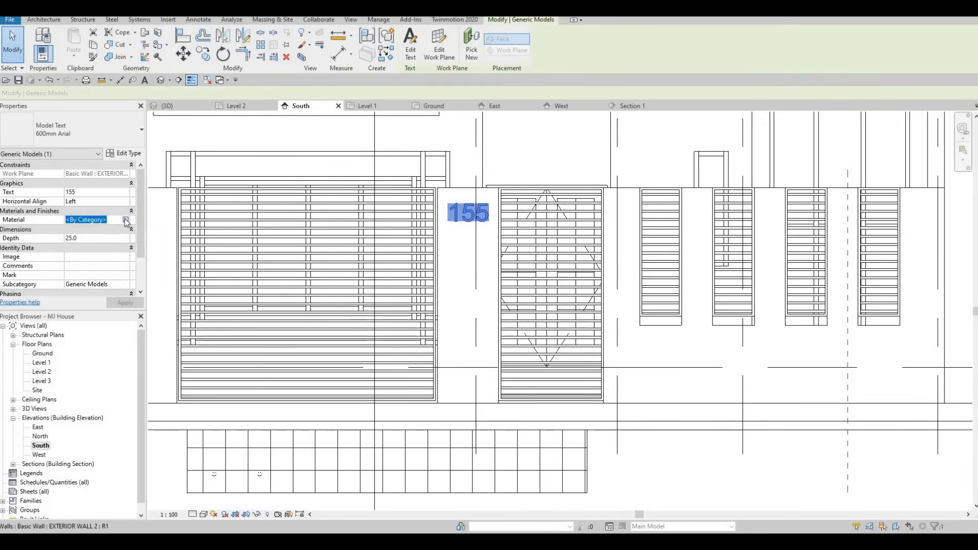
click(125, 219)
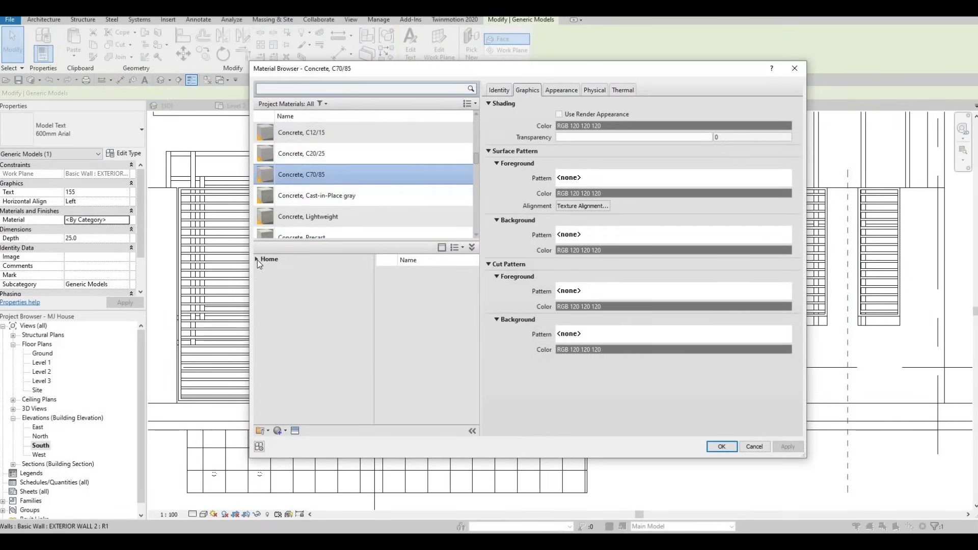
click(257, 259)
click(261, 278)
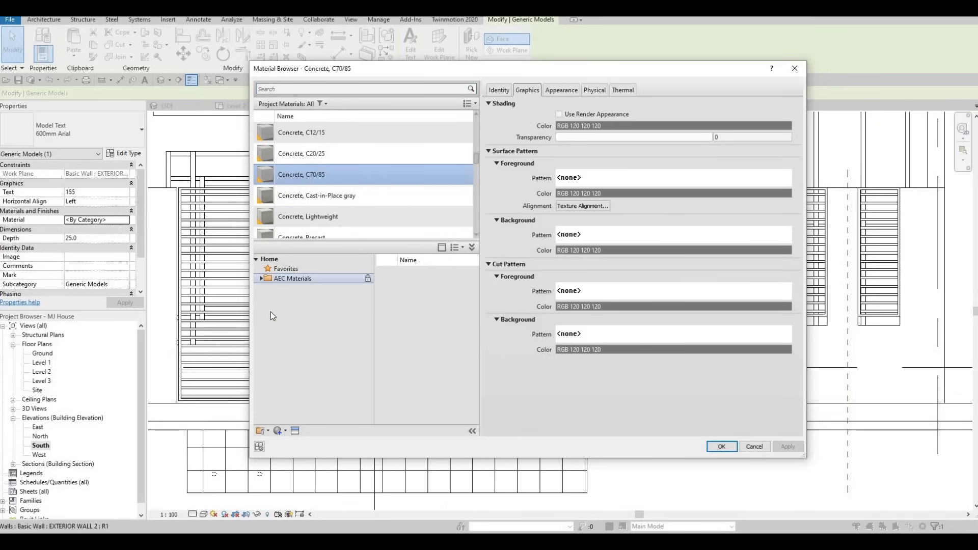
scroll(291, 342, down, 2)
click(286, 347)
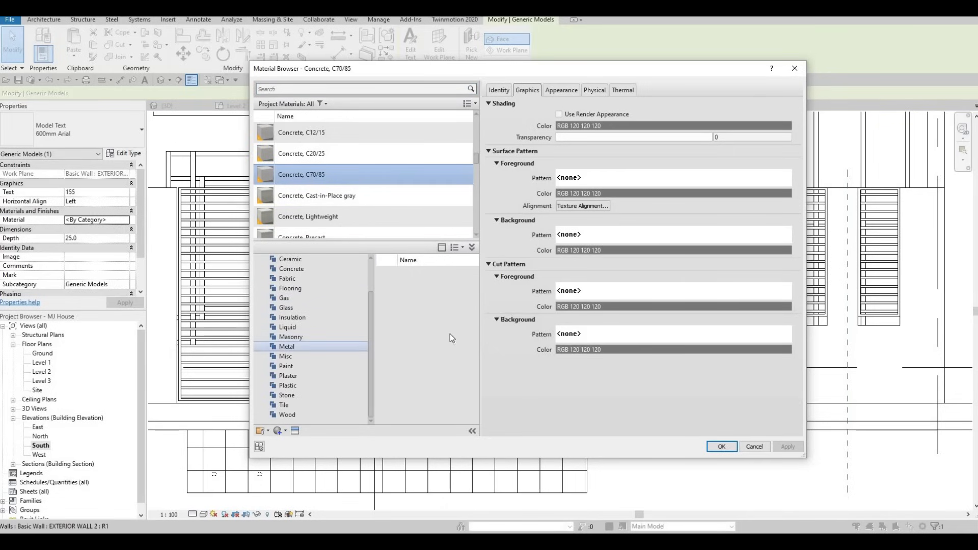
scroll(449, 342, down, 1)
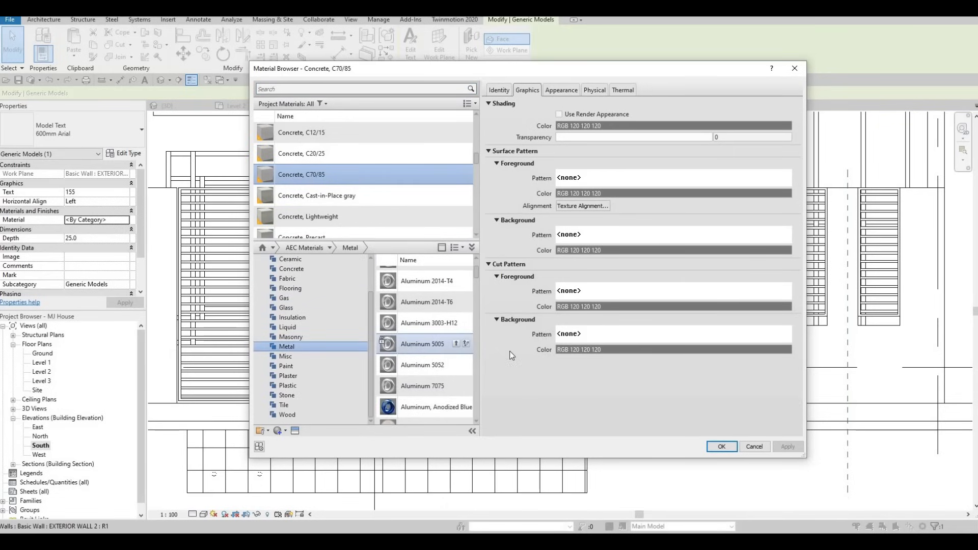
key(Escape)
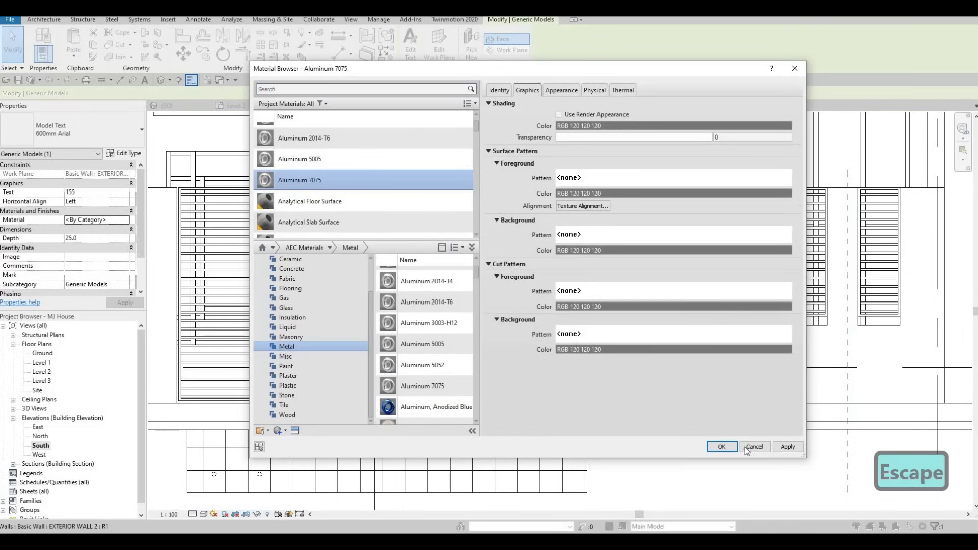
click(721, 446)
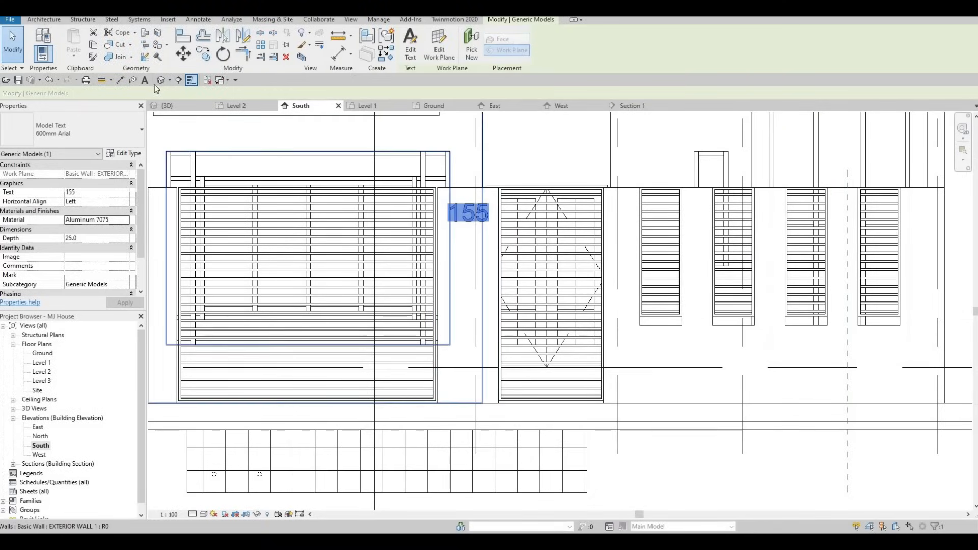
- Switch to the 3D view and inspect the house number on the front pillar
click(160, 80)
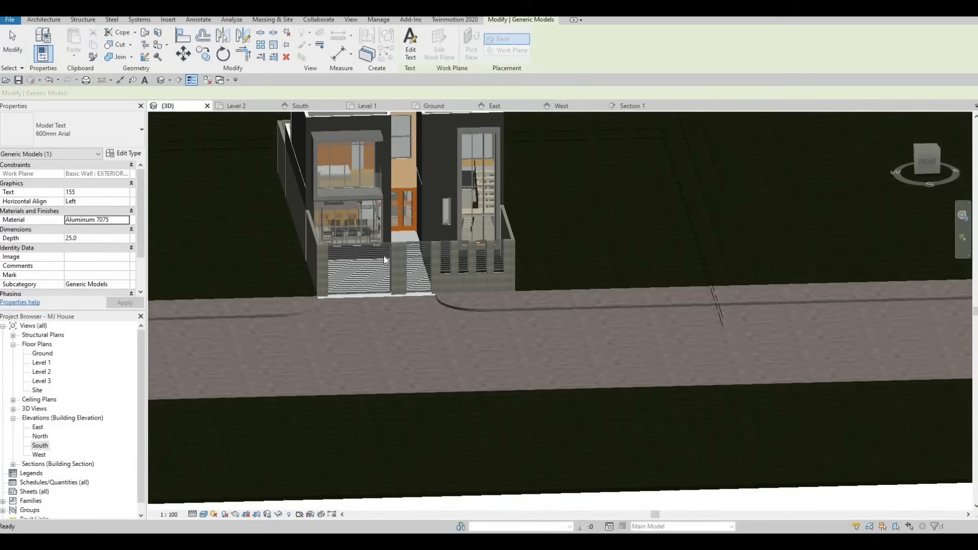
key(Escape)
scroll(443, 257, up, 5)
shift+middle_drag(409, 238, 417, 229)
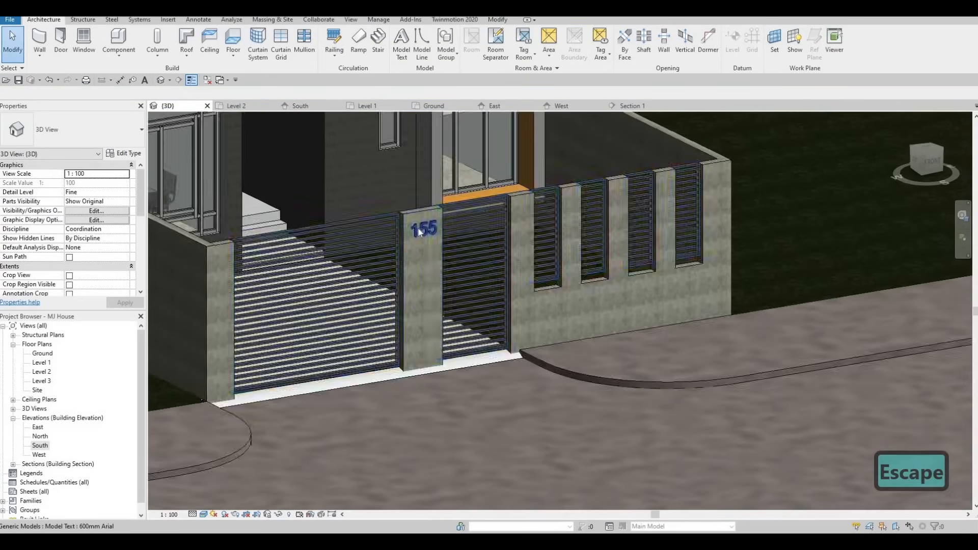
scroll(418, 228, up, 5)
scroll(417, 227, down, 7)
middle_drag(448, 323, 476, 411)
scroll(401, 326, down, 4)
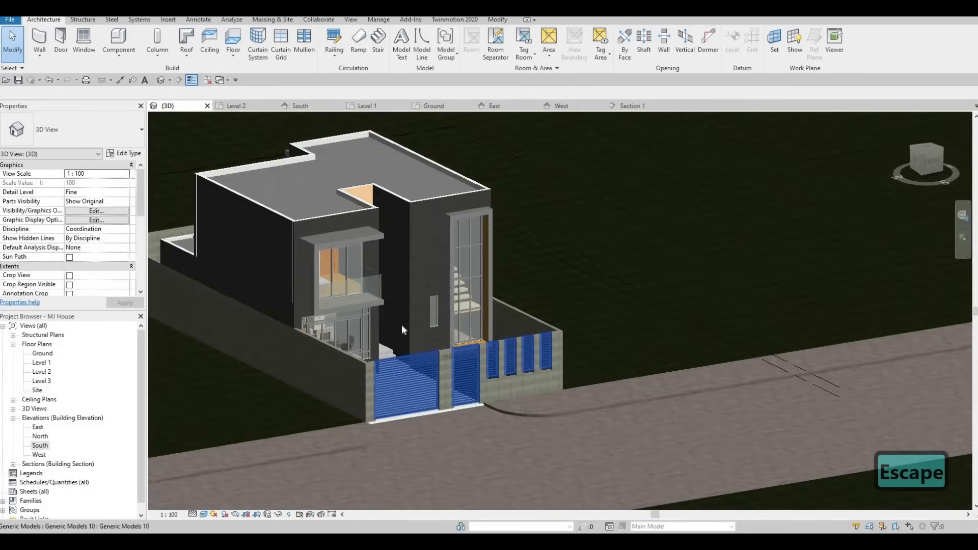